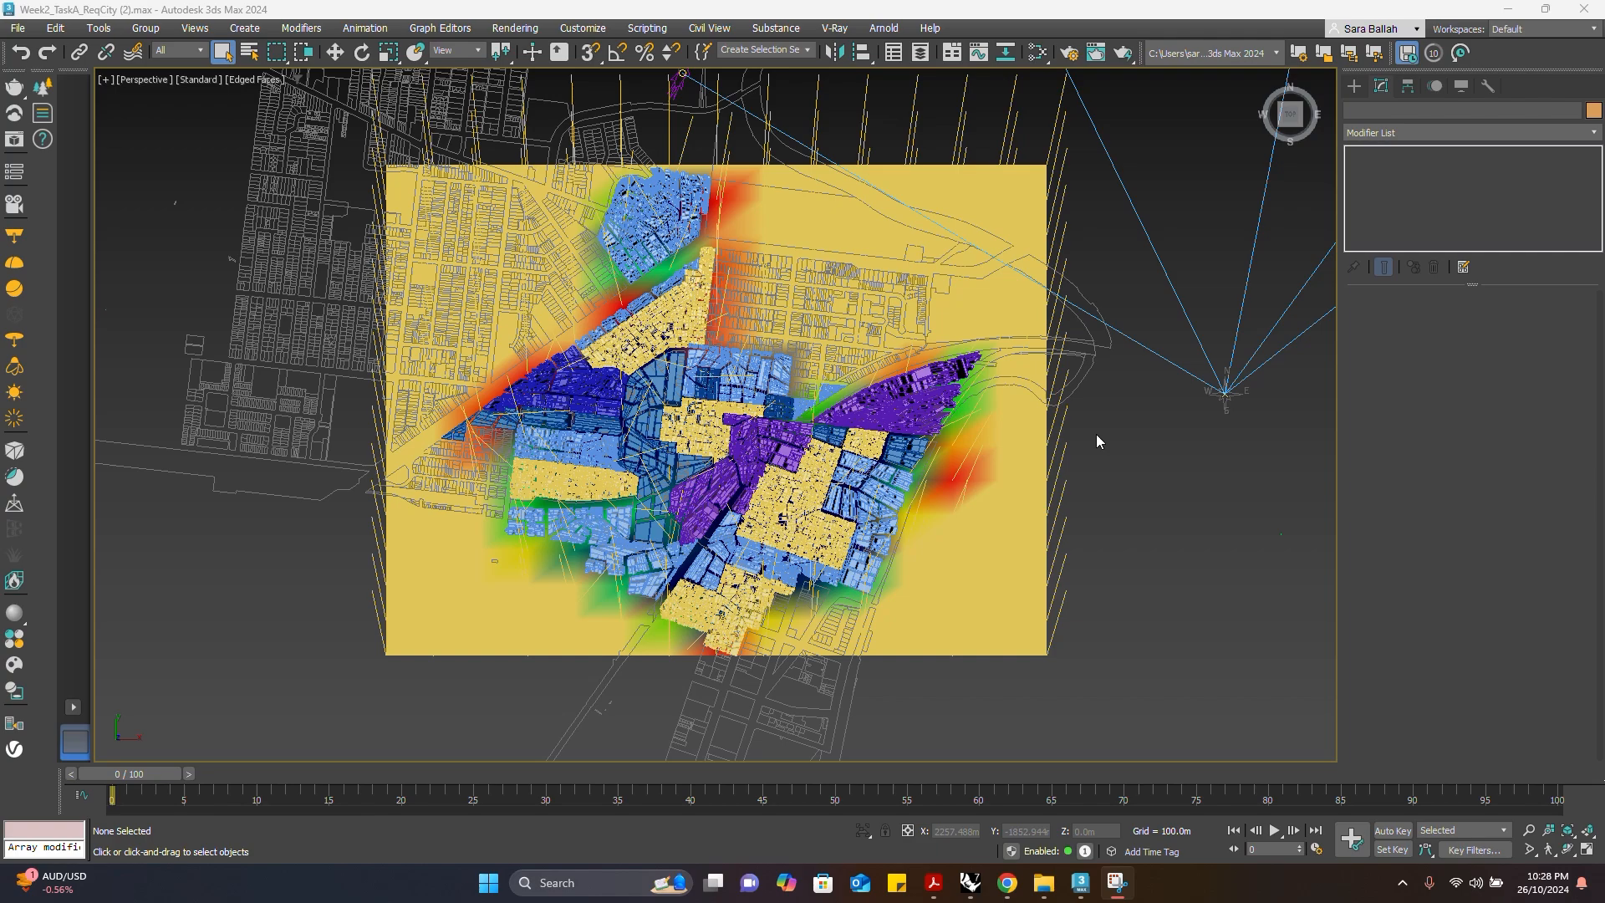
Examine the city model, its light meter plane and the surrounding sun lights in angled and top views
{"action": "left_click", "coordinate": [1291, 125]}
{"action": "scroll", "coordinate": [780, 508], "scroll_direction": "down", "scroll_amount": 5}
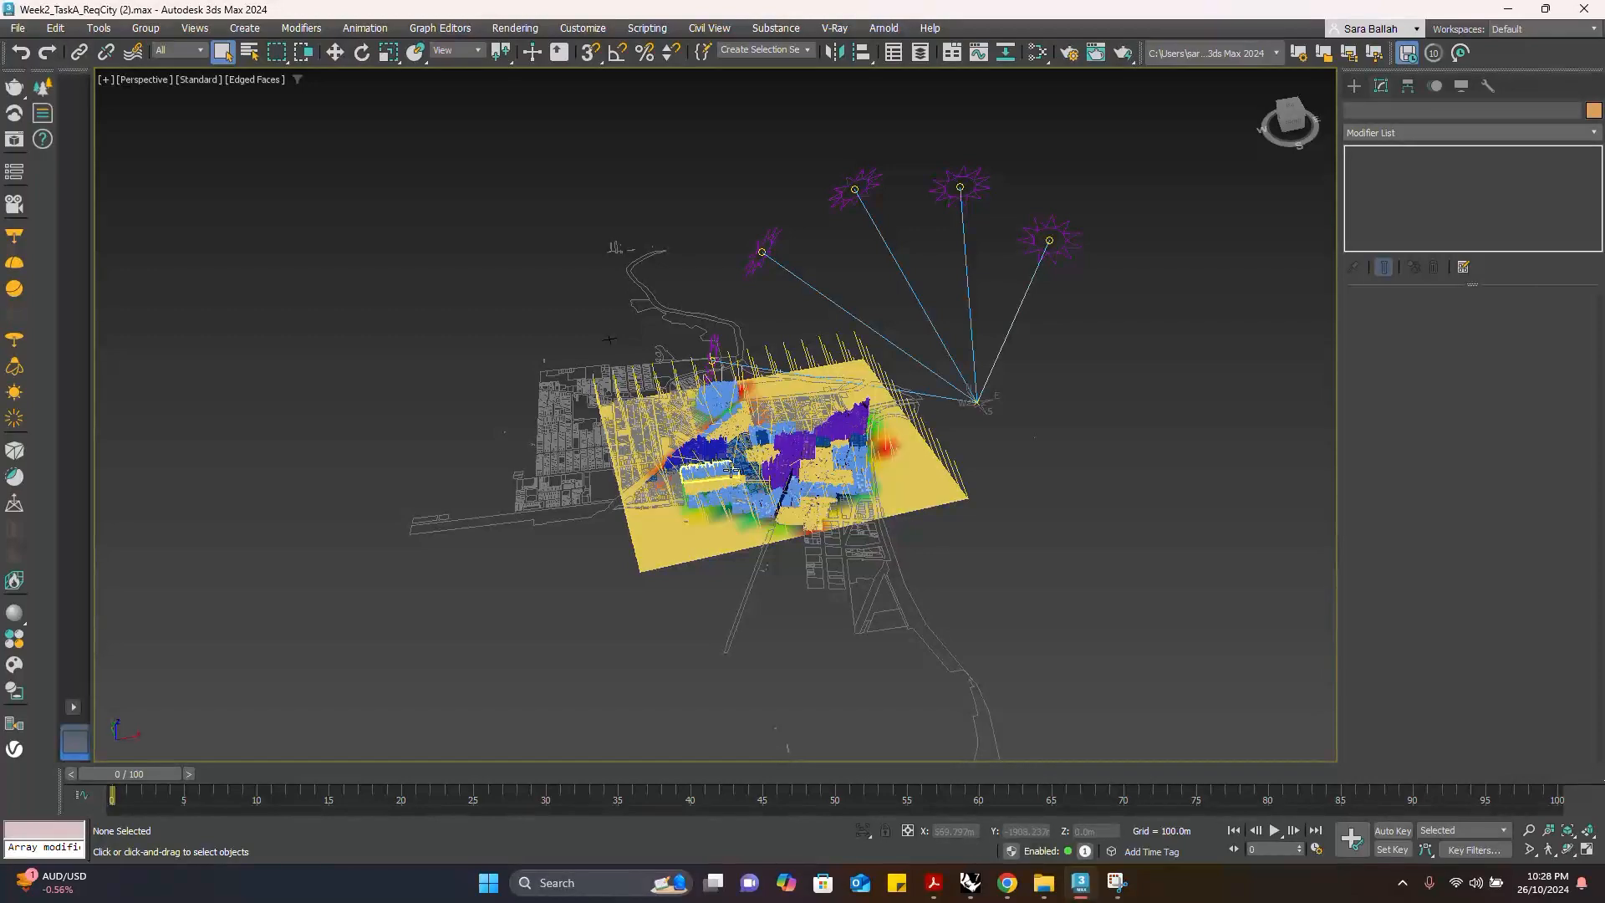
{"action": "scroll", "coordinate": [752, 493], "scroll_direction": "up", "scroll_amount": 2}
{"action": "scroll", "coordinate": [814, 494], "scroll_direction": "up", "scroll_amount": 3}
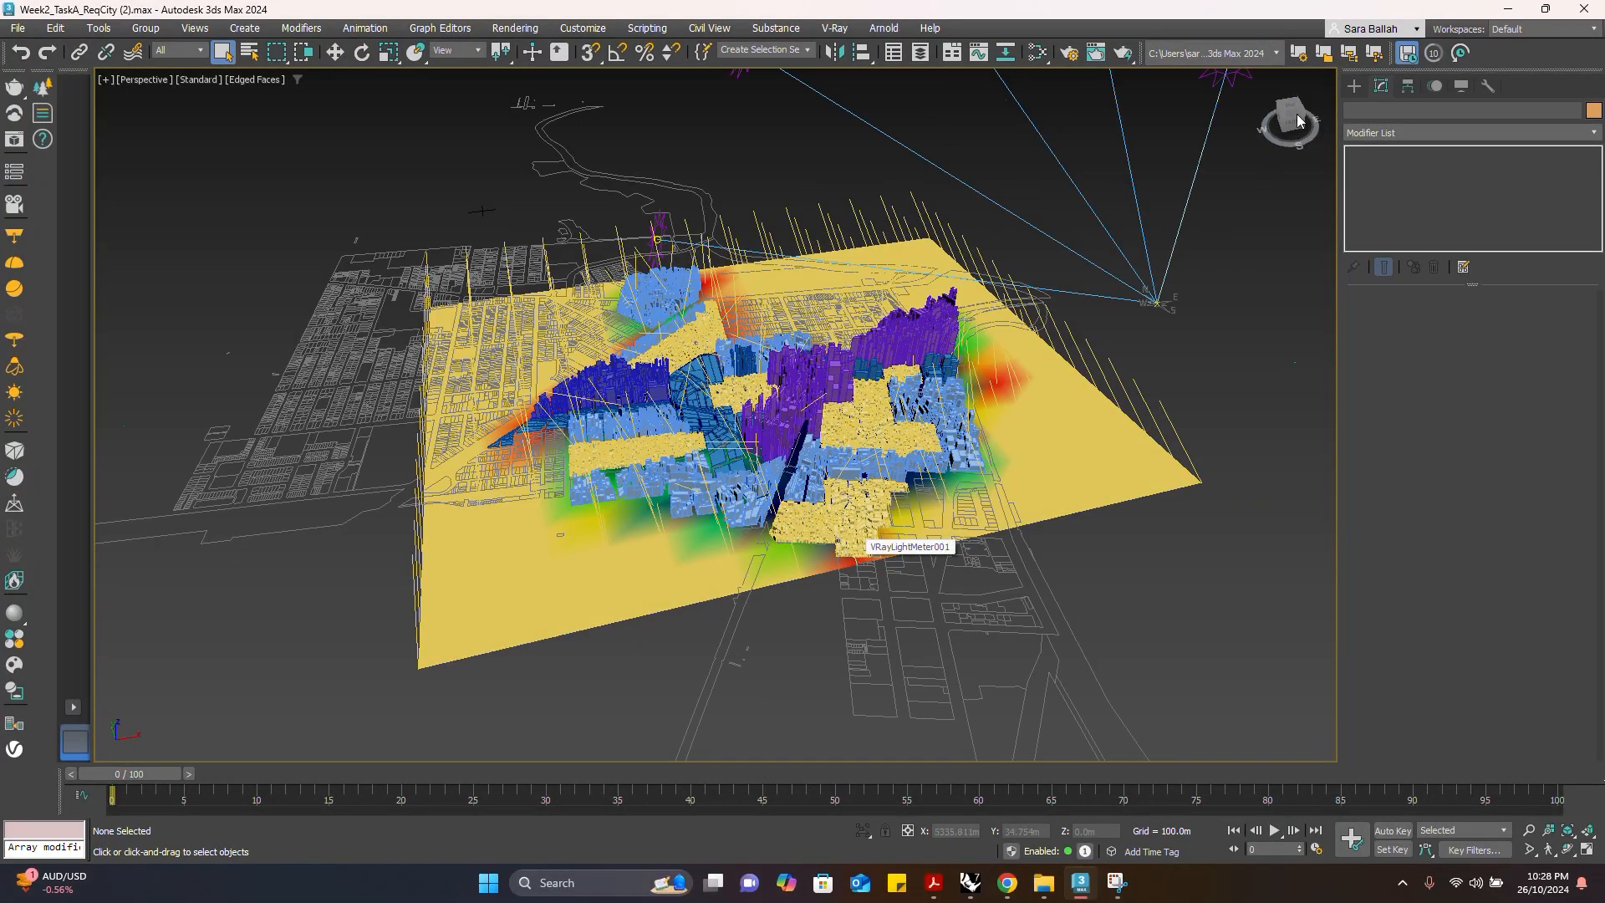
{"action": "left_click_drag", "start_coordinate": [1298, 121], "coordinate": [1293, 132]}
{"action": "scroll", "coordinate": [958, 388], "scroll_direction": "down", "scroll_amount": 5}
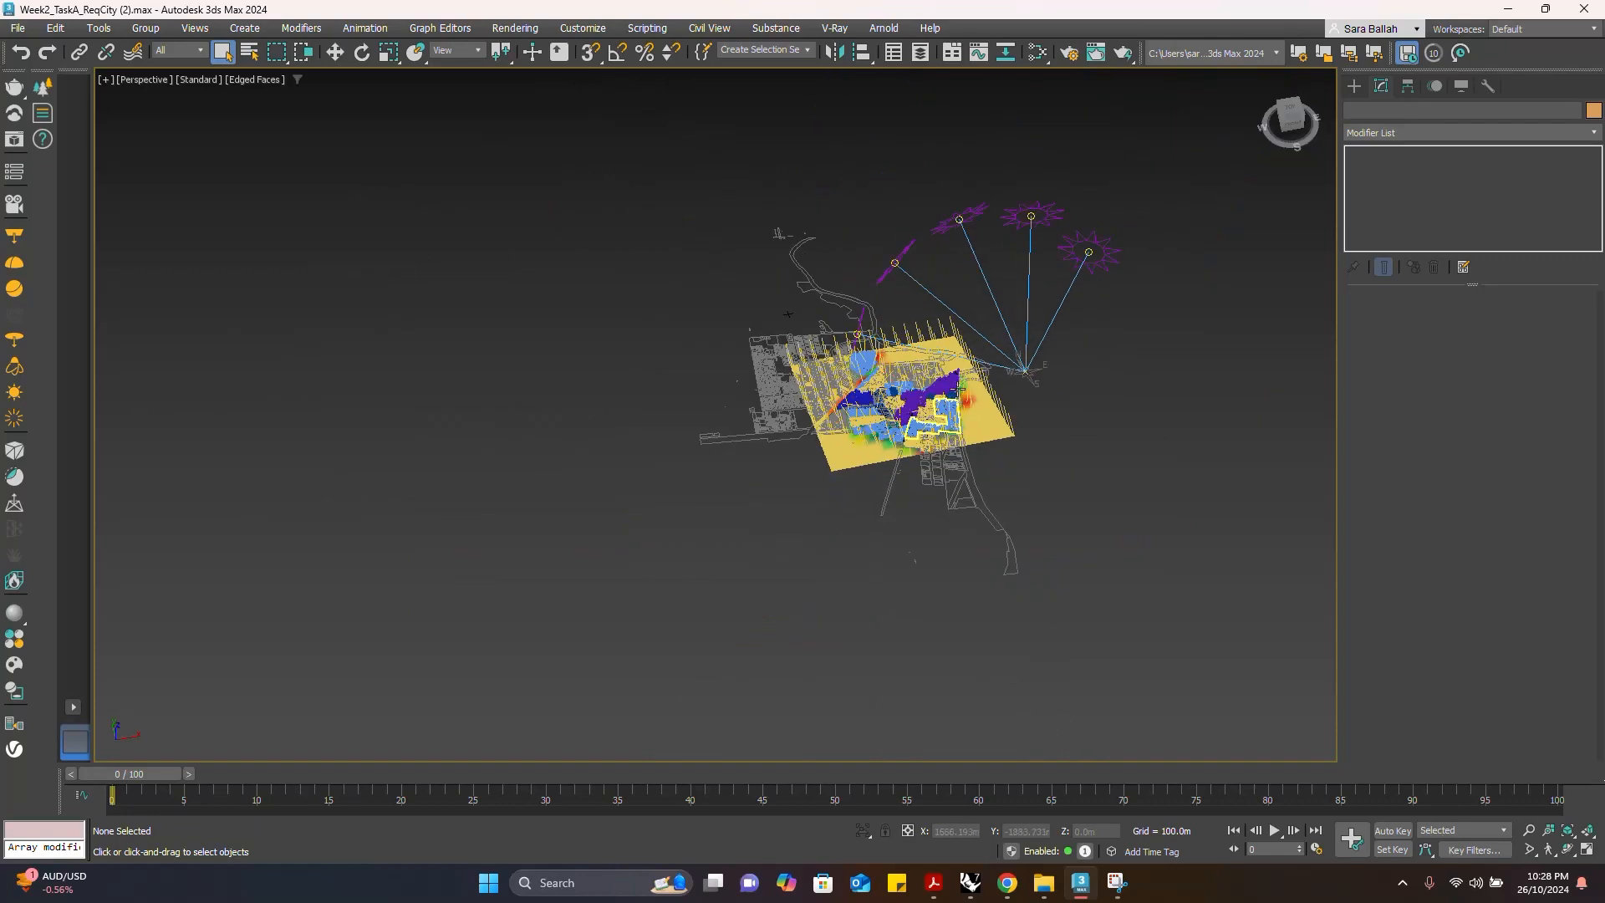
{"action": "scroll", "coordinate": [1070, 216], "scroll_direction": "up", "scroll_amount": 3}
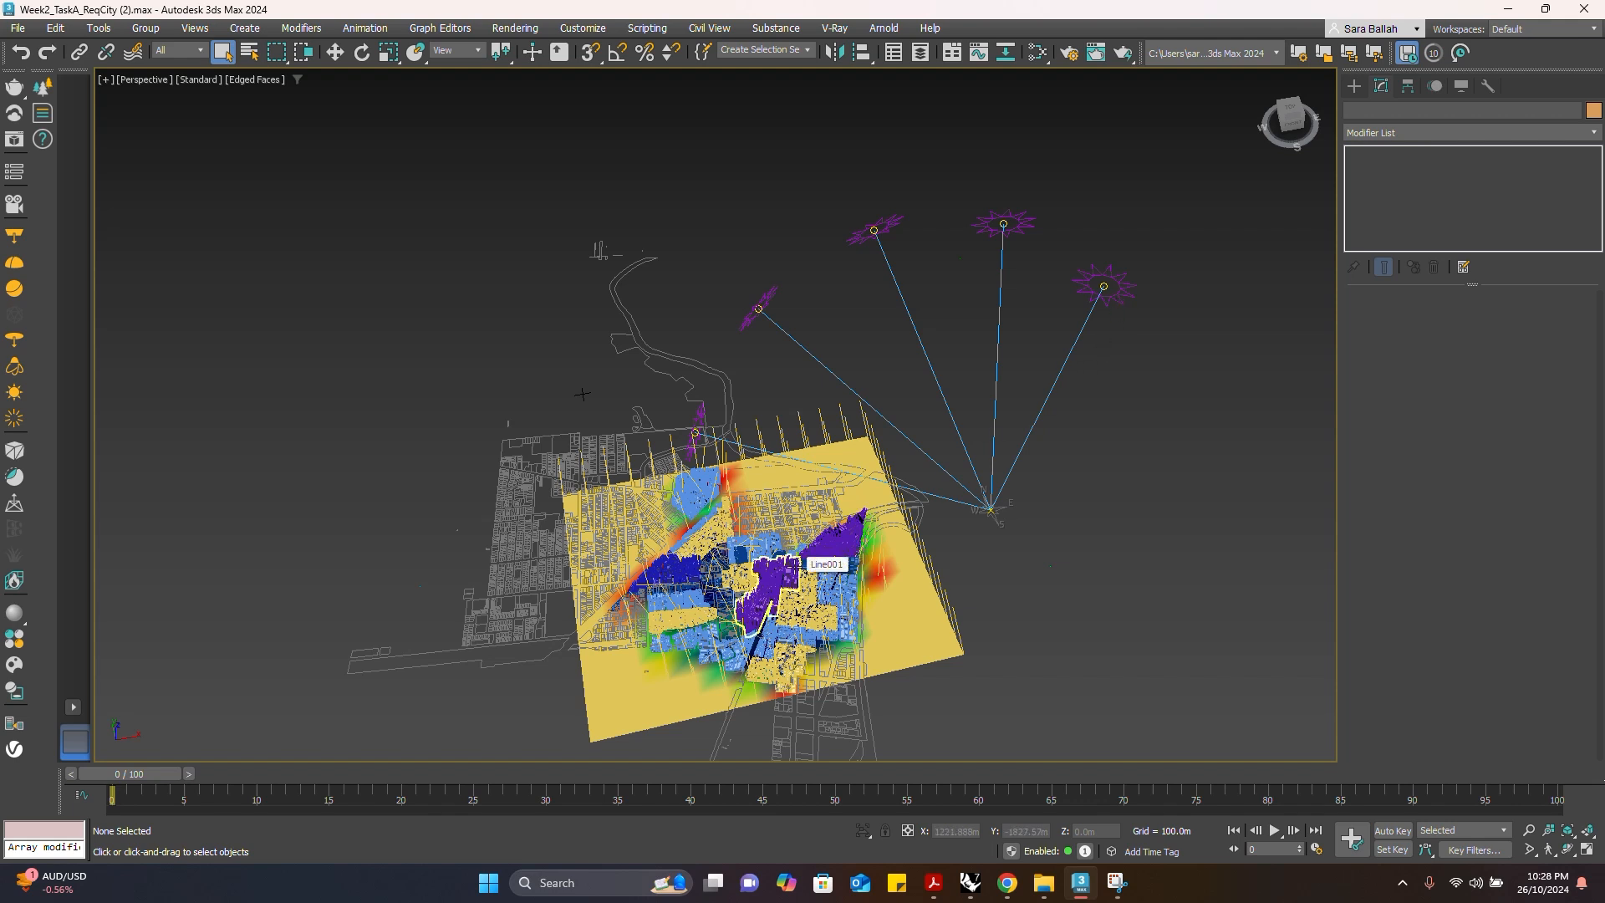
{"action": "scroll", "coordinate": [763, 624], "scroll_direction": "down", "scroll_amount": 5}
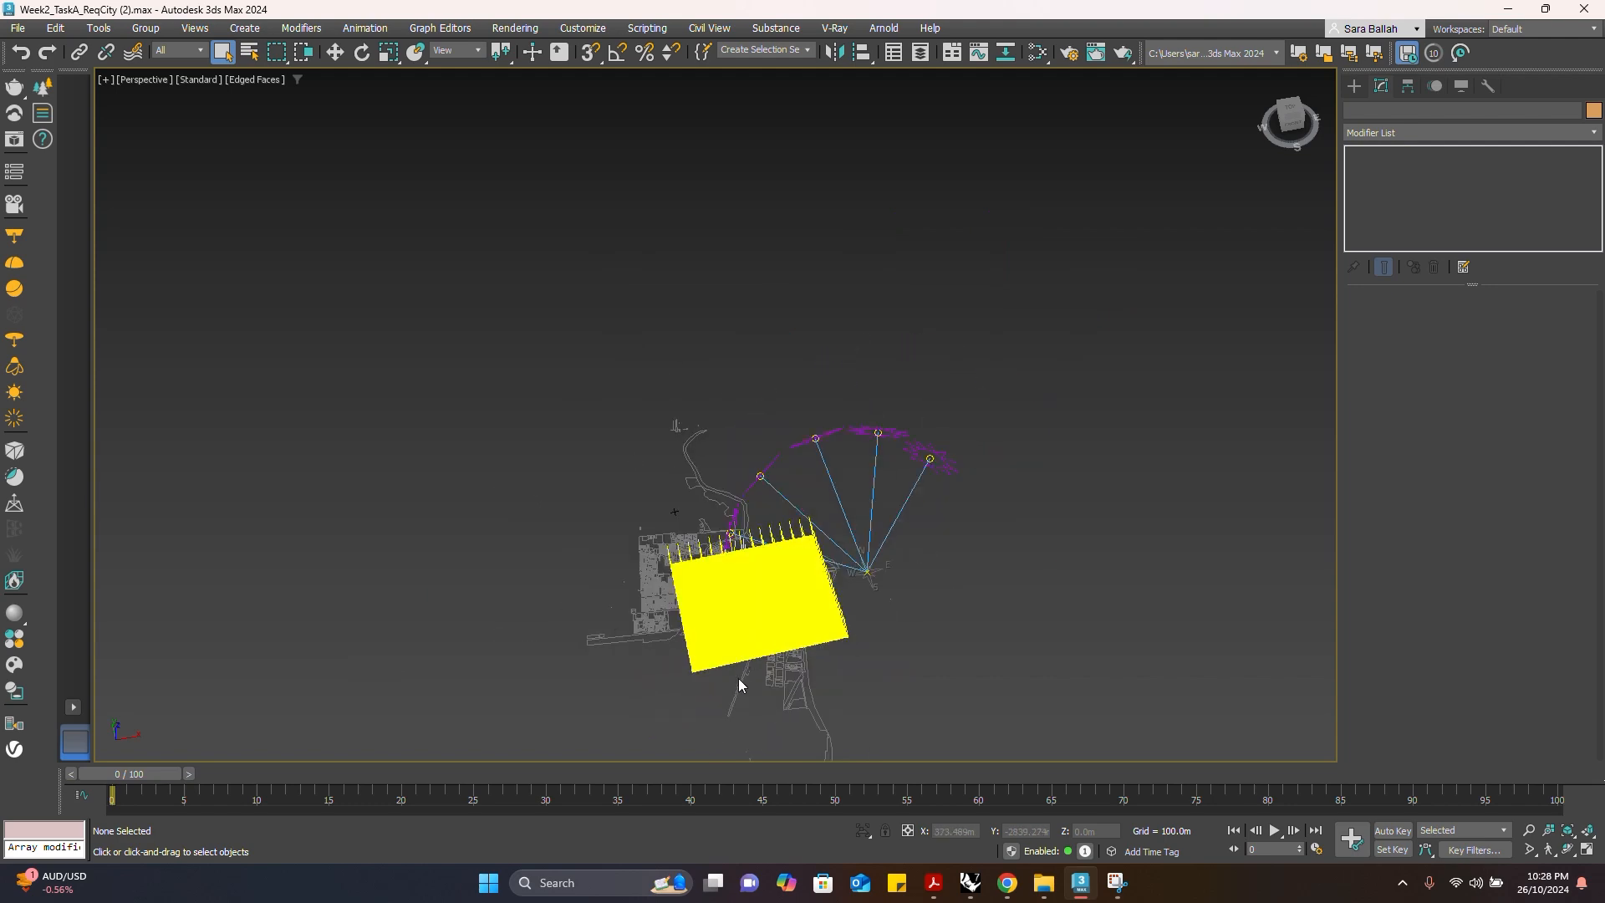
{"action": "scroll", "coordinate": [744, 677], "scroll_direction": "up", "scroll_amount": 3}
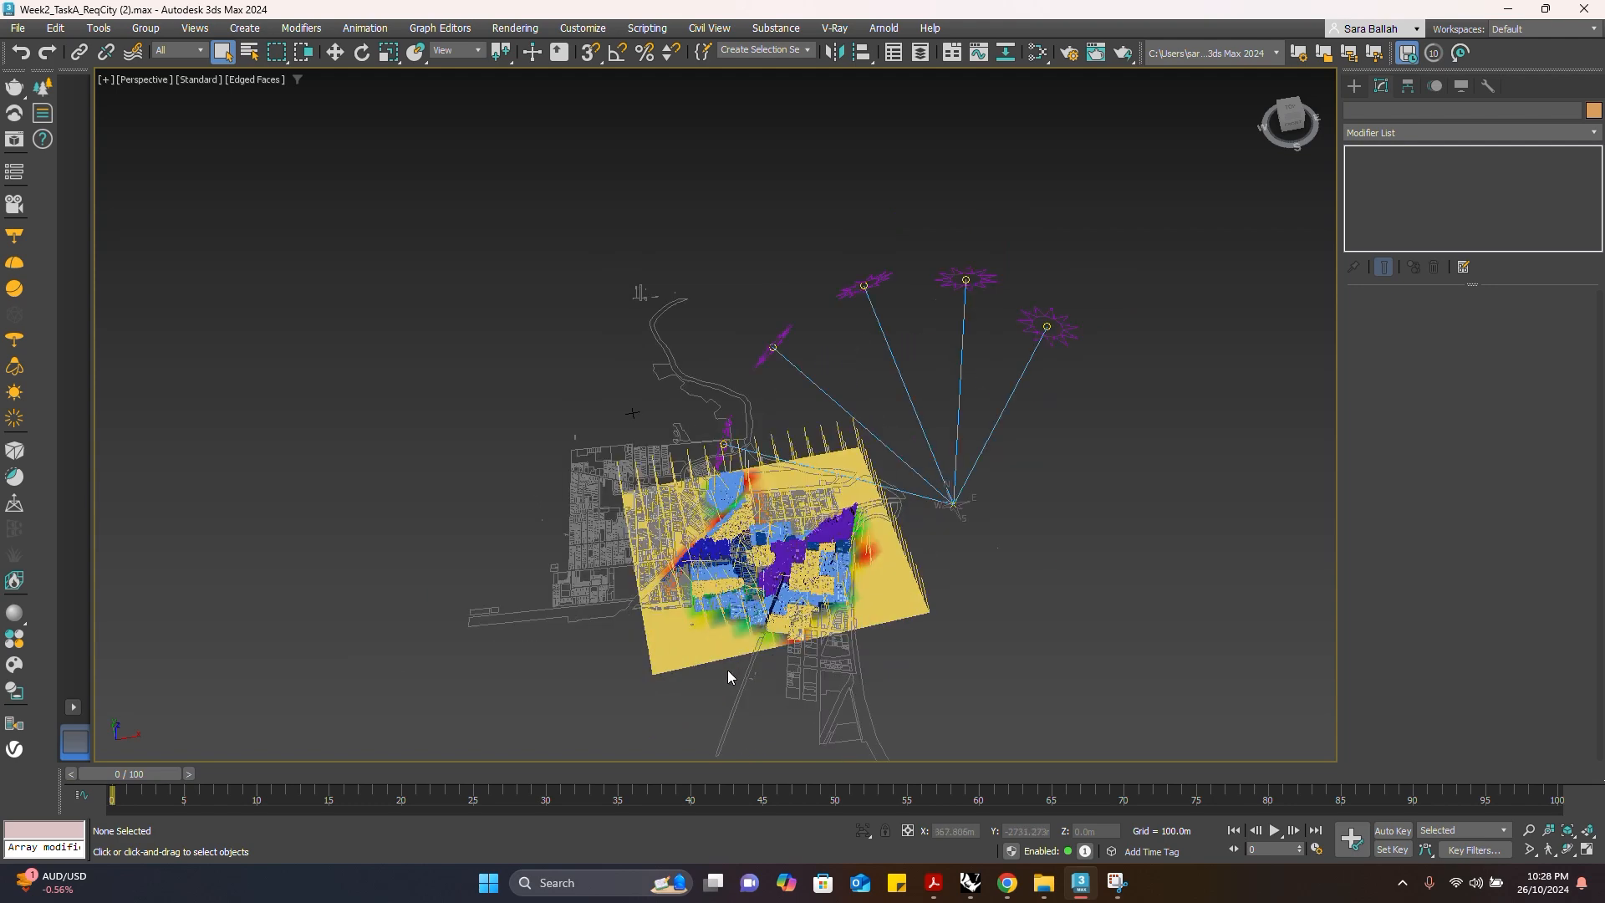
{"action": "scroll", "coordinate": [710, 645], "scroll_direction": "up", "scroll_amount": 7}
{"action": "scroll", "coordinate": [852, 419], "scroll_direction": "down", "scroll_amount": 4}
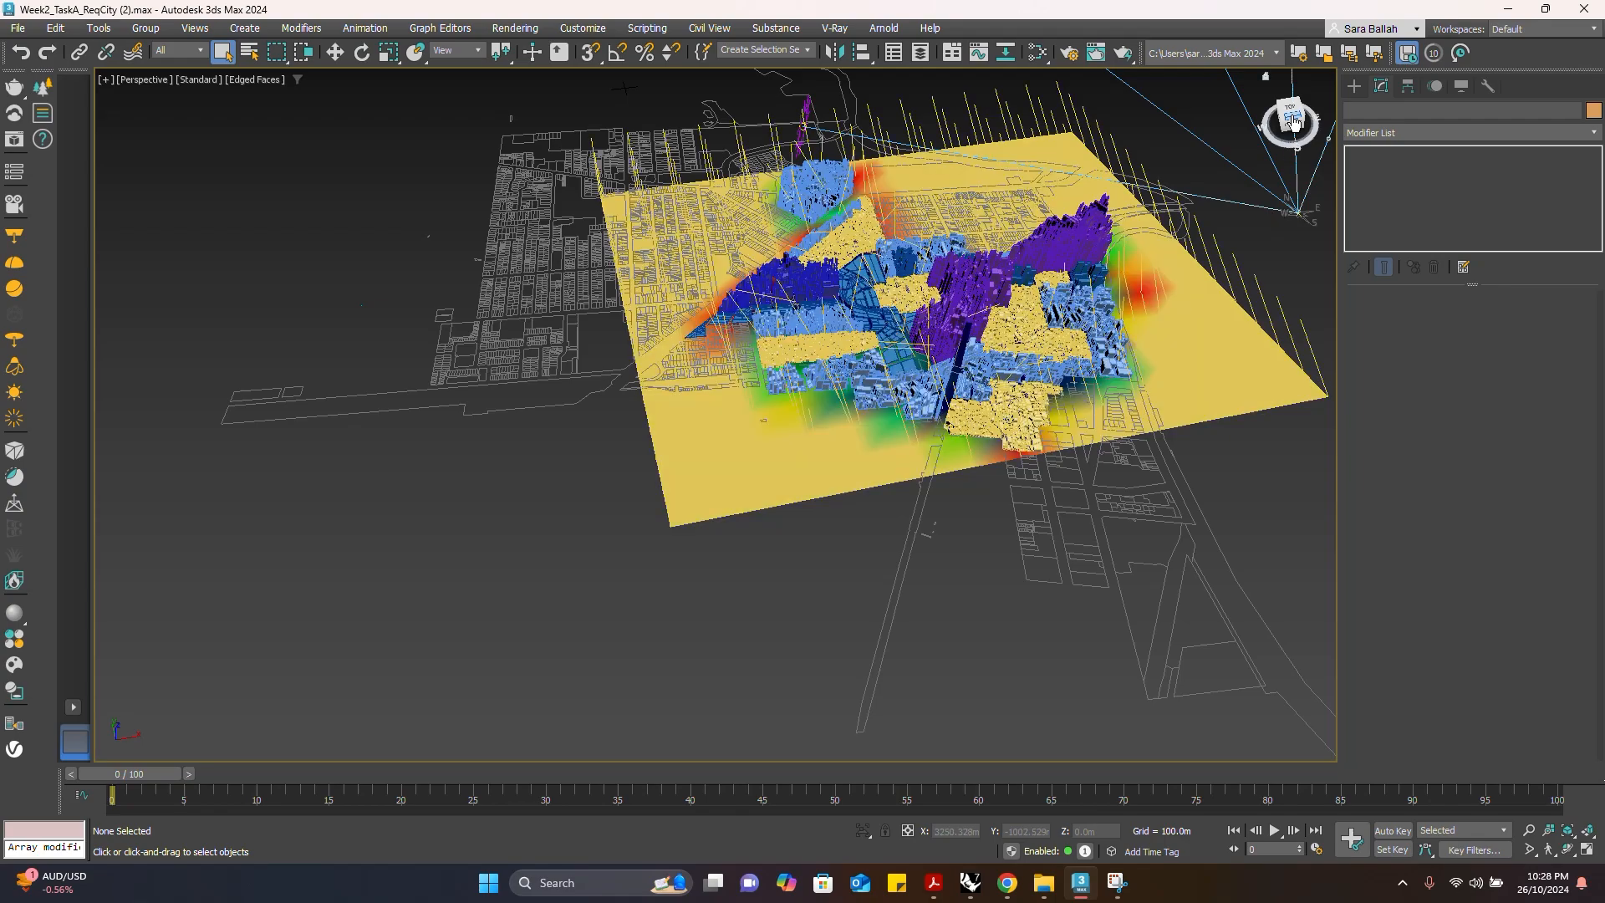
{"action": "left_click_drag", "start_coordinate": [1294, 123], "coordinate": [1278, 128]}
{"action": "scroll", "coordinate": [977, 362], "scroll_direction": "down", "scroll_amount": 3}
{"action": "scroll", "coordinate": [986, 360], "scroll_direction": "up", "scroll_amount": 3}
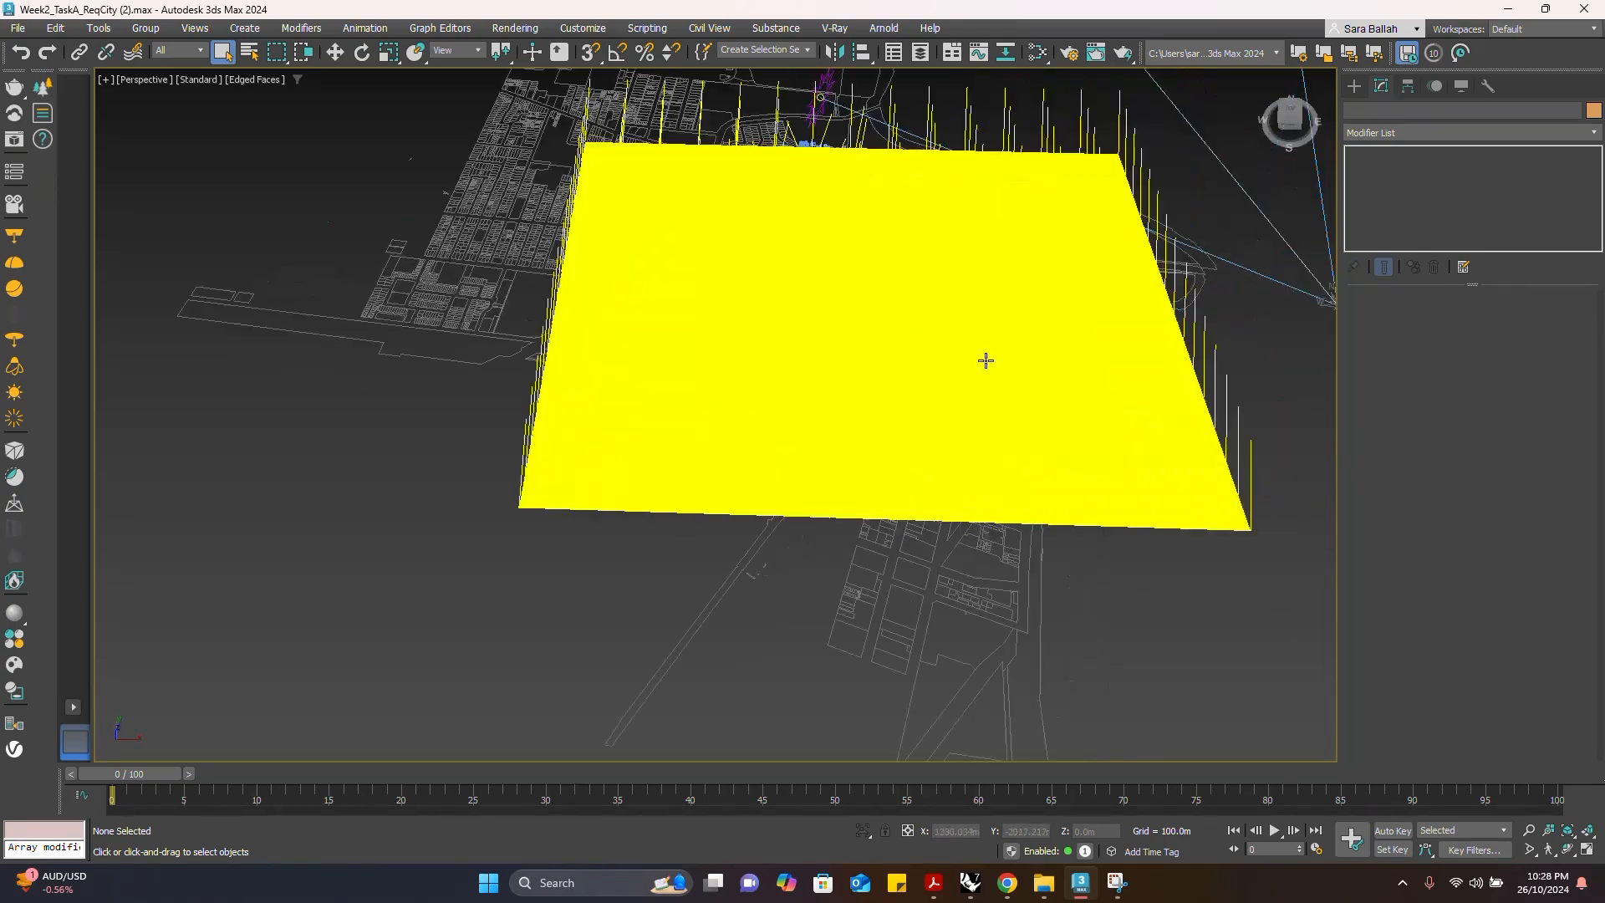
{"action": "left_click", "coordinate": [1298, 116]}
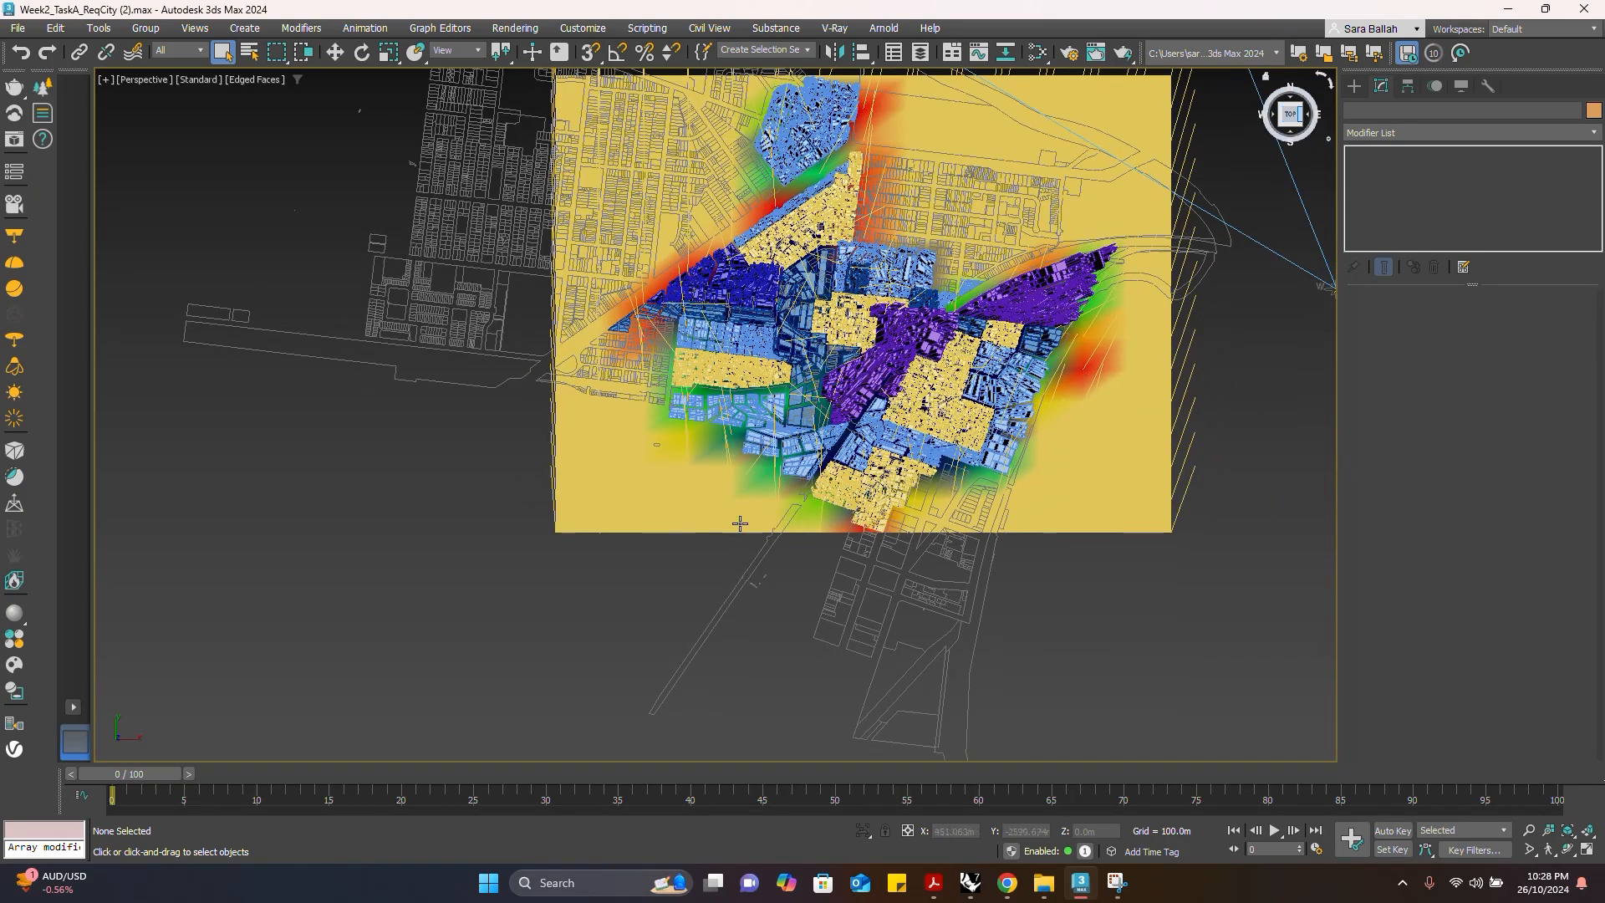
{"action": "scroll", "coordinate": [1310, 515], "scroll_direction": "down", "scroll_amount": 3}
{"action": "scroll", "coordinate": [1331, 447], "scroll_direction": "up", "scroll_amount": 6}
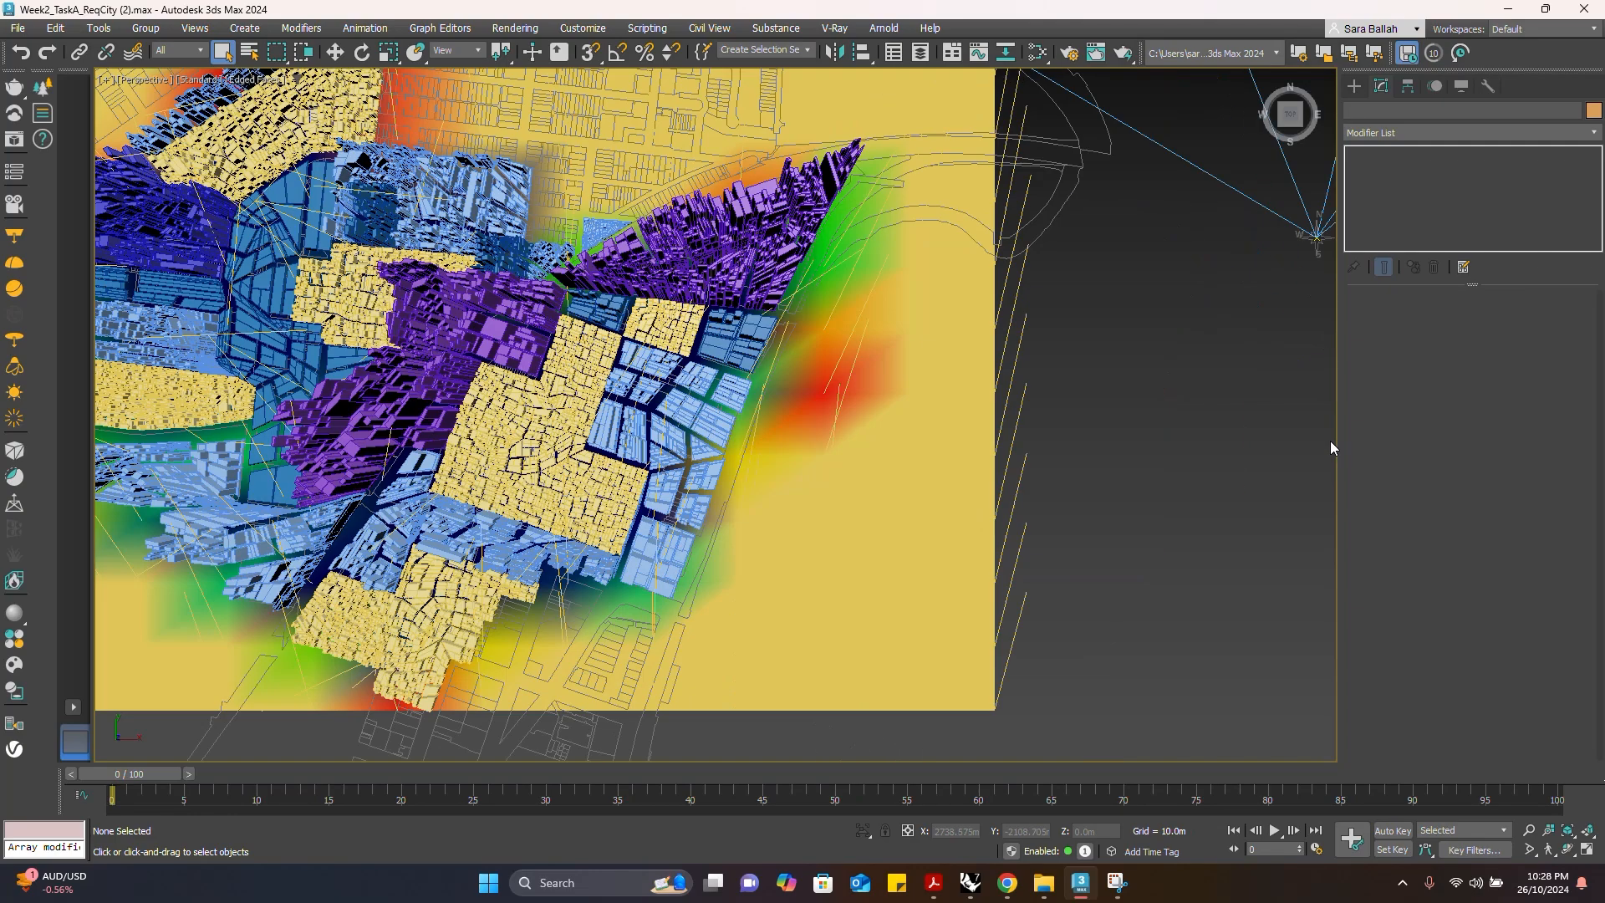
{"action": "scroll", "coordinate": [1331, 448], "scroll_direction": "down", "scroll_amount": 4}
{"action": "scroll", "coordinate": [1258, 322], "scroll_direction": "down", "scroll_amount": 3}
{"action": "scroll", "coordinate": [1258, 318], "scroll_direction": "up", "scroll_amount": 4}
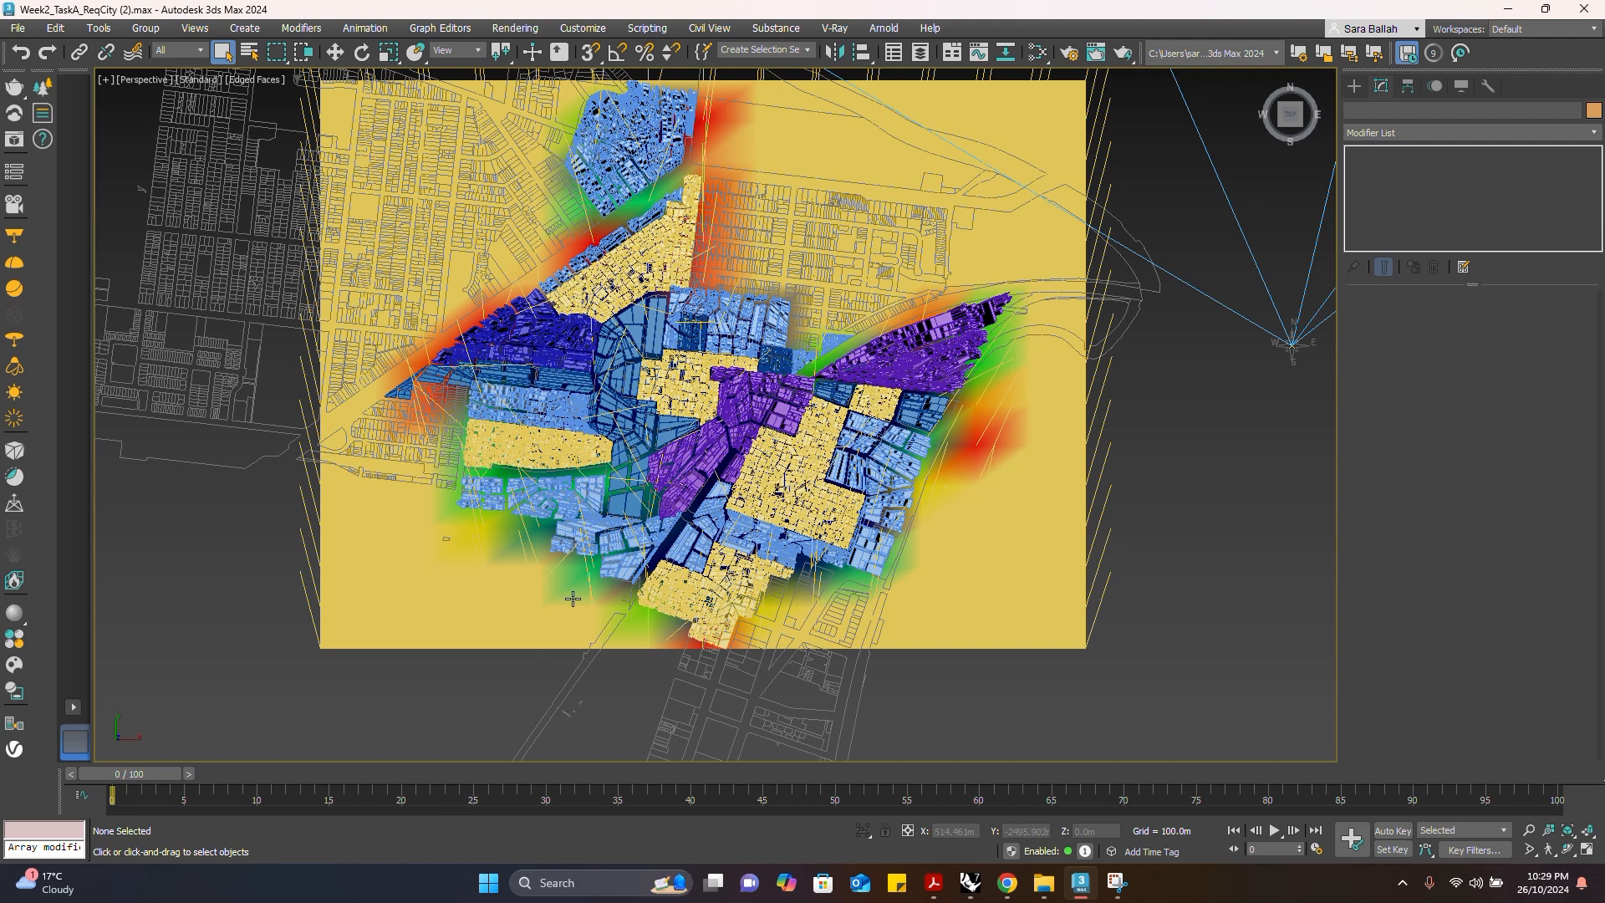
Turn on the viewport text of the VRay light meter to display its values over the city
{"action": "left_click", "coordinate": [1051, 388]}
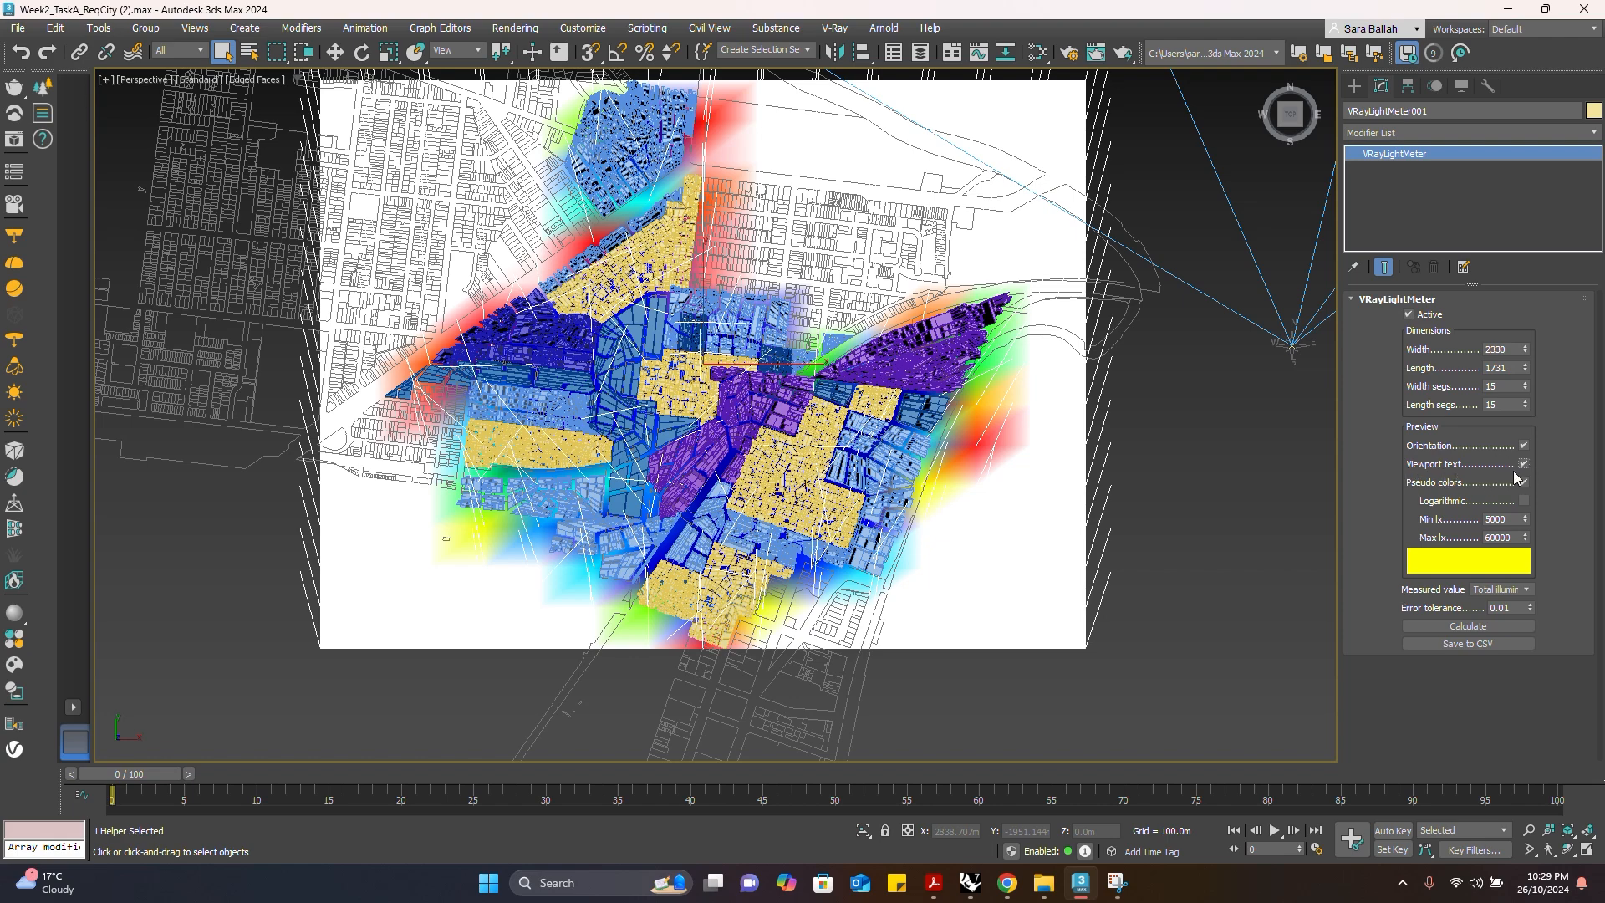
{"action": "left_click", "coordinate": [1294, 530]}
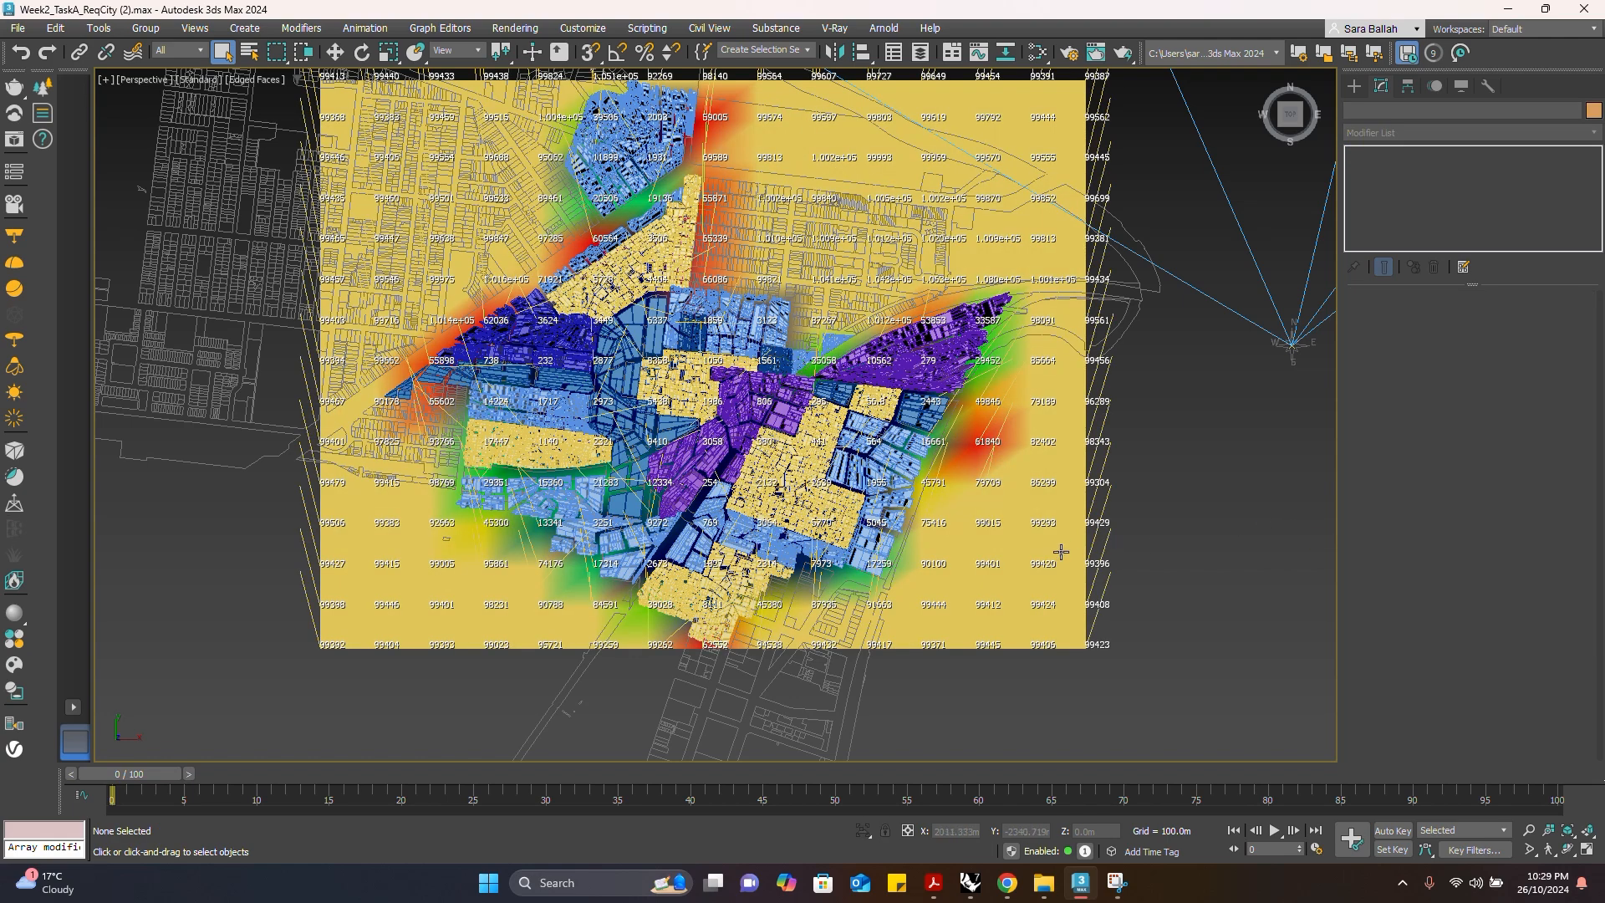
{"action": "scroll", "coordinate": [1050, 560], "scroll_direction": "down", "scroll_amount": 3}
{"action": "scroll", "coordinate": [1045, 356], "scroll_direction": "up", "scroll_amount": 3}
{"action": "scroll", "coordinate": [1132, 565], "scroll_direction": "down", "scroll_amount": 3}
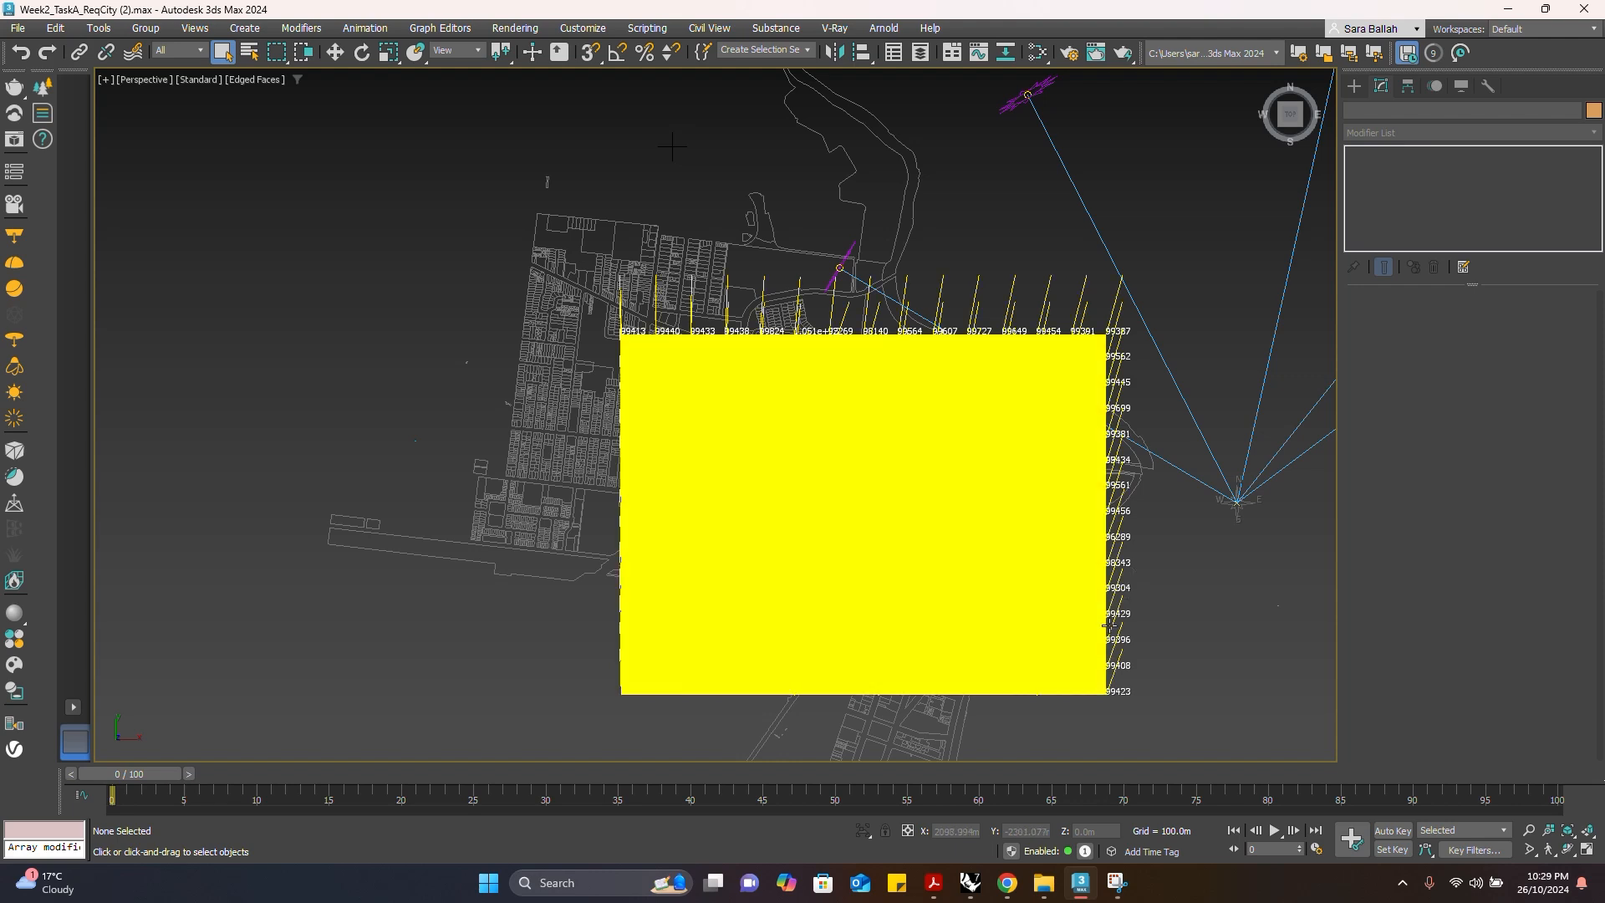
{"action": "scroll", "coordinate": [1097, 660], "scroll_direction": "up", "scroll_amount": 3}
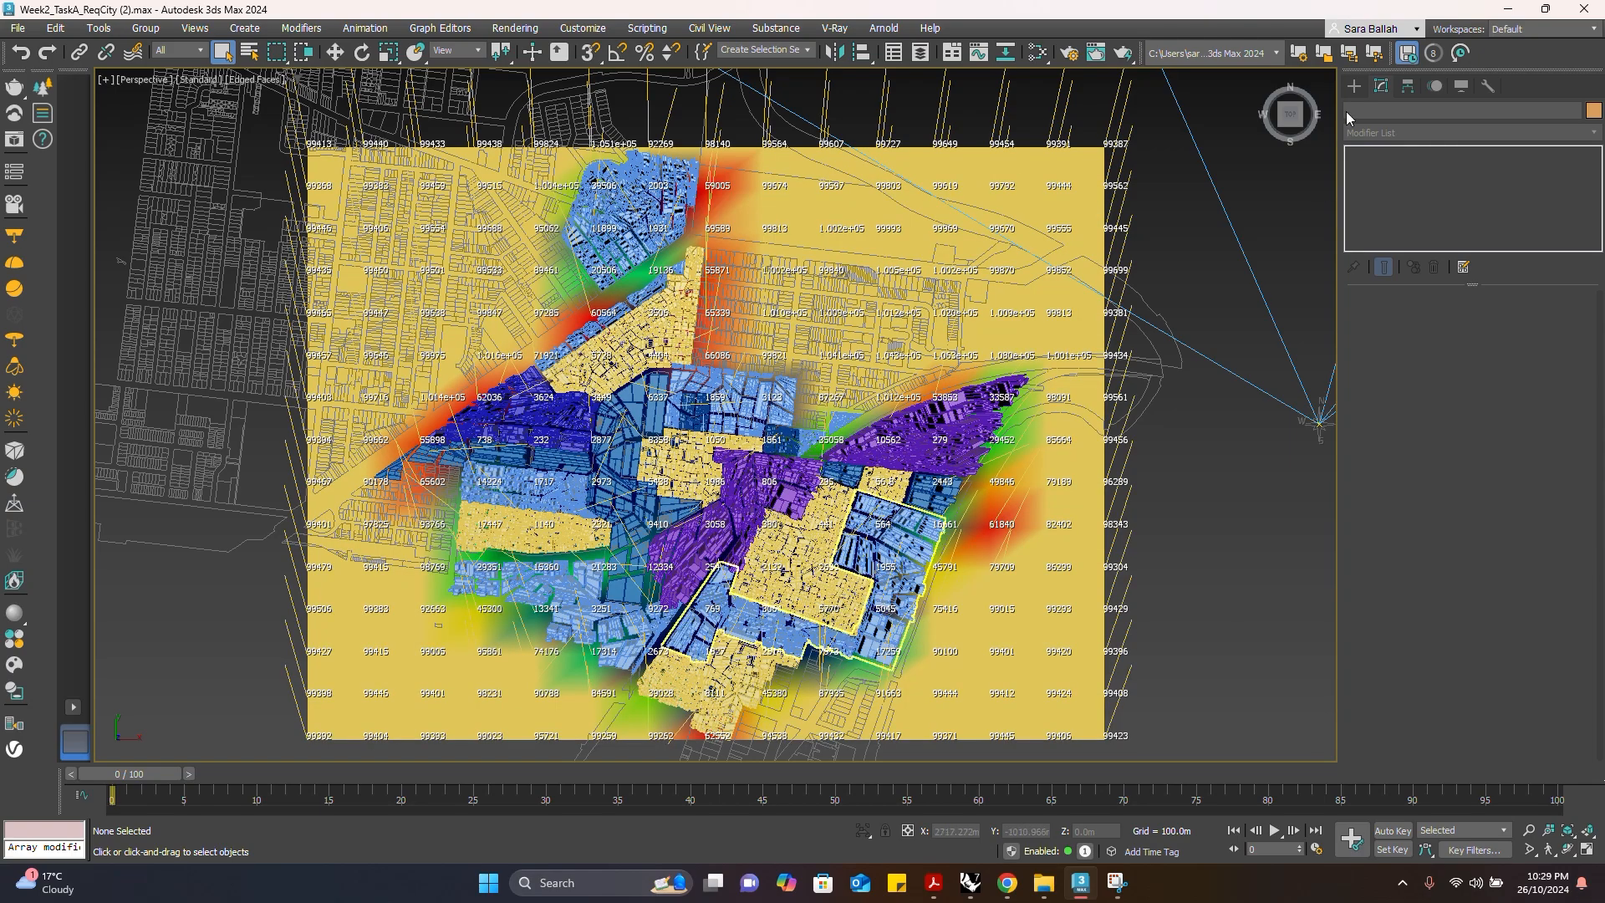
Examine the light meter values across the building blocks from low-angle and close-up perspectives
{"action": "left_click", "coordinate": [1290, 137]}
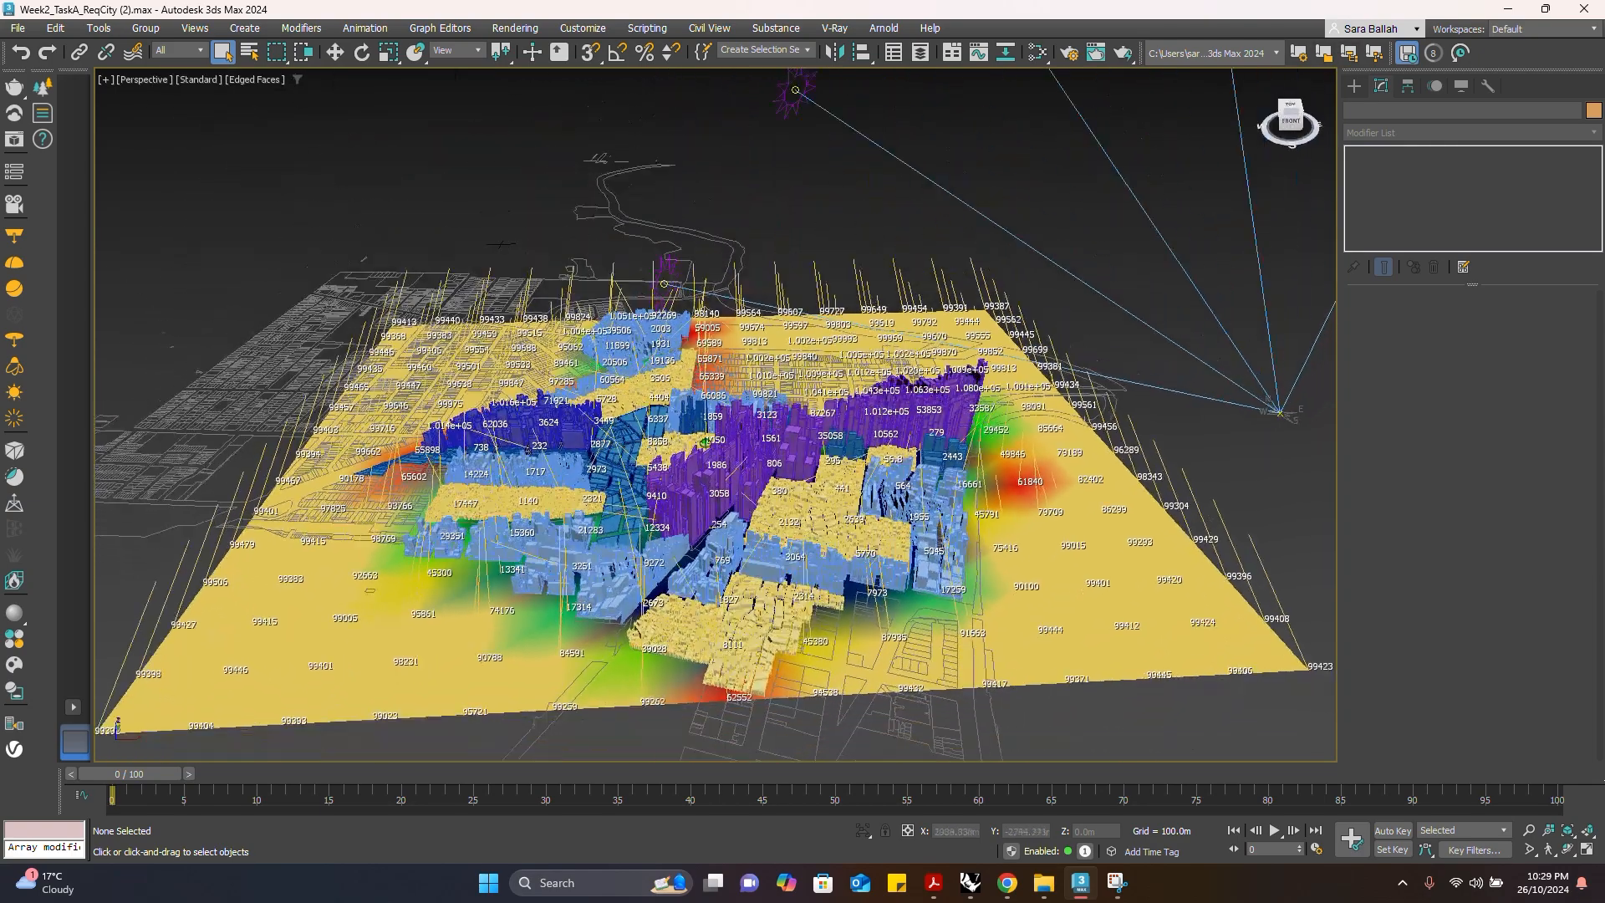
{"action": "left_click_drag", "start_coordinate": [1289, 125], "coordinate": [1290, 105]}
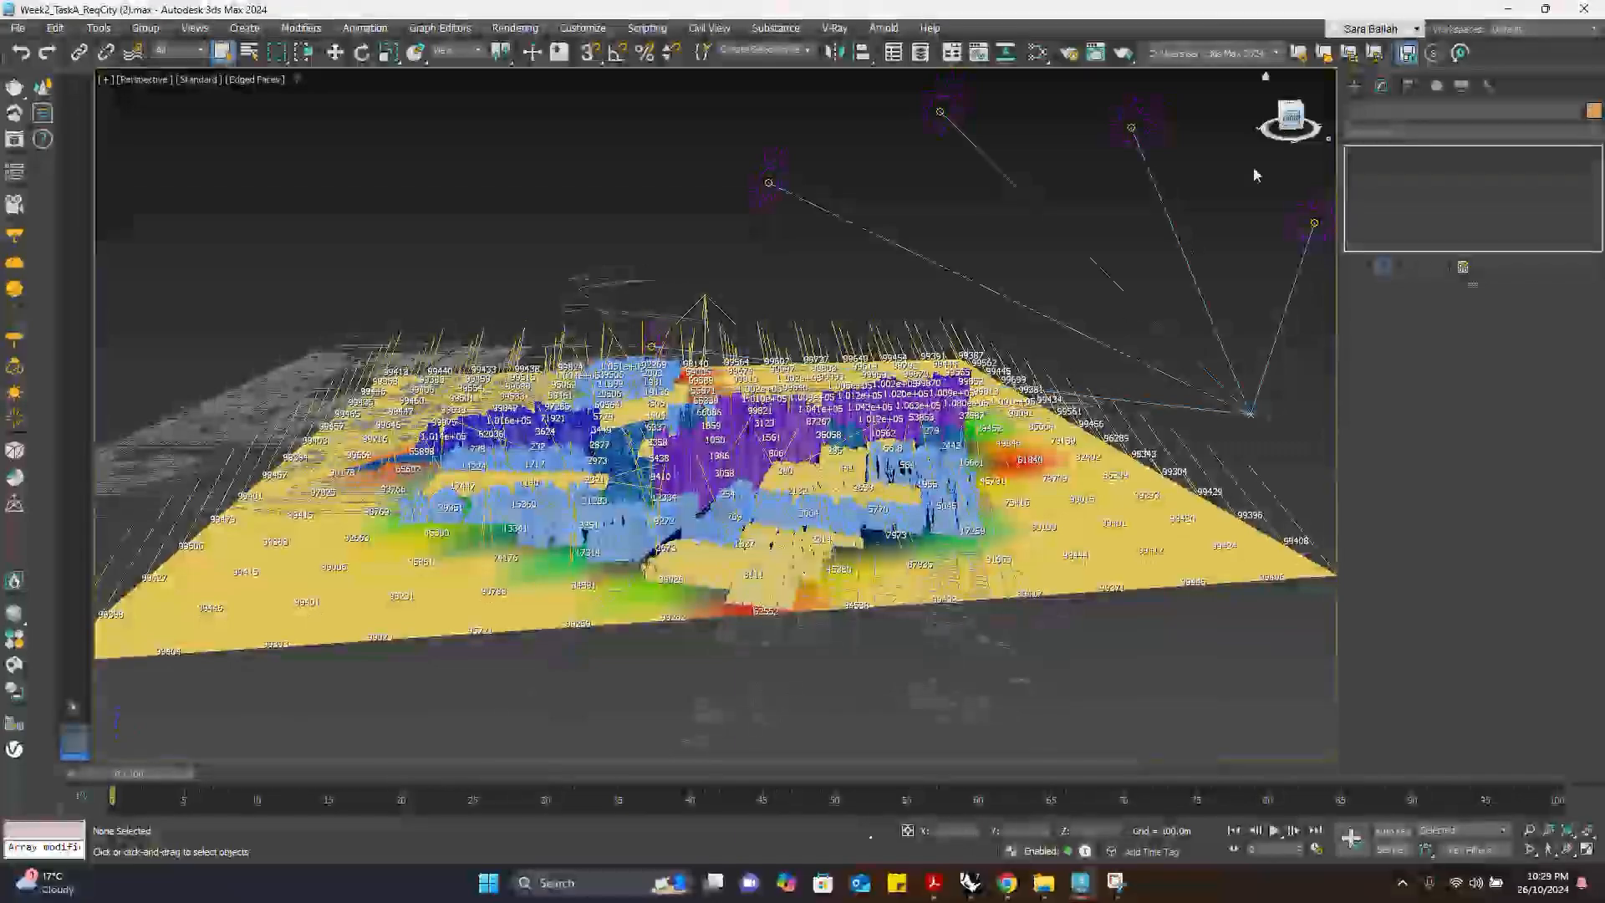
{"action": "scroll", "coordinate": [926, 510], "scroll_direction": "up", "scroll_amount": 10}
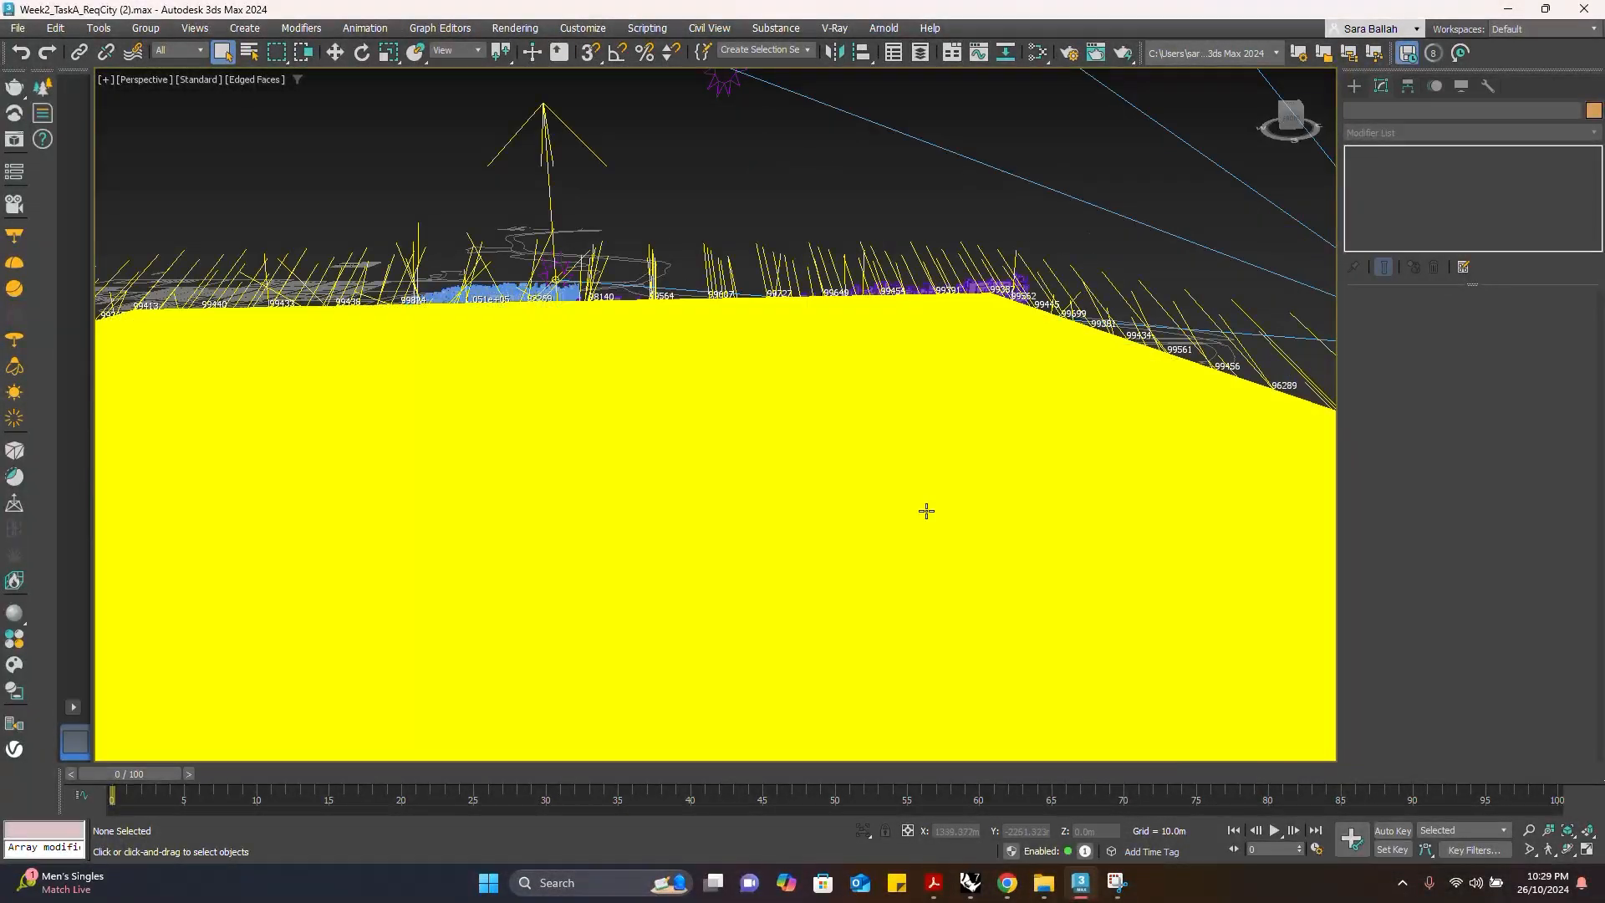
{"action": "scroll", "coordinate": [926, 511], "scroll_direction": "down", "scroll_amount": 6}
{"action": "scroll", "coordinate": [982, 467], "scroll_direction": "up", "scroll_amount": 2}
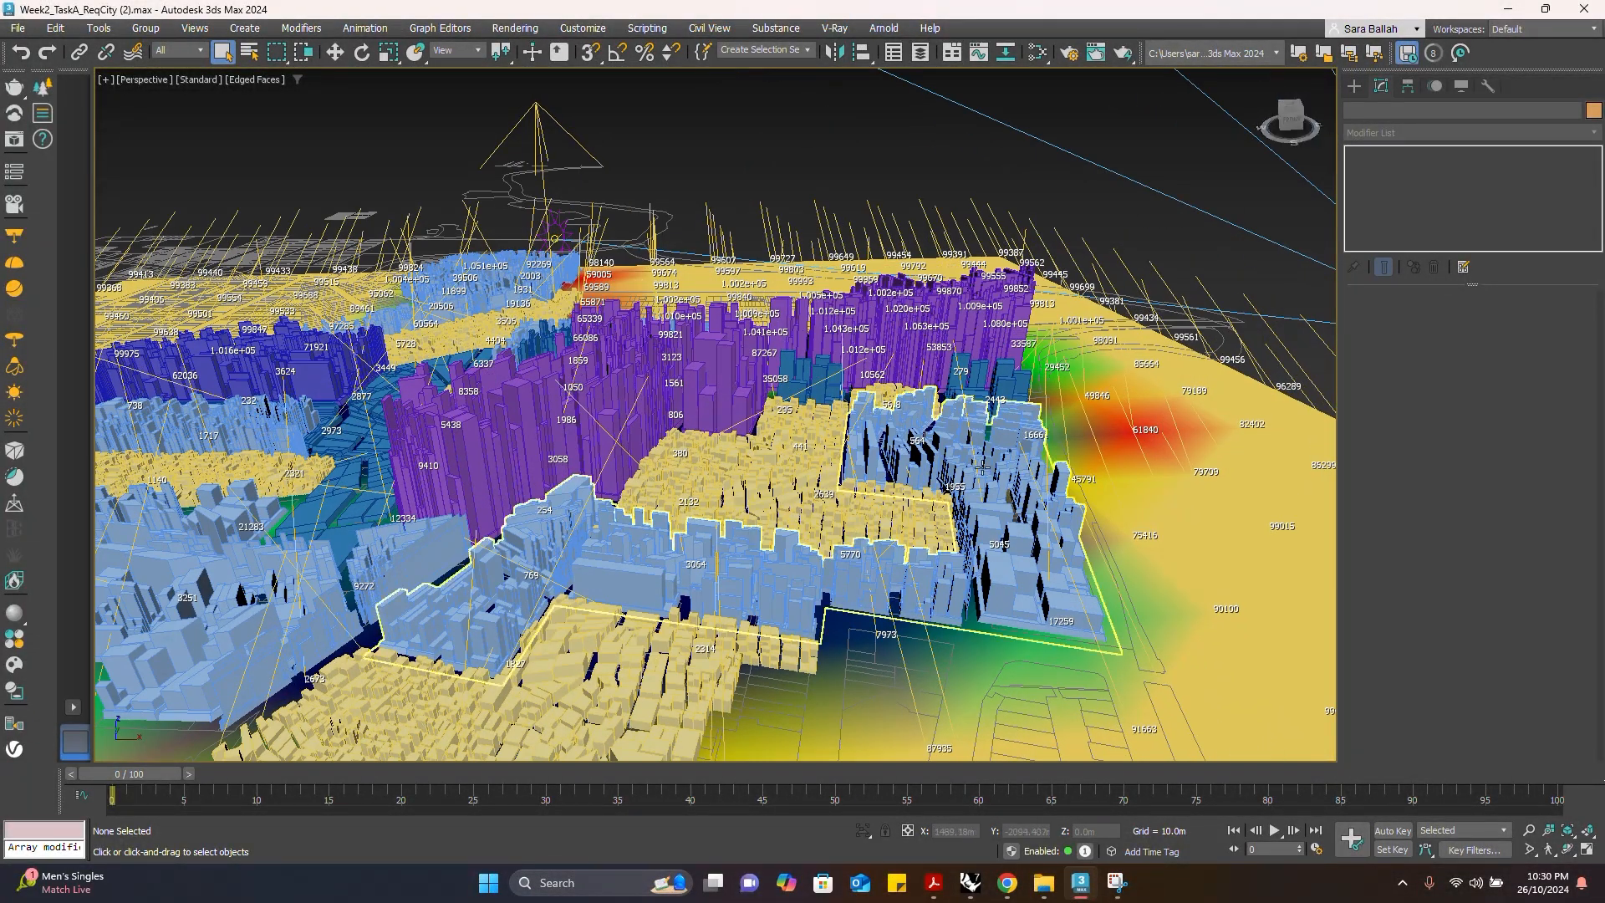
{"action": "scroll", "coordinate": [930, 545], "scroll_direction": "down", "scroll_amount": 3}
{"action": "left_click_drag", "start_coordinate": [1290, 117], "coordinate": [1290, 131]}
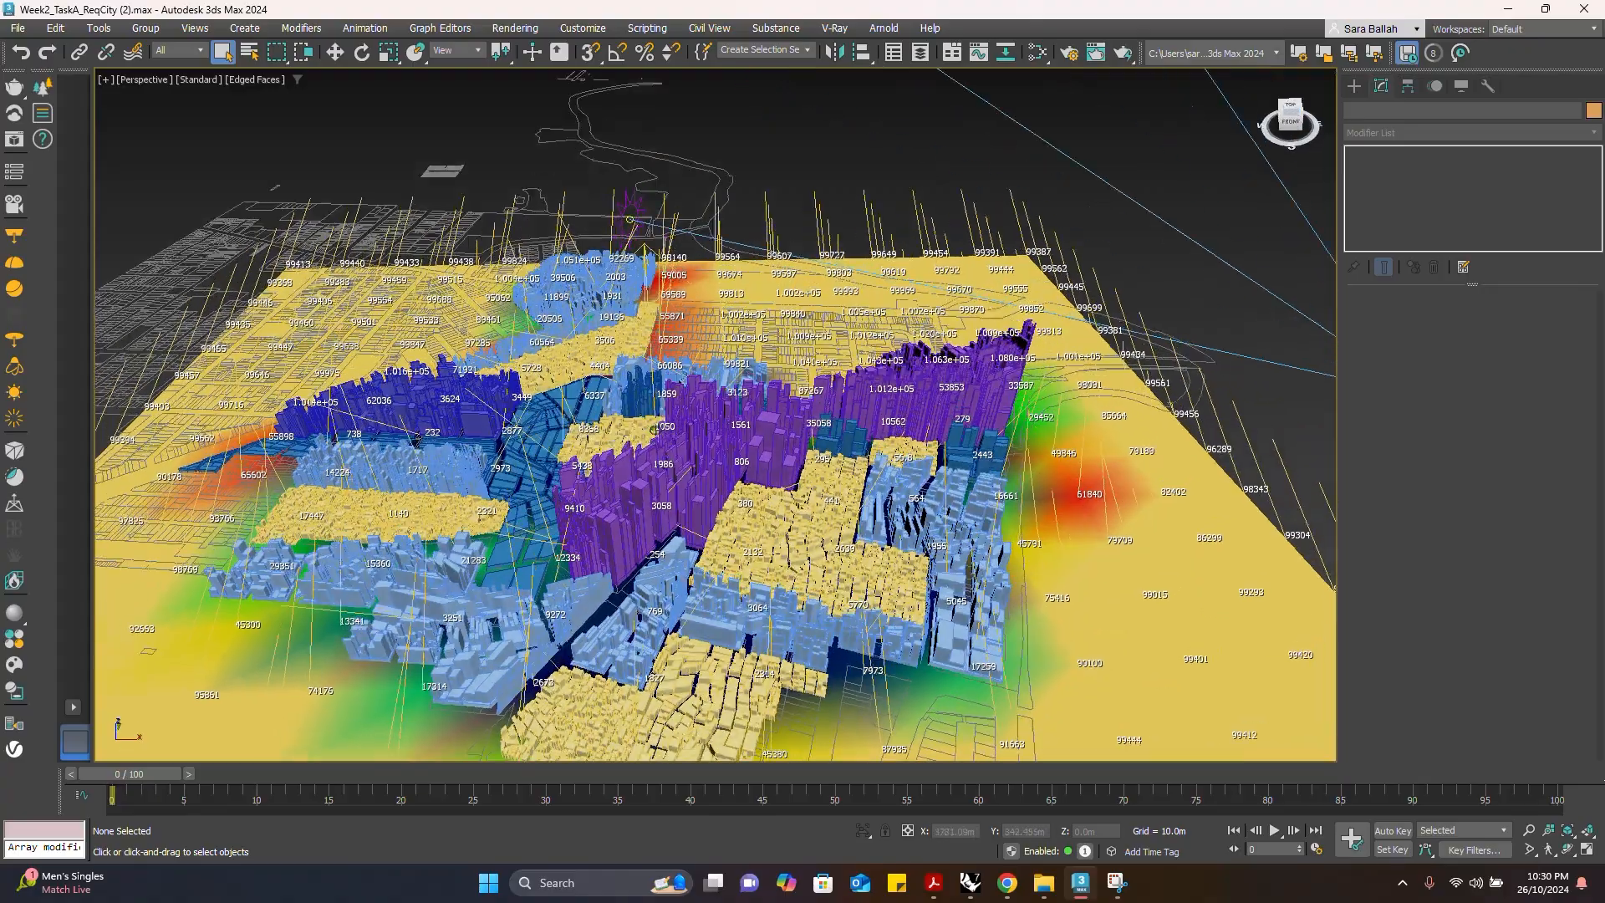
{"action": "scroll", "coordinate": [1056, 322], "scroll_direction": "down", "scroll_amount": 10}
Turn off the viewport text of the VRay light meter
{"action": "left_click", "coordinate": [1086, 405]}
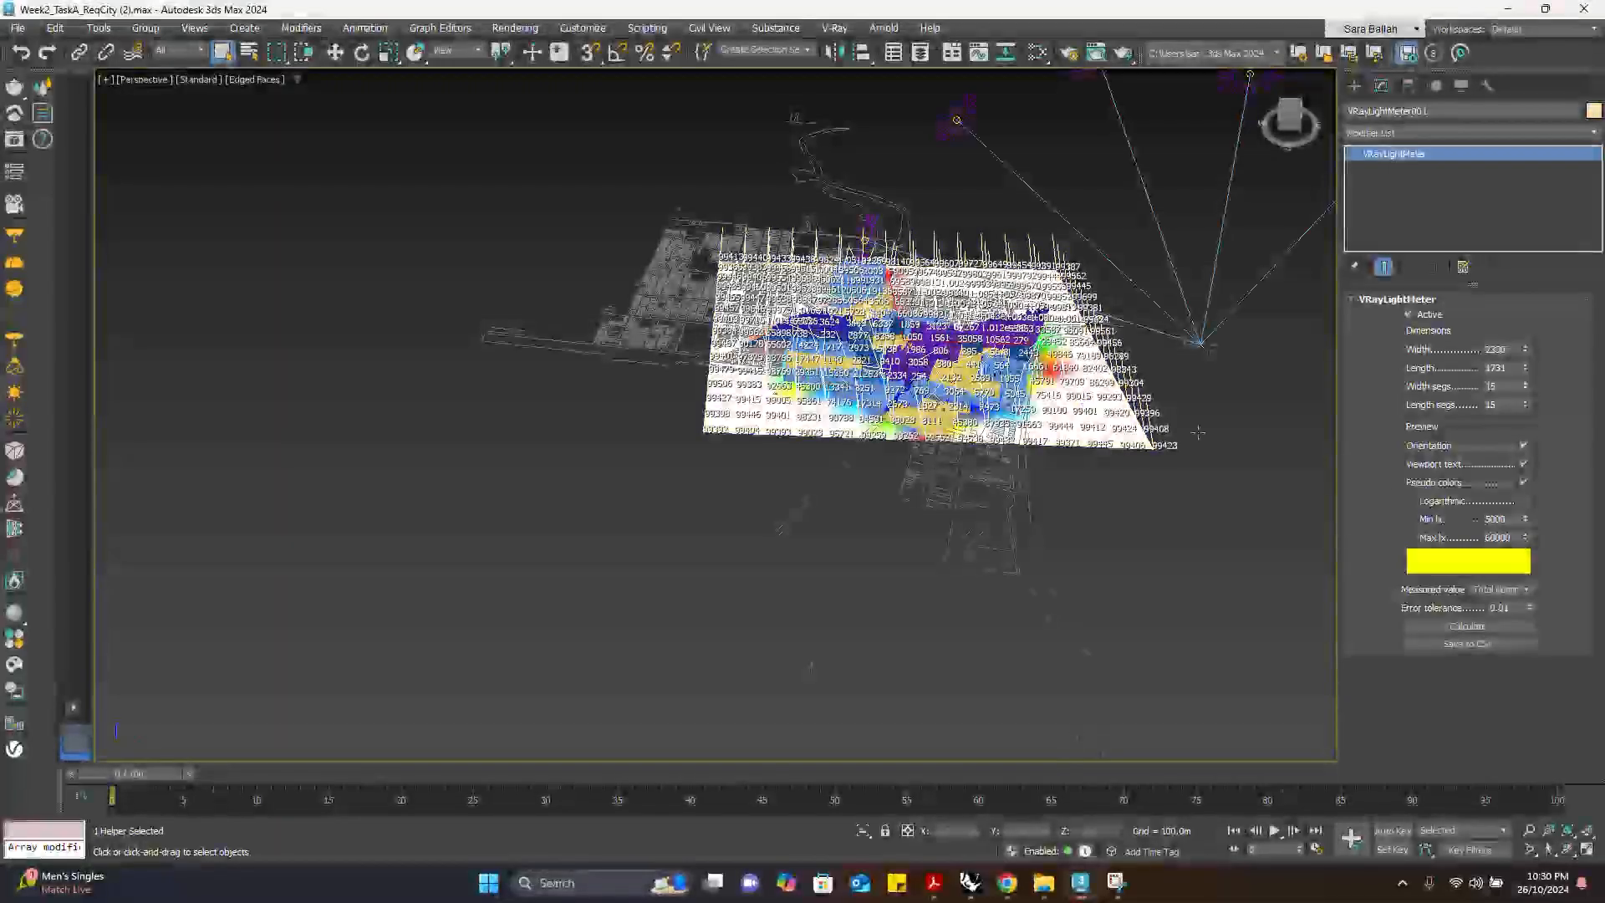
{"action": "left_click", "coordinate": [1523, 464]}
{"action": "scroll", "coordinate": [1090, 483], "scroll_direction": "down", "scroll_amount": 3}
{"action": "scroll", "coordinate": [1293, 208], "scroll_direction": "up", "scroll_amount": 4}
Select all the building blocks together with the light meter in the top view
{"action": "left_click", "coordinate": [1294, 105]}
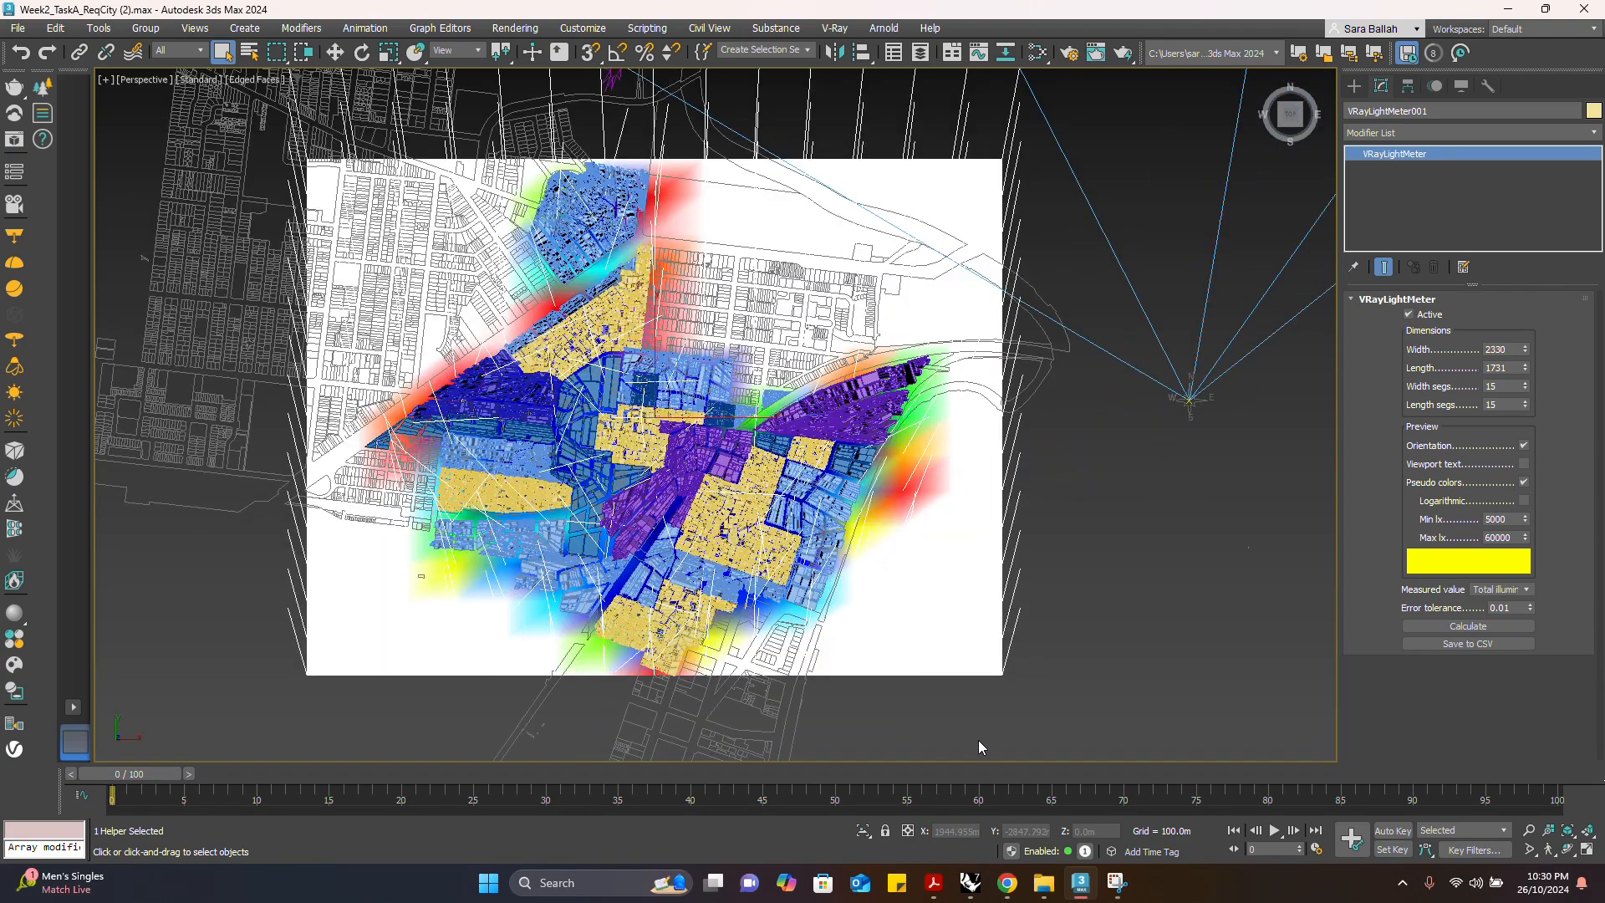
{"action": "left_click_drag", "start_coordinate": [1077, 742], "coordinate": [145, 96]}
{"action": "left_click_drag", "start_coordinate": [251, 148], "coordinate": [253, 158]}
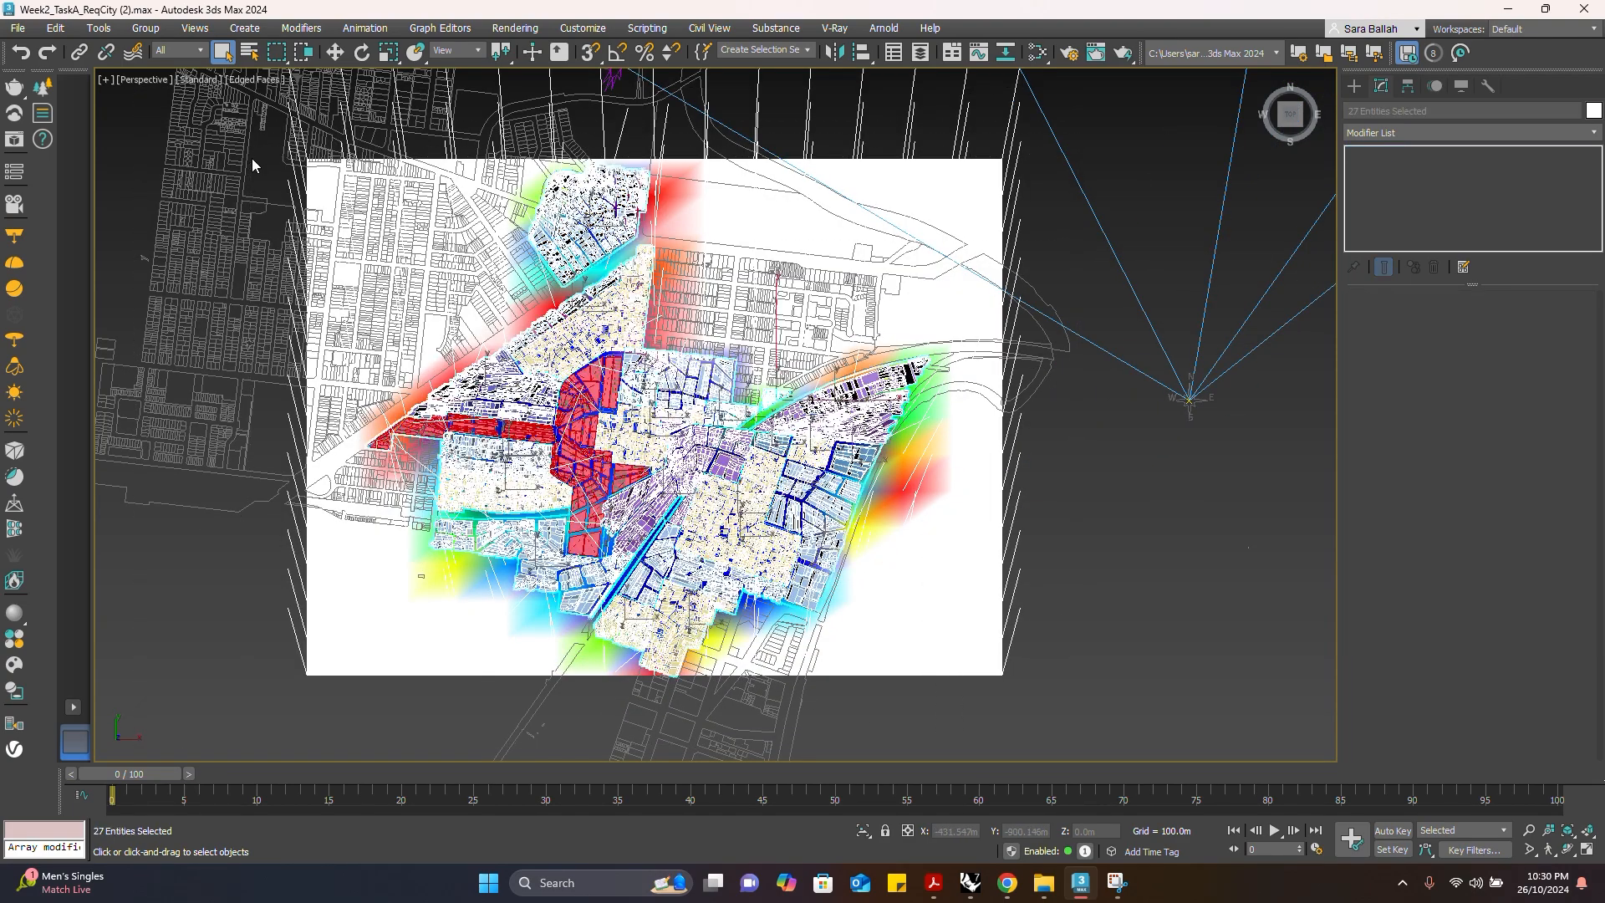
Export the model in OBJ format as "footscray parcel" in the exercises folder, replacing the existing file
{"action": "left_click", "coordinate": [25, 30]}
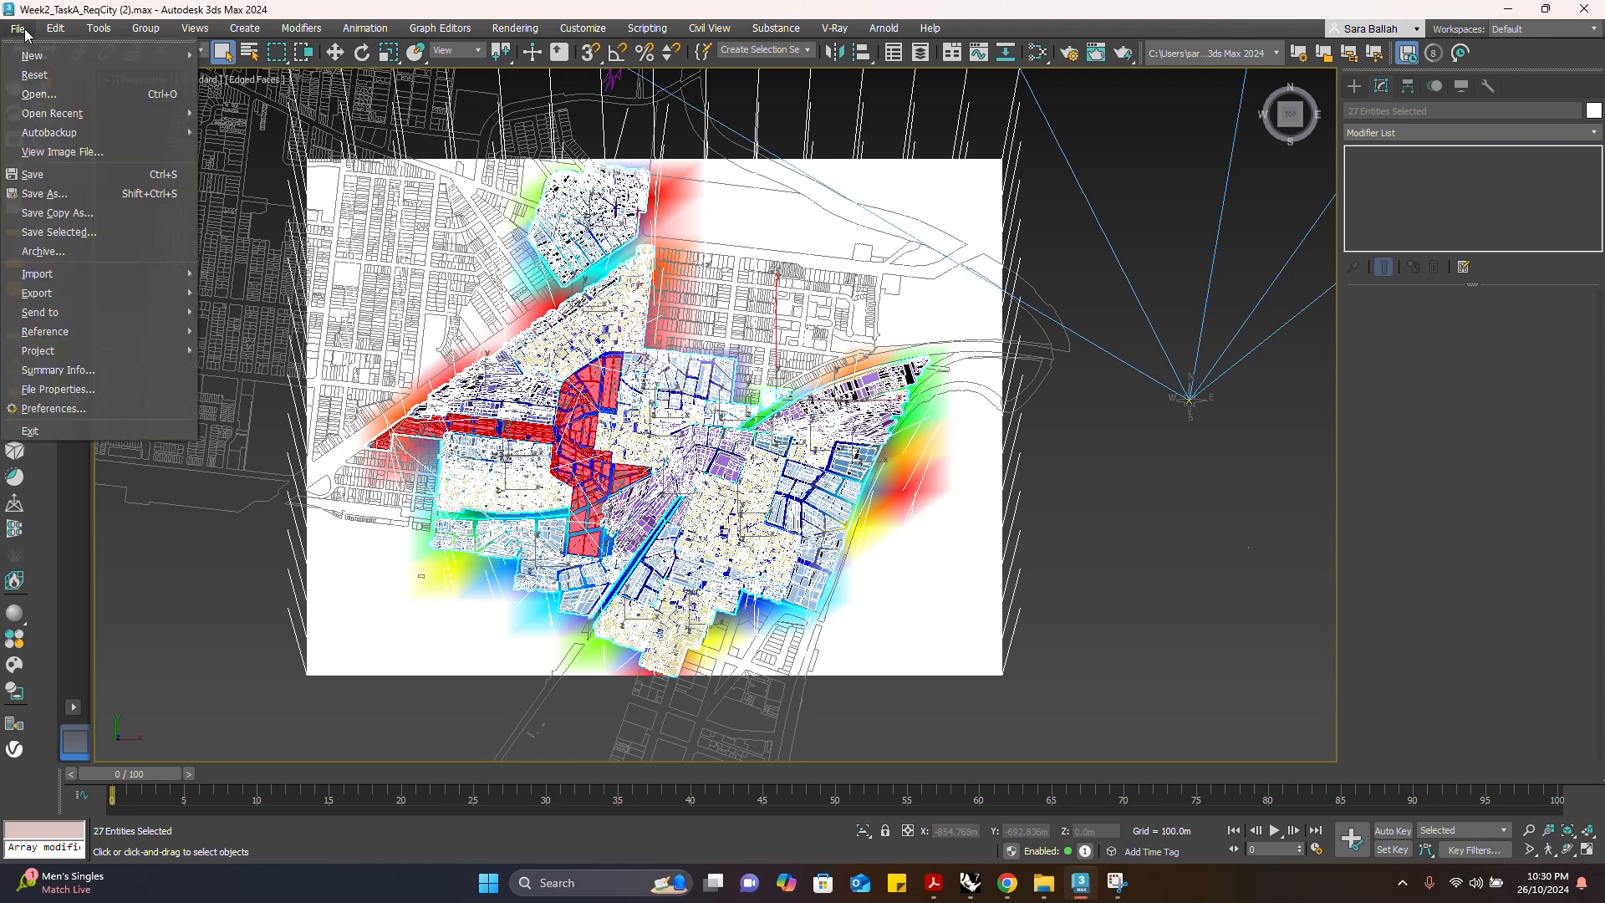
{"action": "mouse_move", "coordinate": [122, 293]}
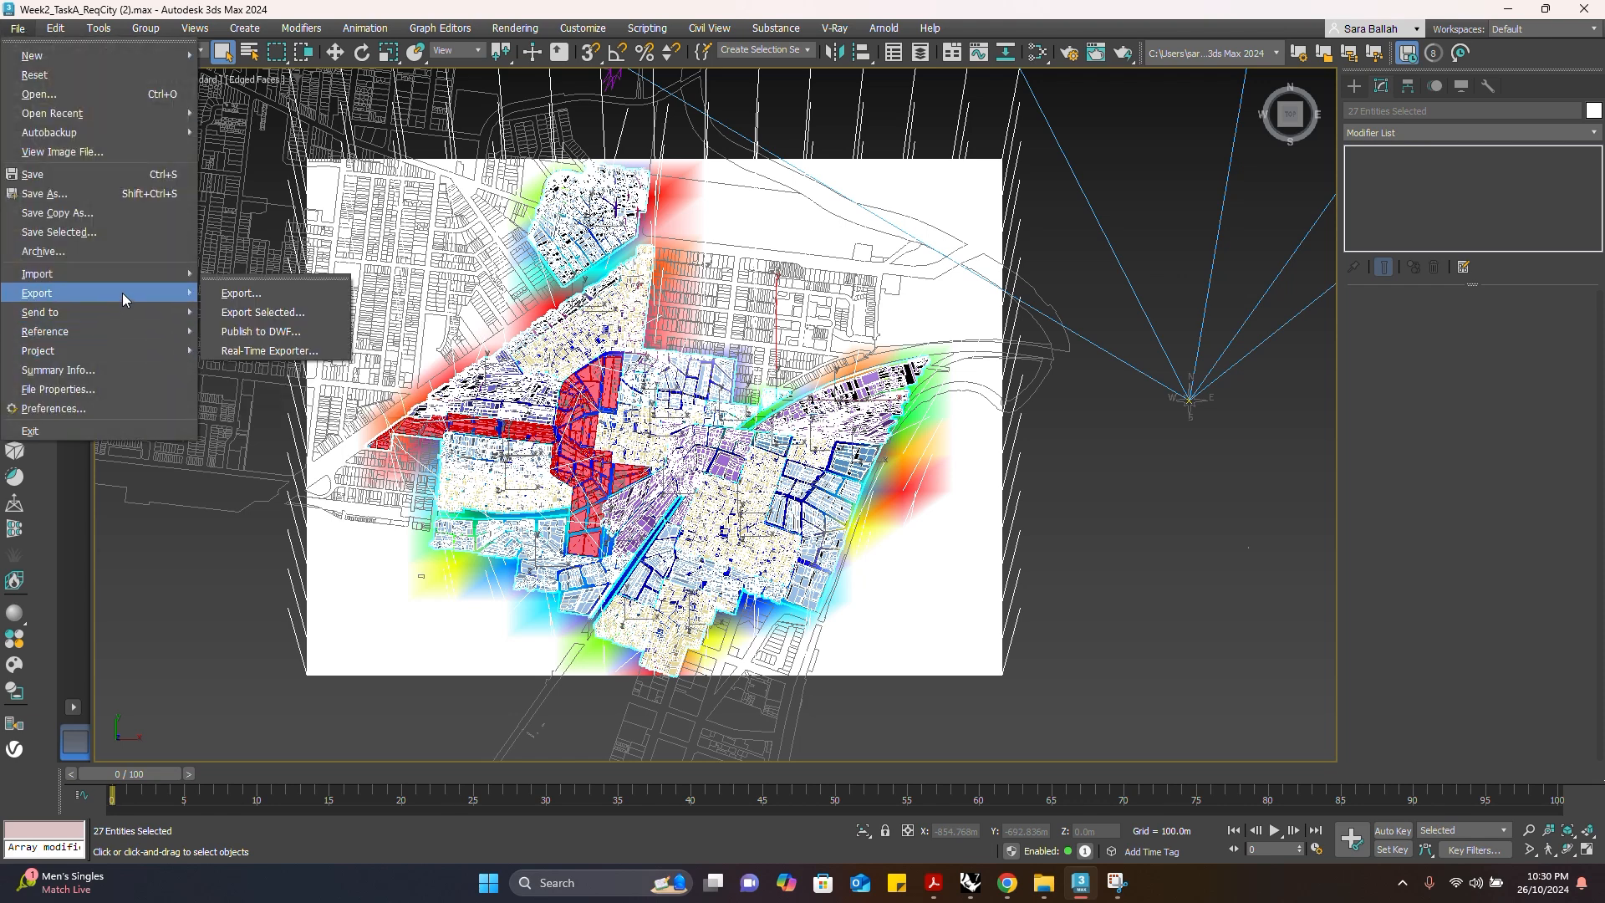
{"action": "left_click", "coordinate": [241, 291]}
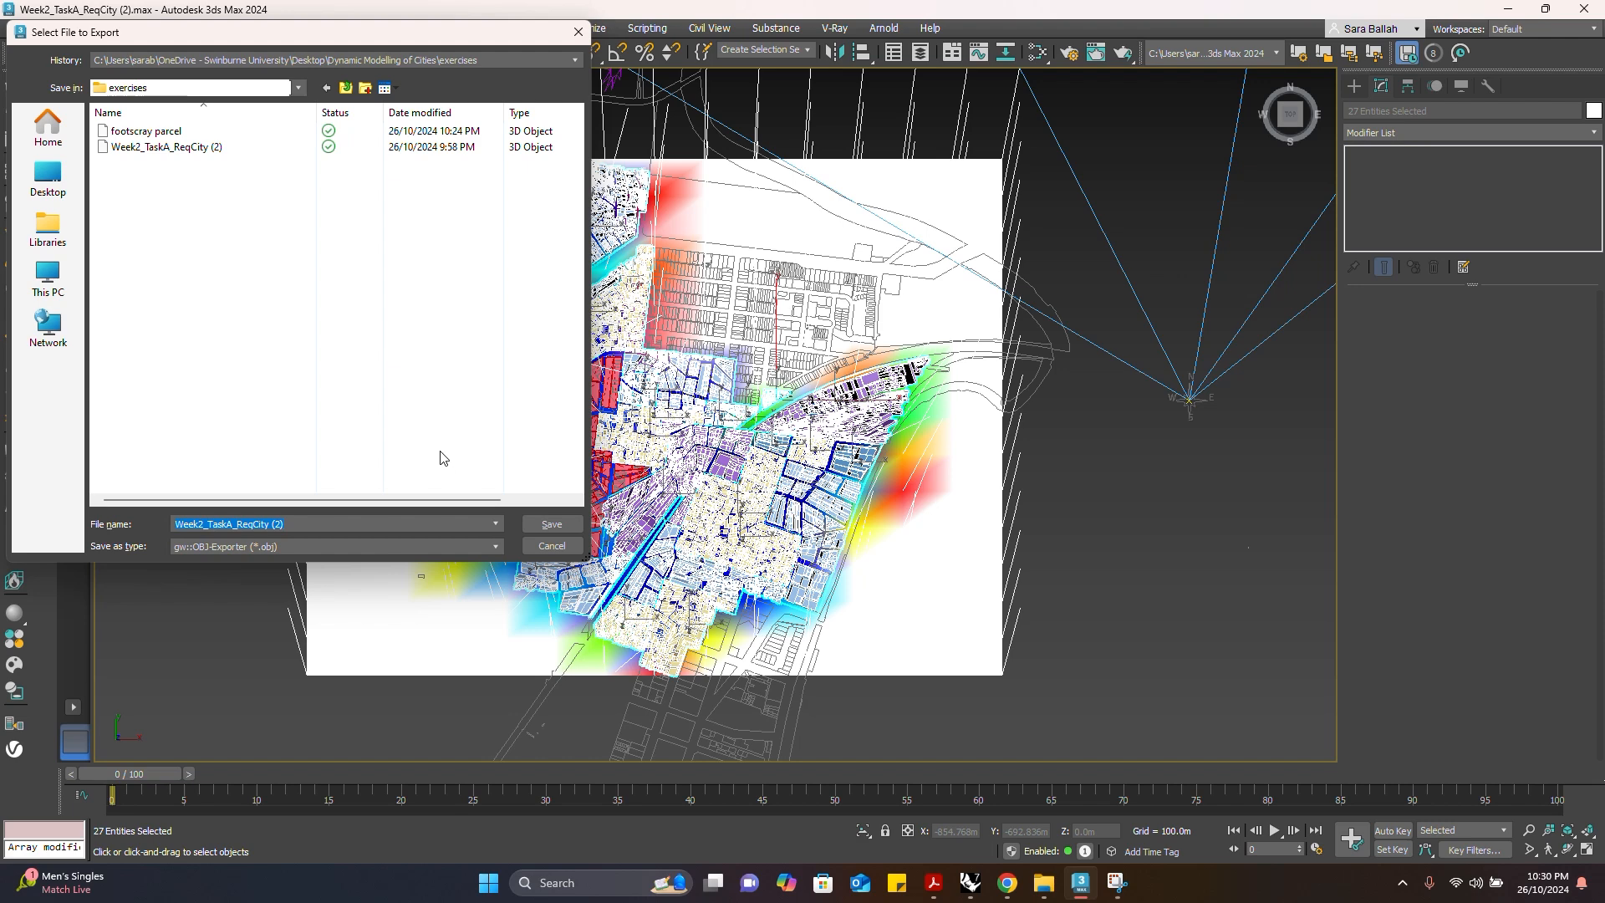
{"action": "left_click", "coordinate": [144, 132]}
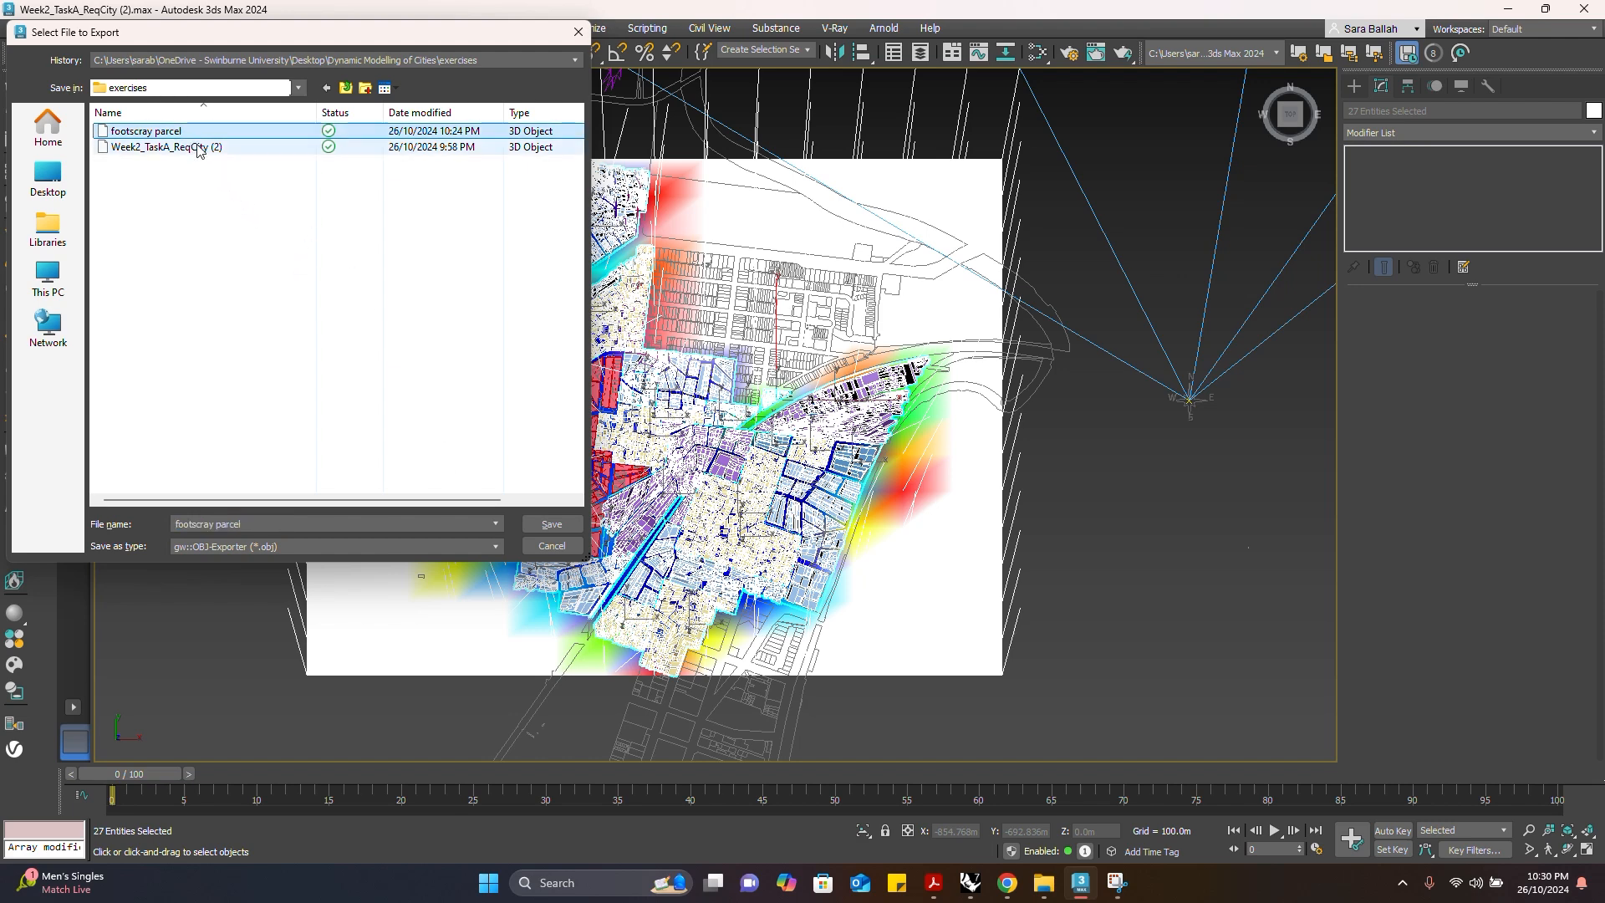
{"action": "left_click", "coordinate": [444, 547]}
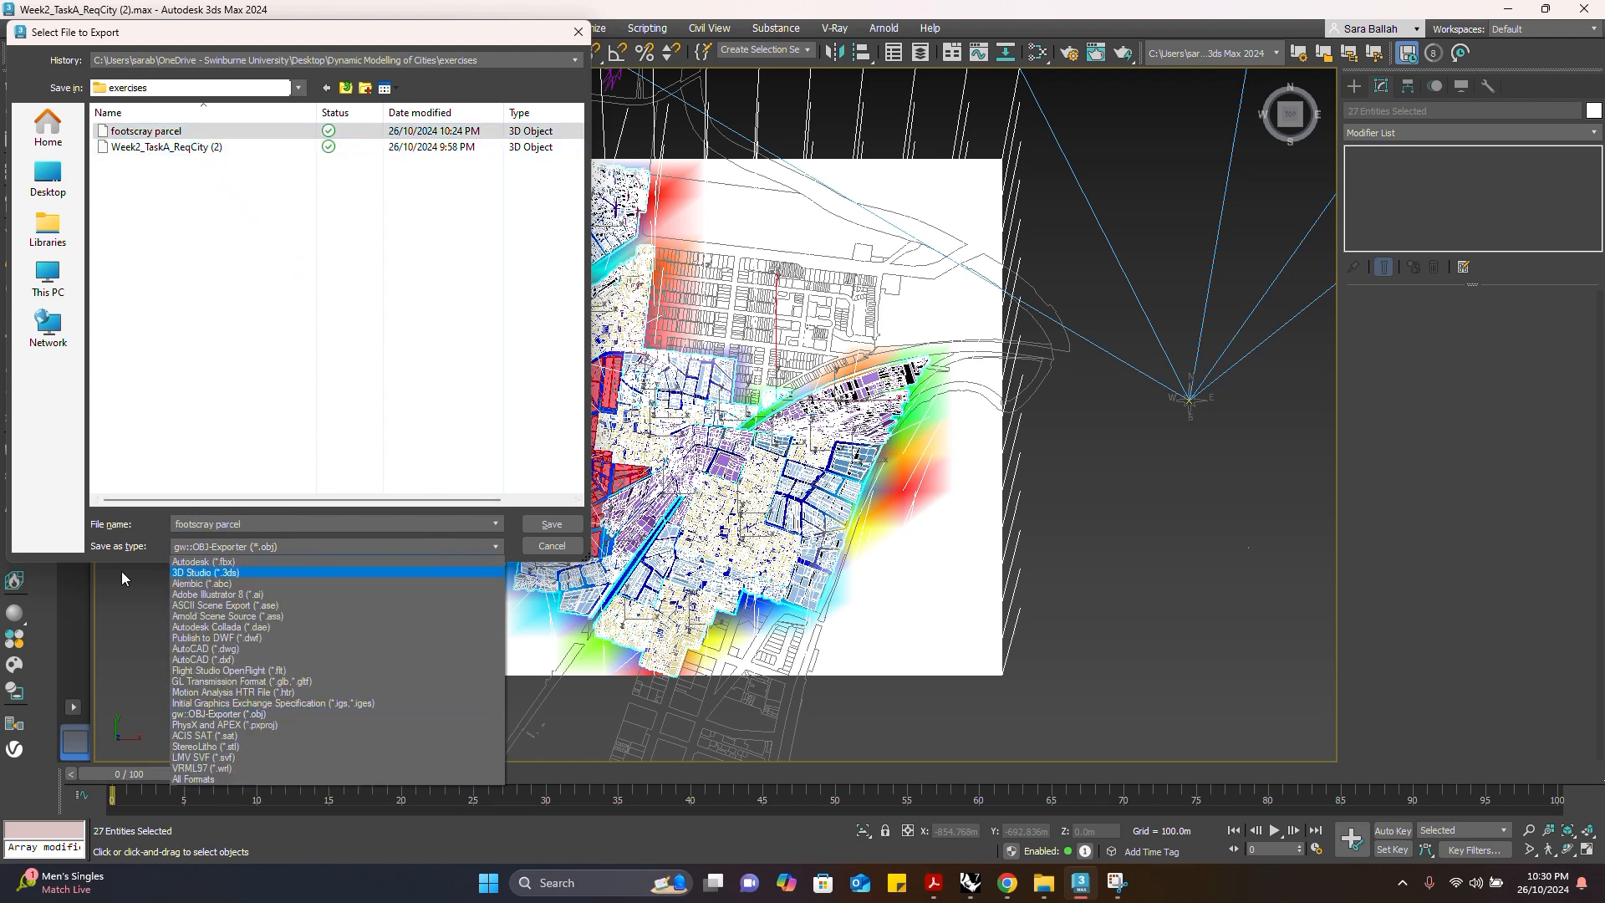
{"action": "left_click", "coordinate": [263, 715]}
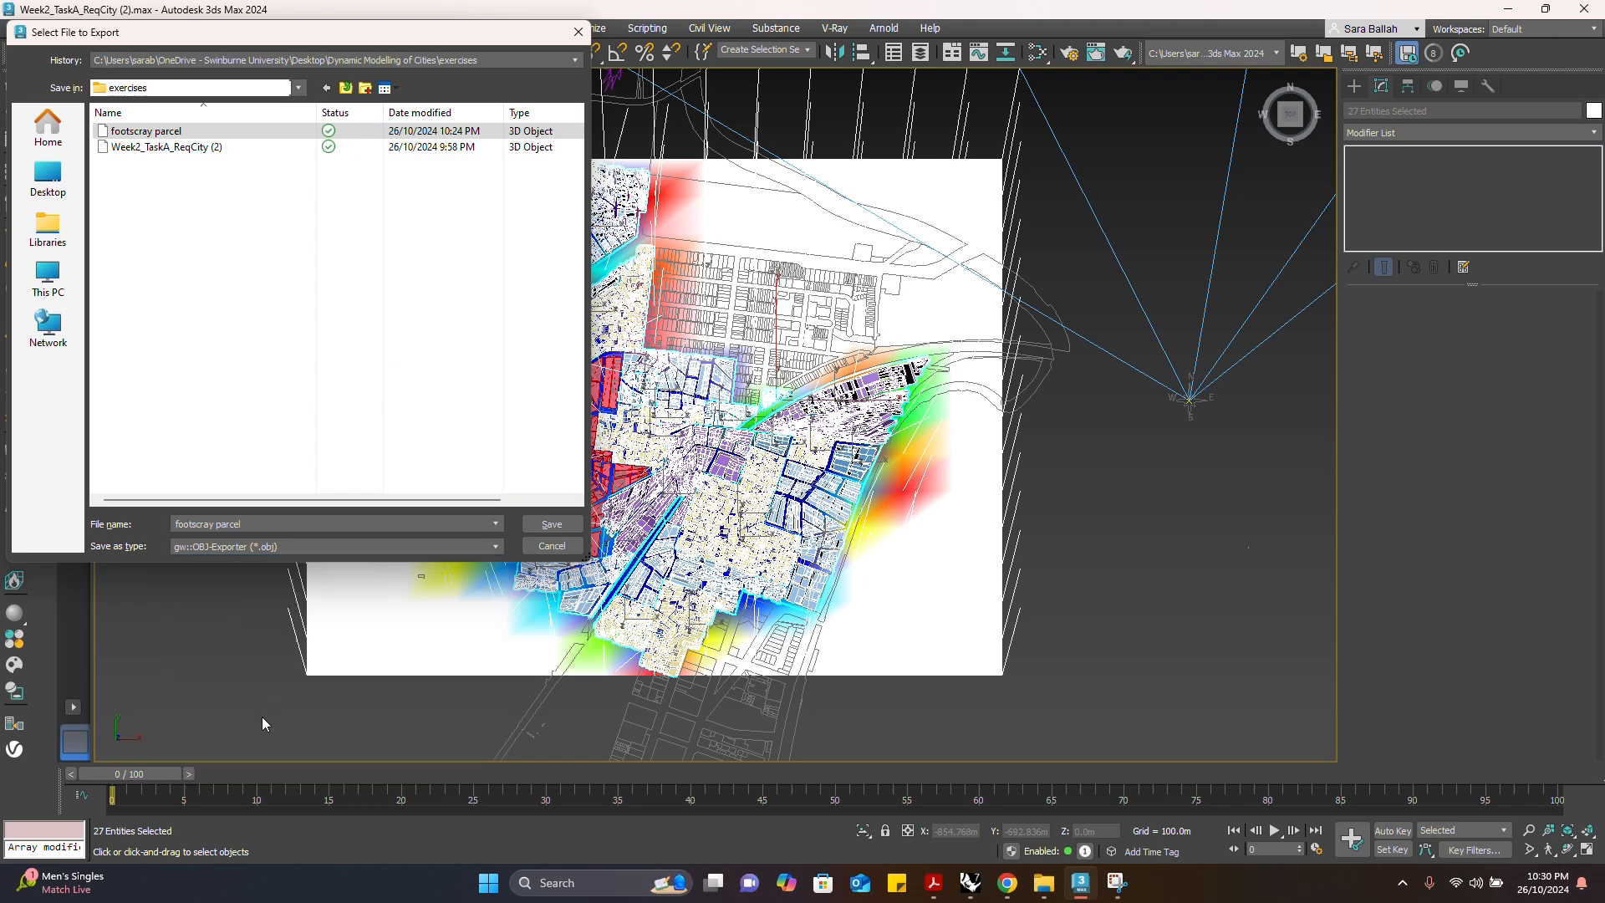
{"action": "left_click", "coordinate": [551, 524]}
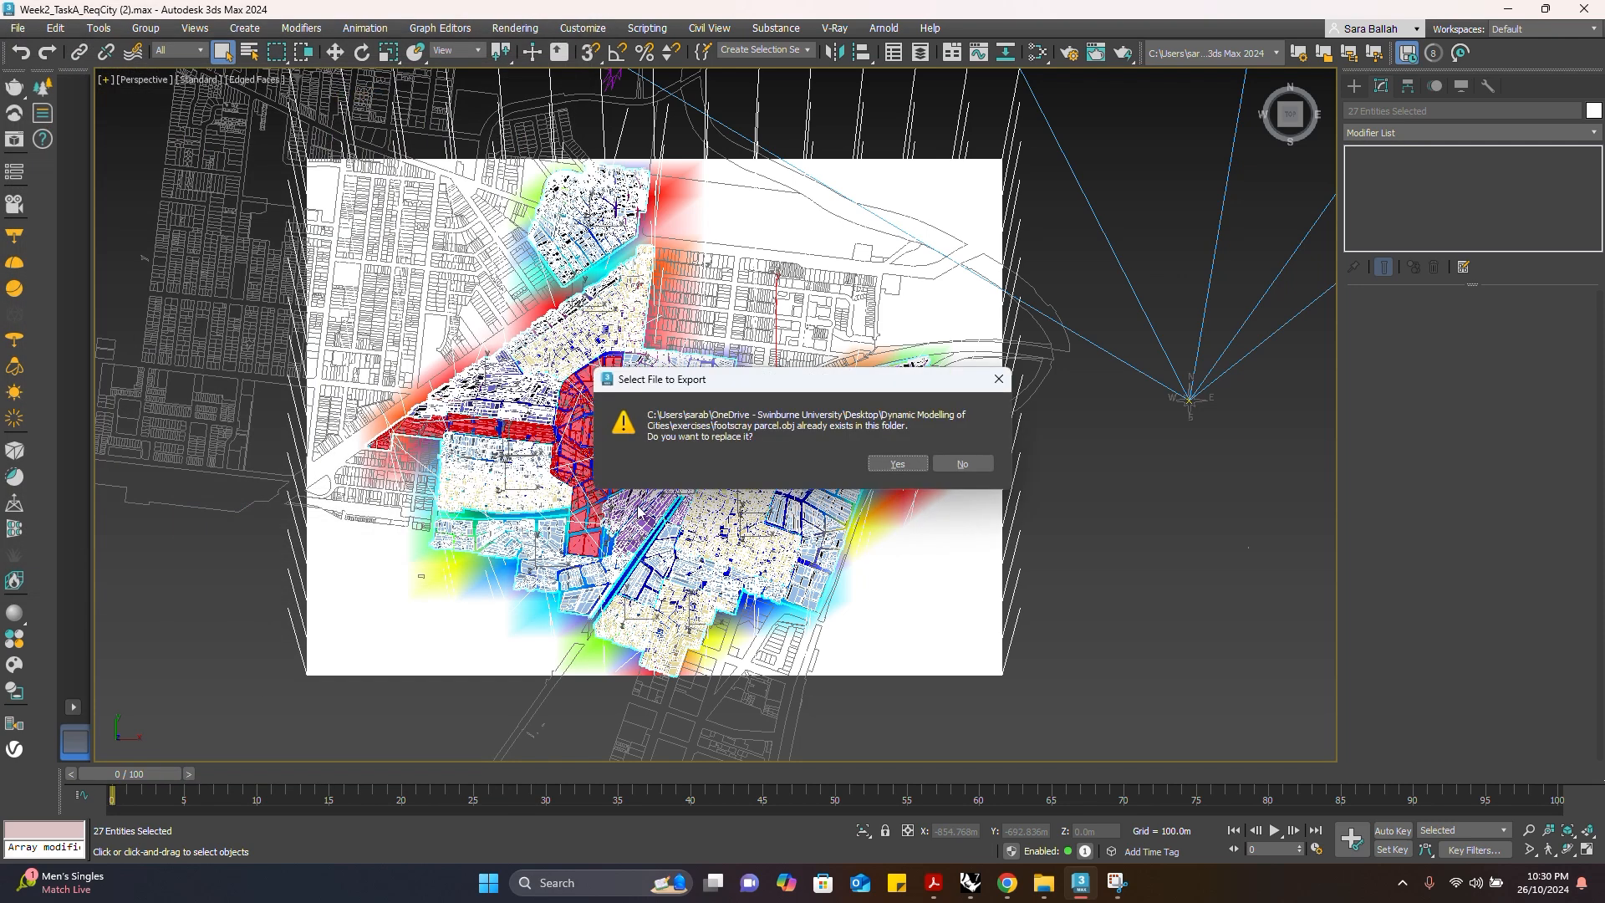
{"action": "left_click", "coordinate": [873, 463]}
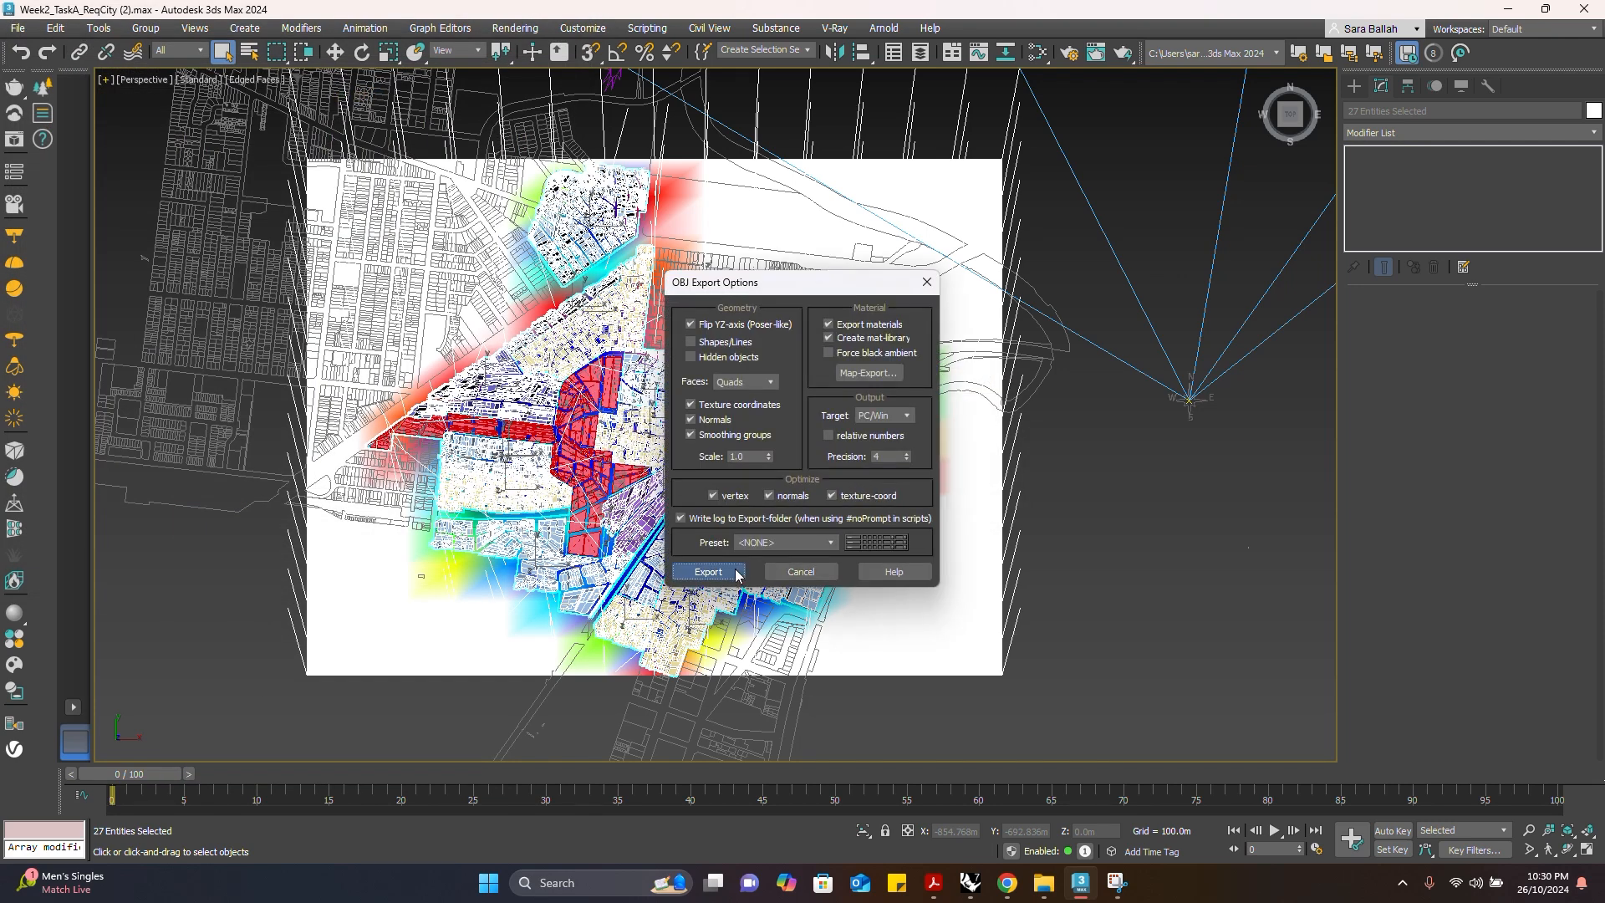
{"action": "left_click", "coordinate": [708, 573]}
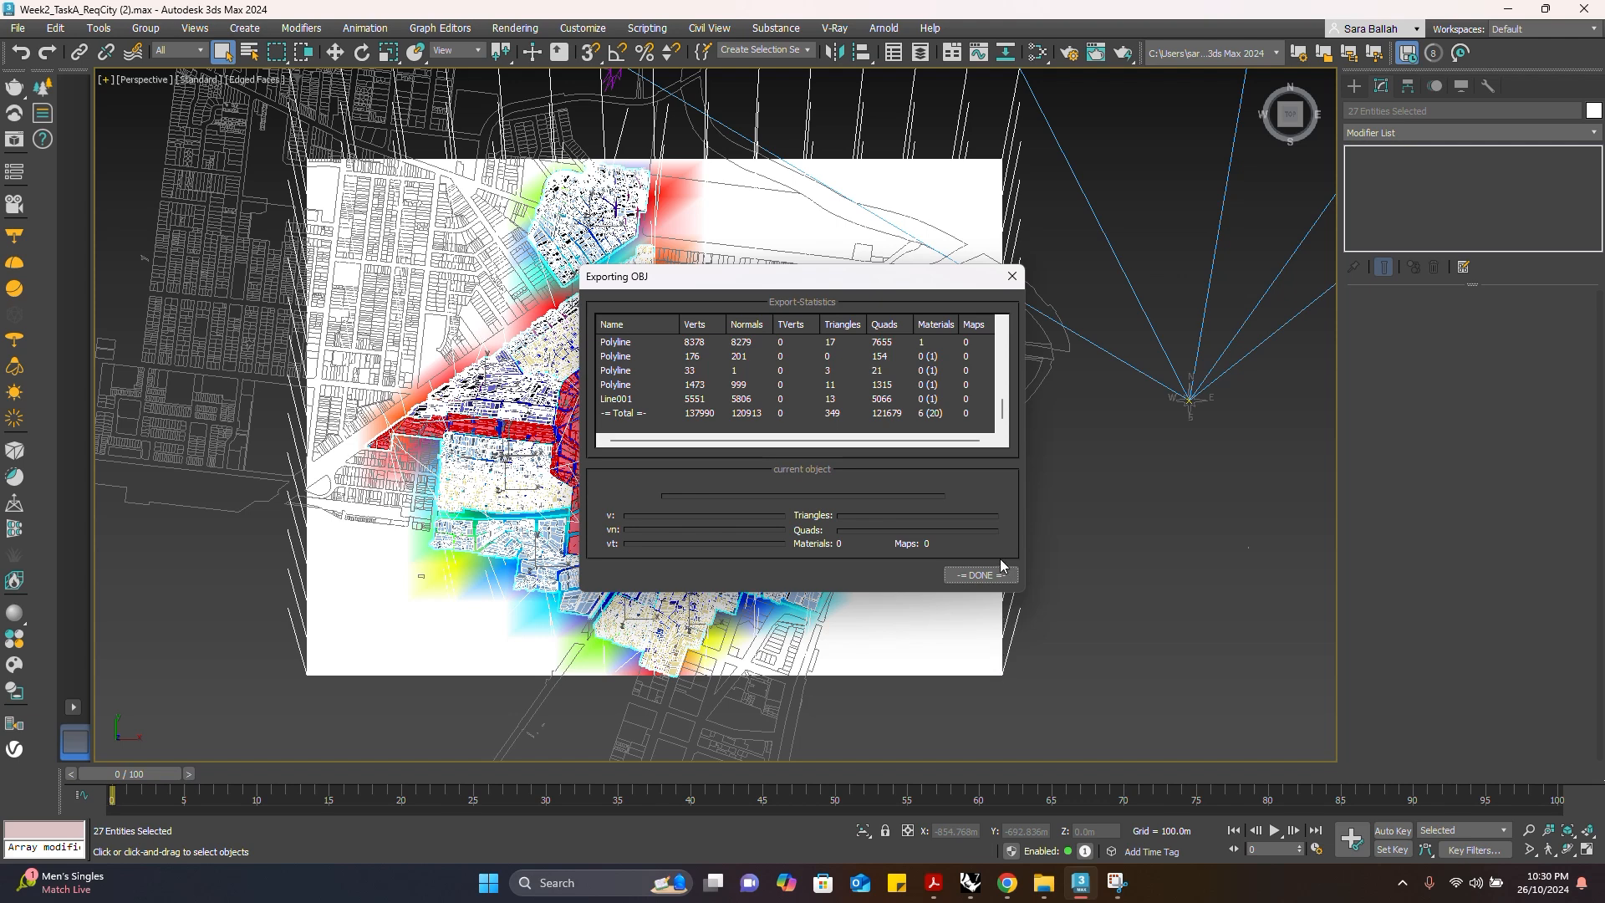
{"action": "left_click", "coordinate": [1002, 578]}
Switch to Rhino 7, import the "footscray parcel" OBJ from the exercises folder with the default import options, and maximize the Perspective viewport
{"action": "left_click", "coordinate": [970, 882]}
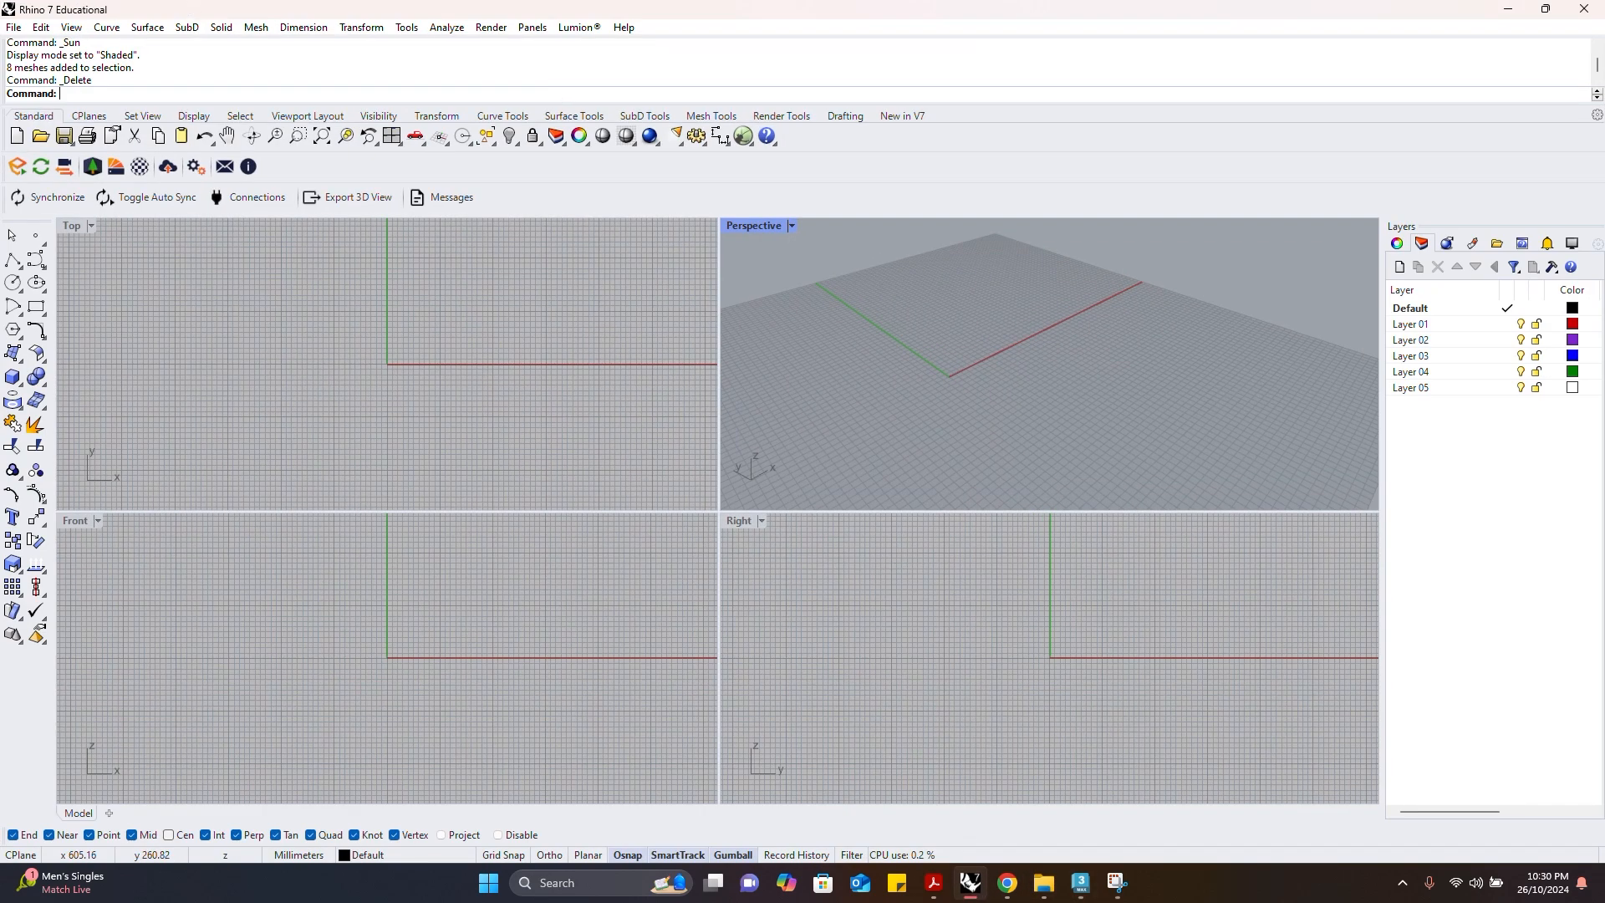
{"action": "left_click", "coordinate": [14, 28]}
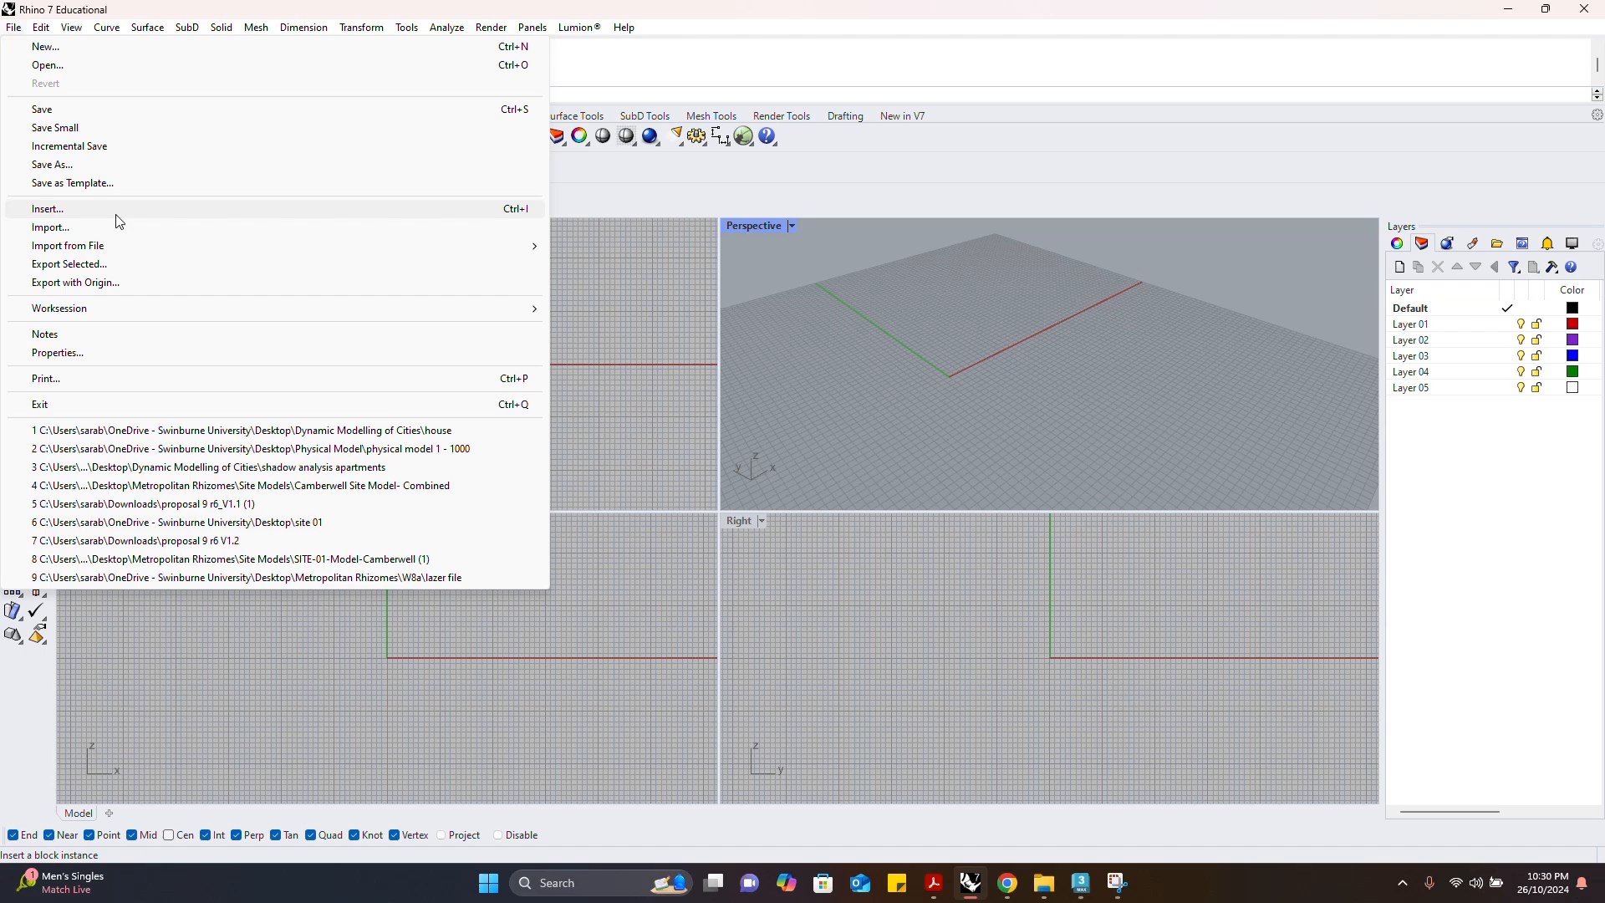
{"action": "left_click", "coordinate": [117, 227]}
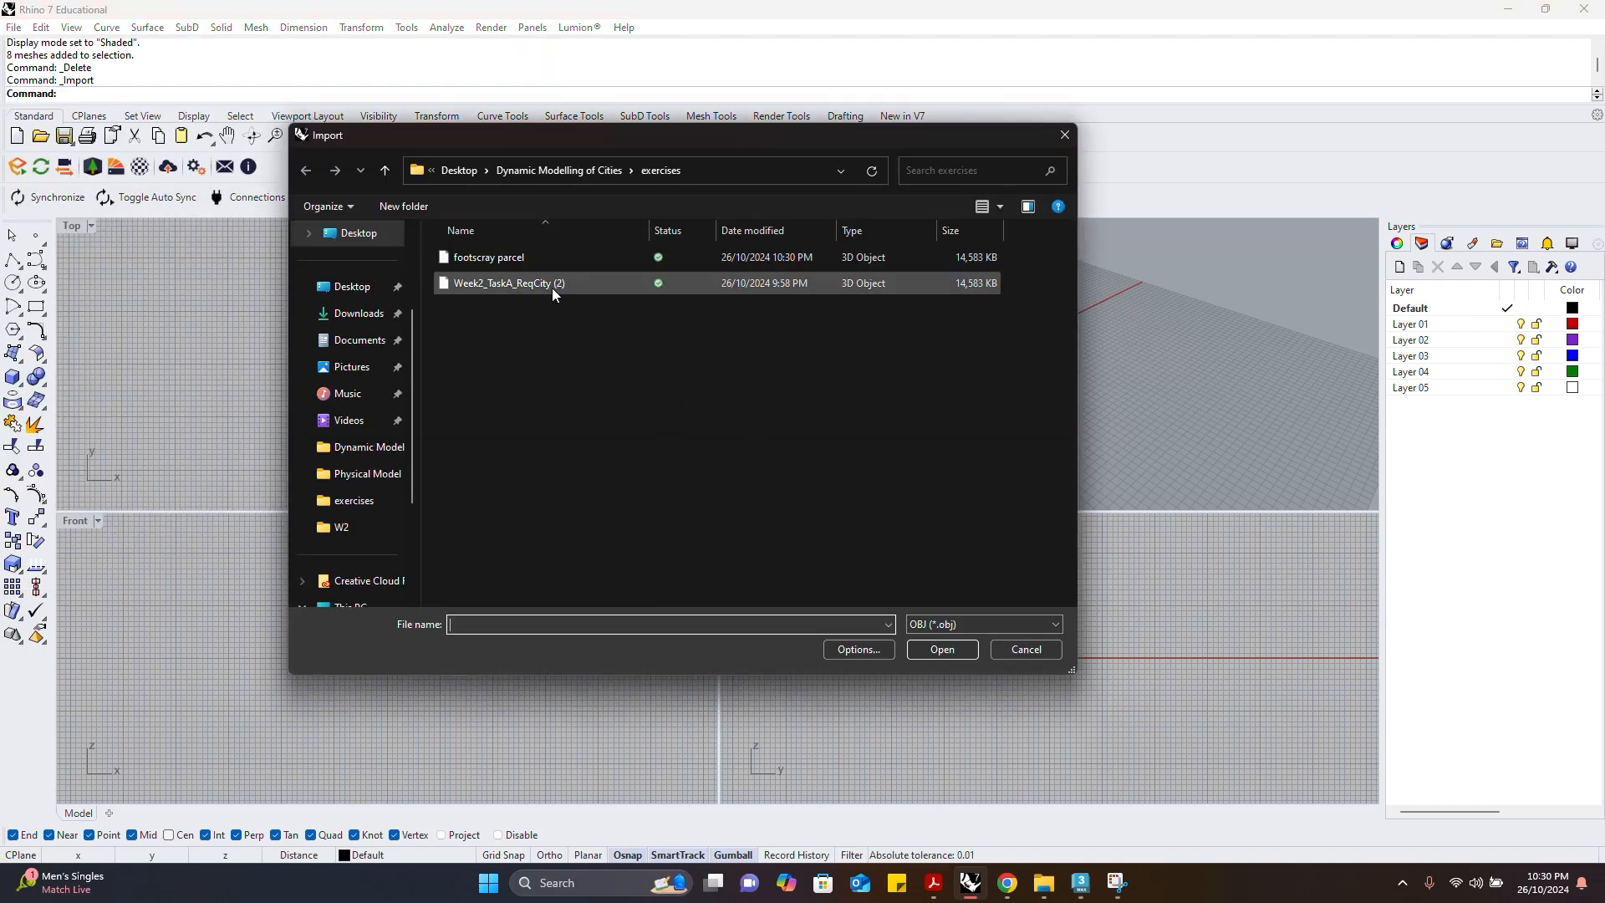
{"action": "double_click", "coordinate": [530, 256]}
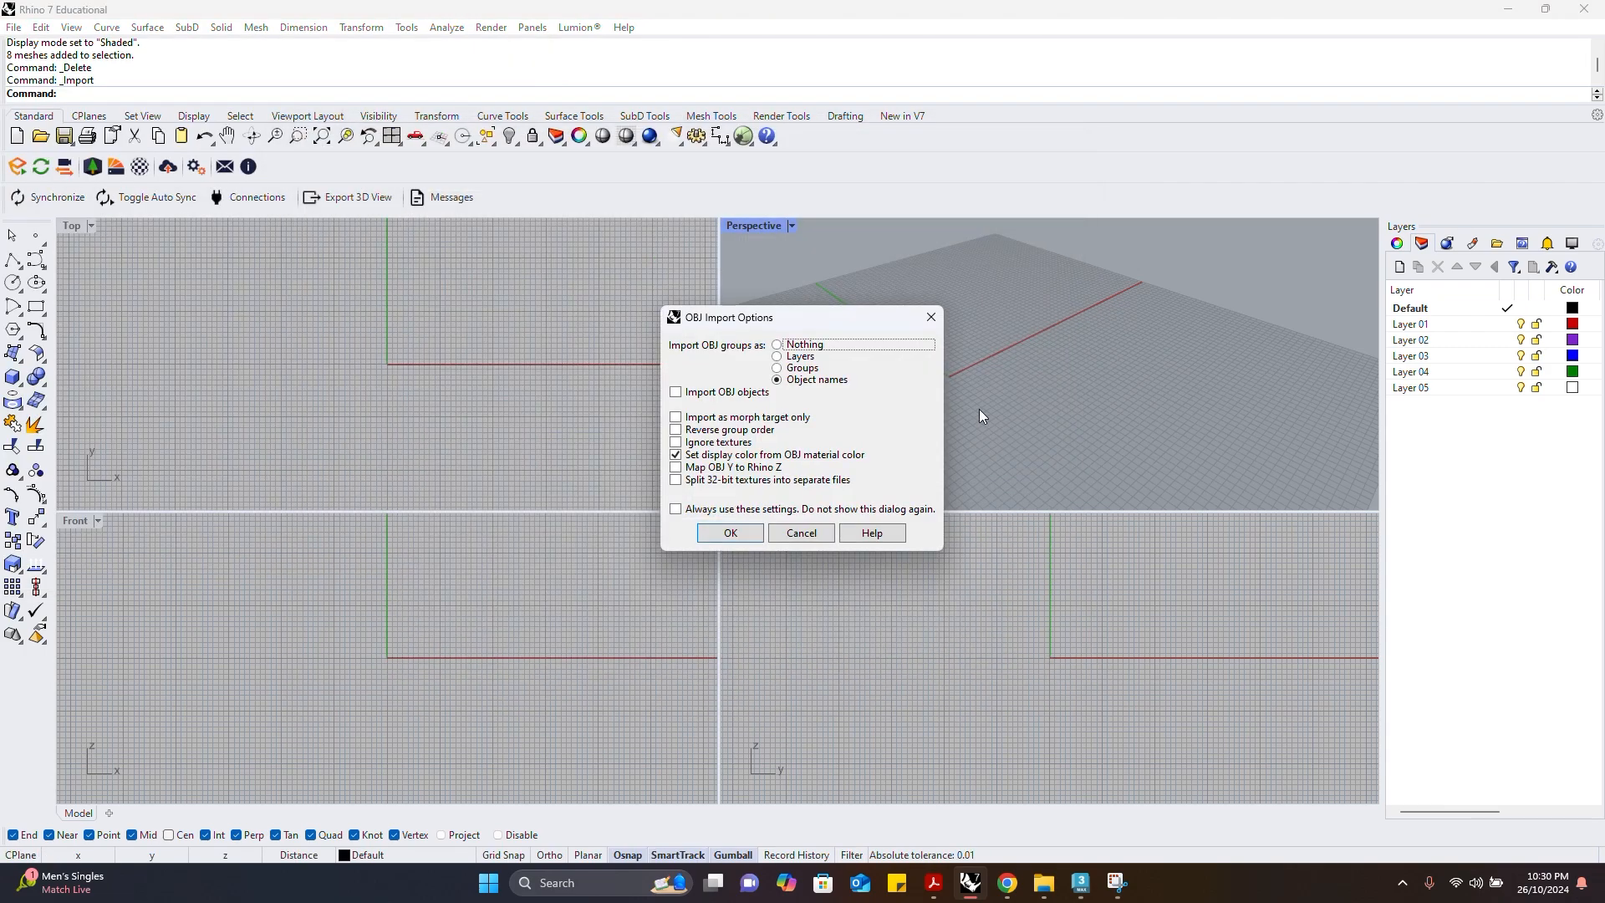
{"action": "left_click", "coordinate": [720, 536]}
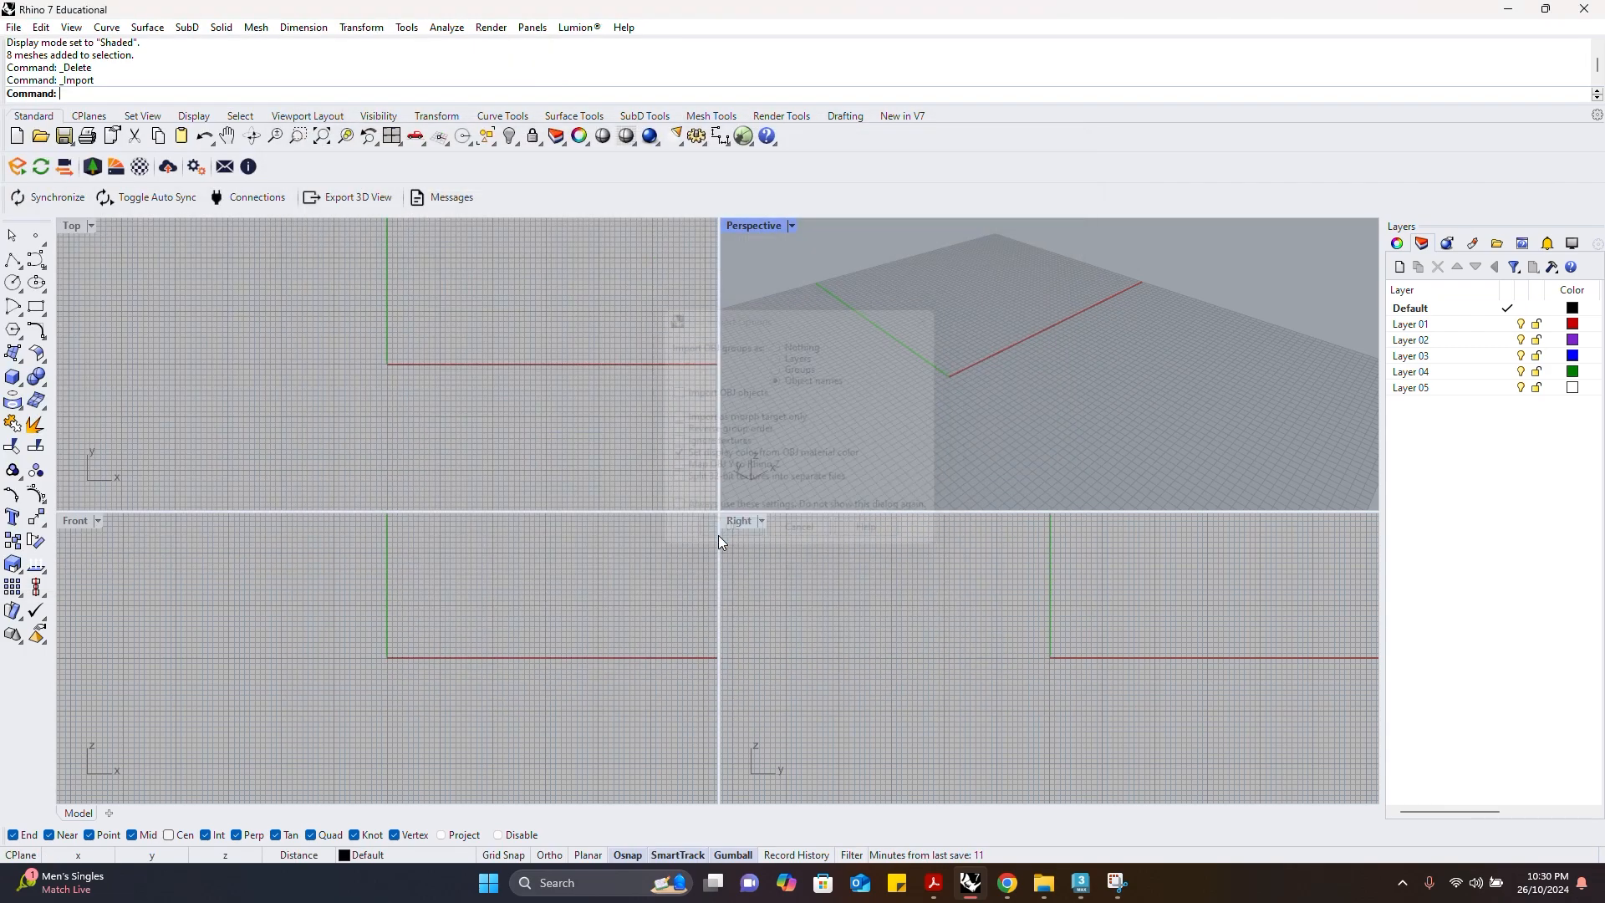
{"action": "double_click", "coordinate": [754, 228]}
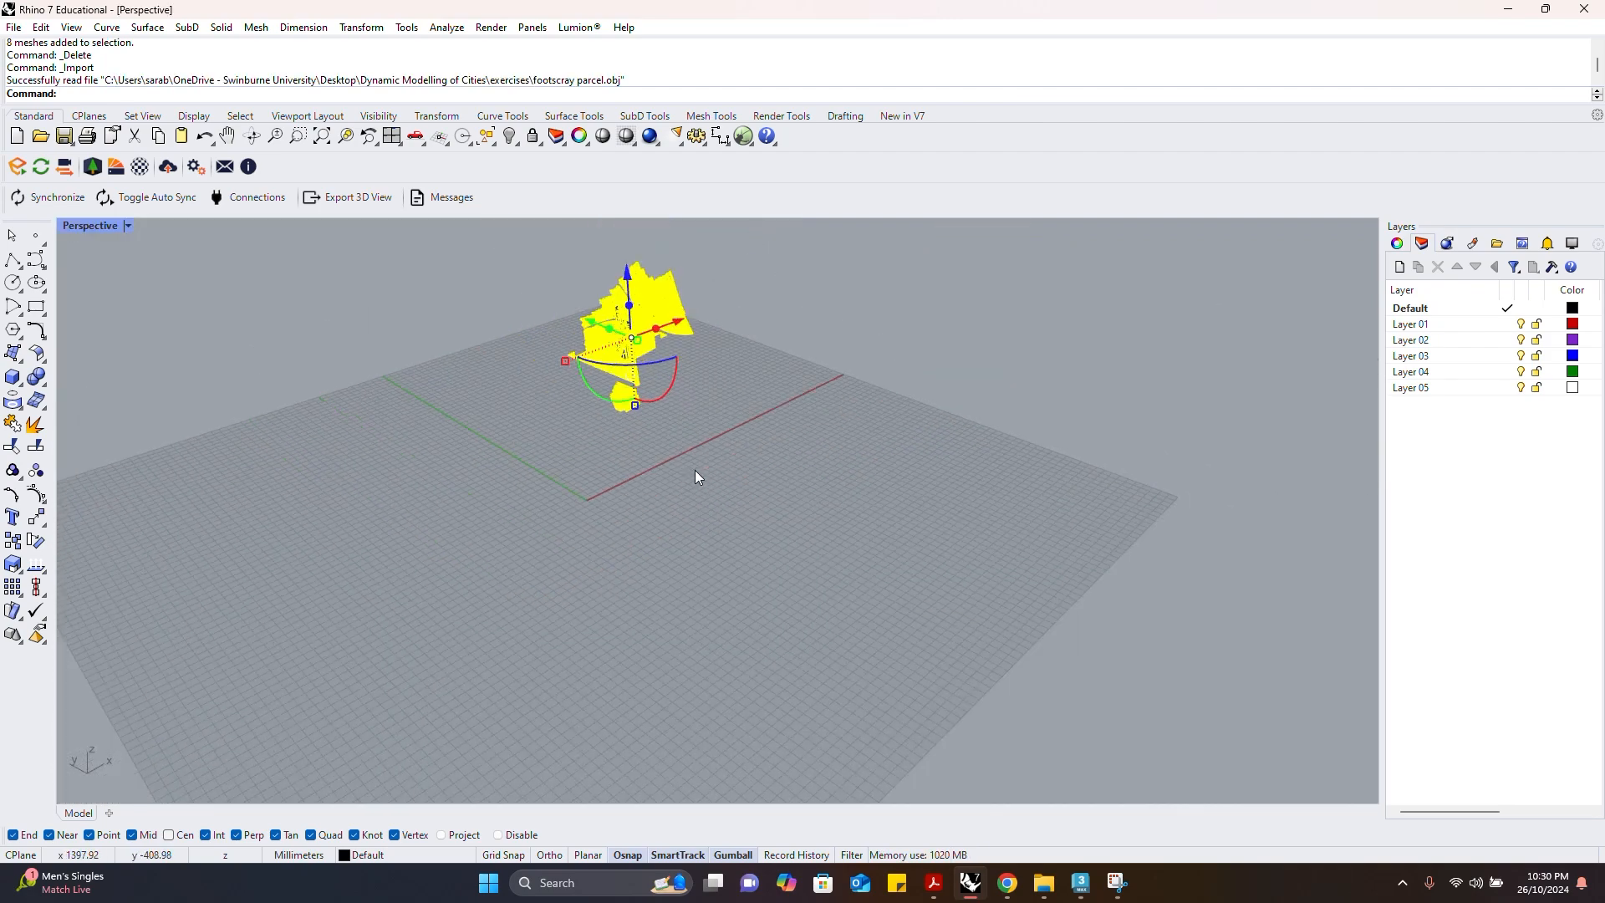
{"action": "scroll", "coordinate": [696, 477], "scroll_direction": "up", "scroll_amount": 2}
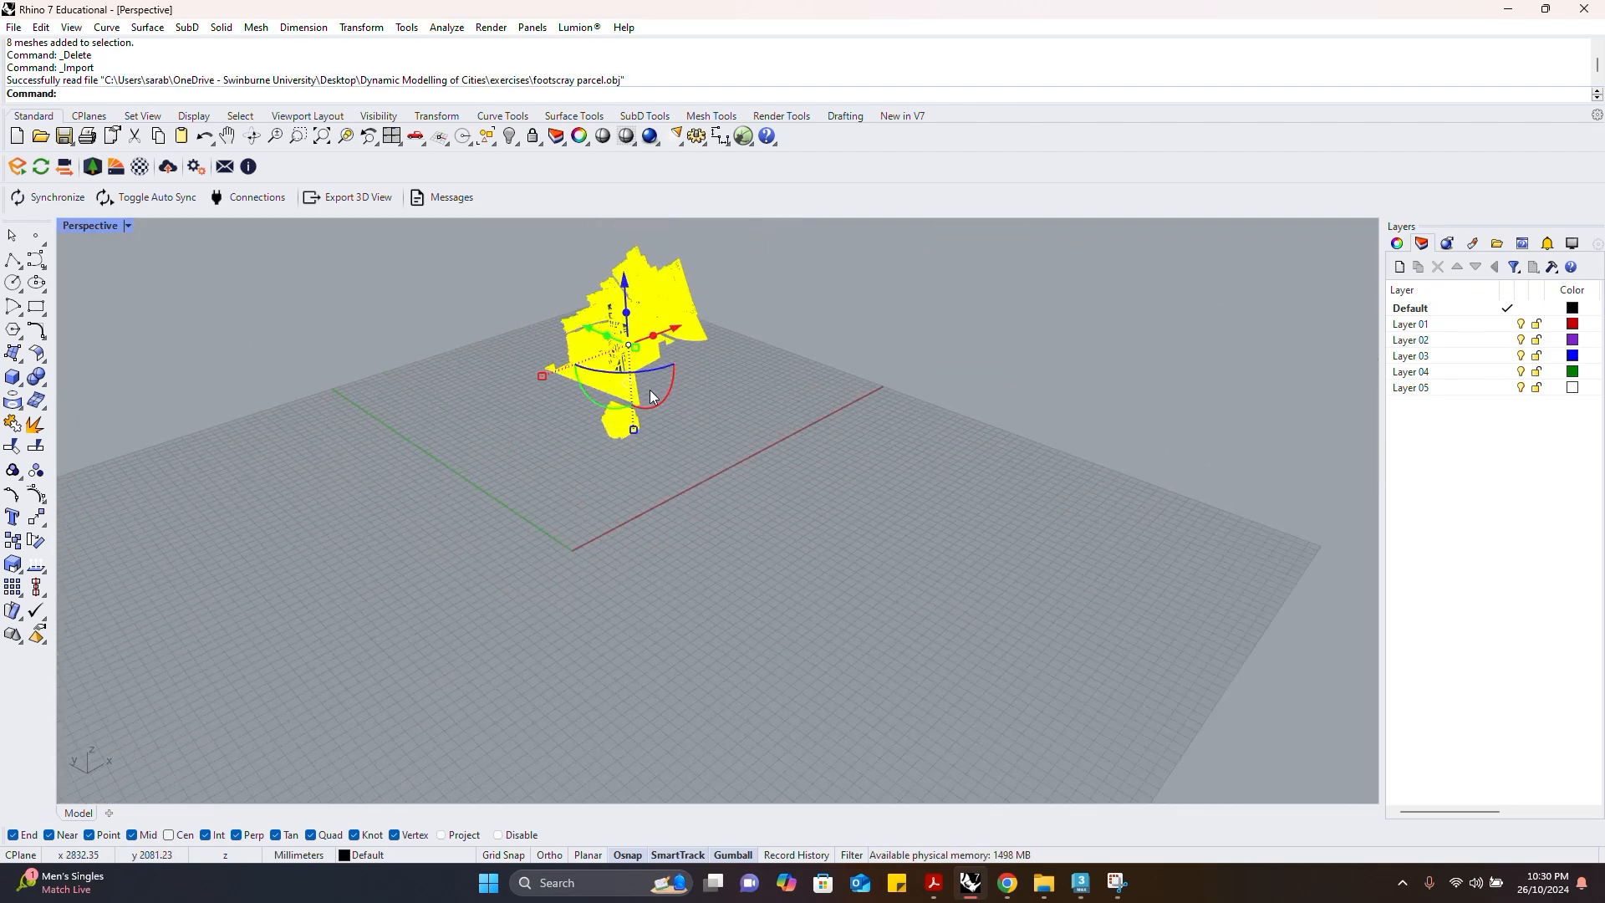
Select all the imported city meshes and rotate them about the X axis so the model lies flat
{"action": "left_click", "coordinate": [699, 484]}
{"action": "right_click_drag", "start_coordinate": [699, 484], "coordinate": [739, 525]}
{"action": "left_click_drag", "start_coordinate": [741, 527], "coordinate": [488, 228]}
{"action": "right_click_drag", "start_coordinate": [635, 393], "coordinate": [727, 449]}
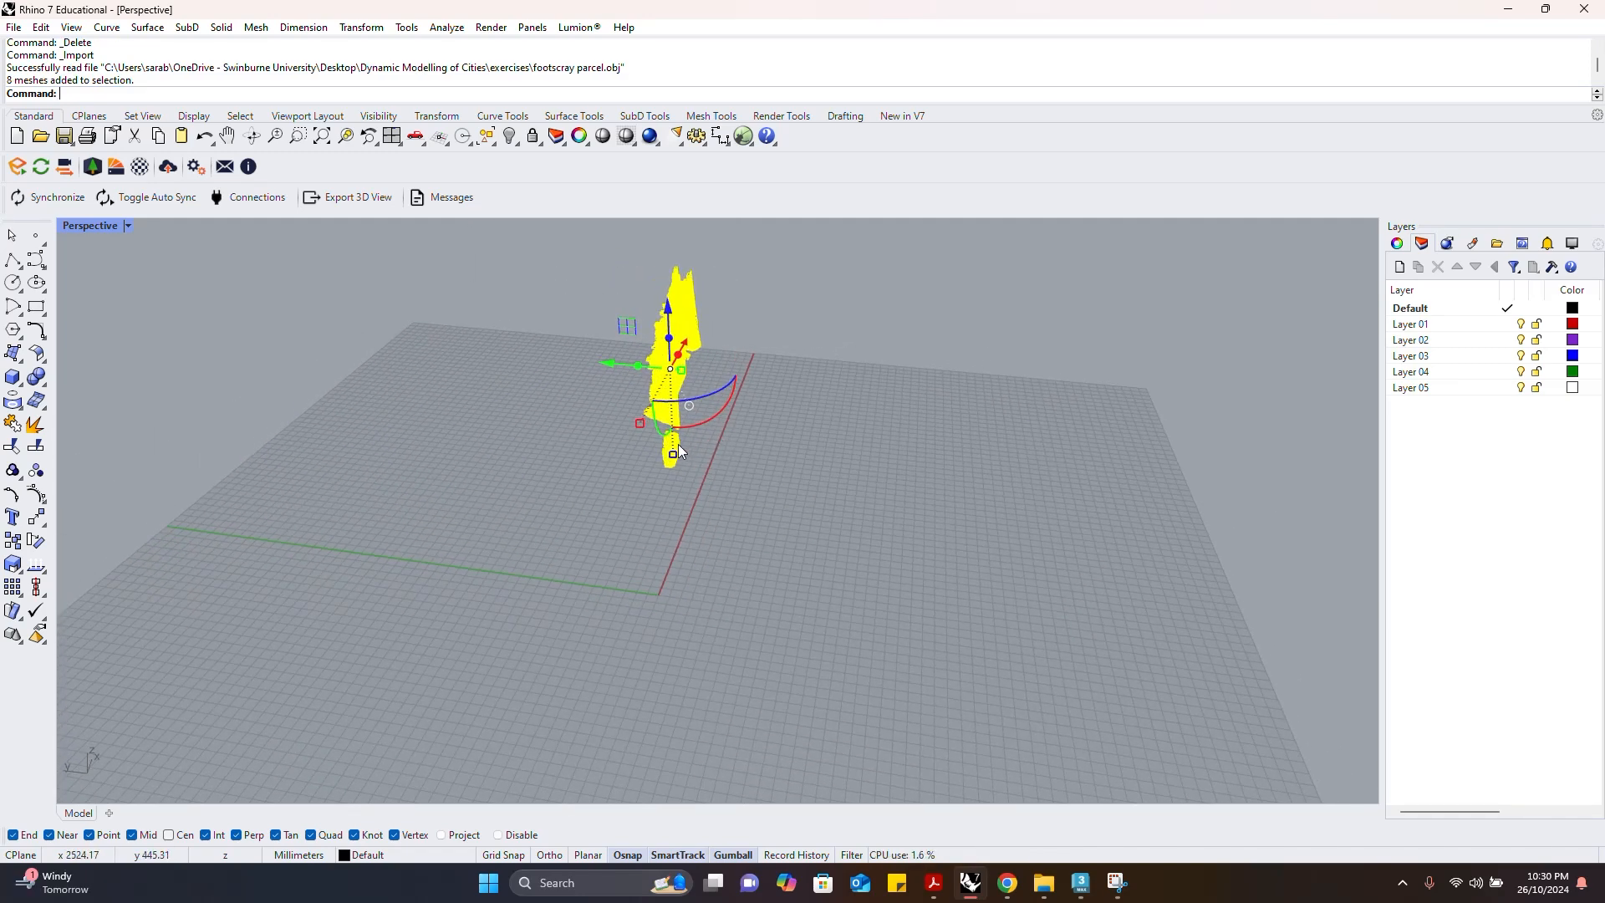
{"action": "left_click_drag", "start_coordinate": [673, 431], "coordinate": [724, 378]}
Flip the city meshes about the X axis so the buildings point upward, and reposition the model on the construction plane
{"action": "left_click", "coordinate": [578, 535]}
{"action": "right_click_drag", "start_coordinate": [578, 535], "coordinate": [455, 214]}
{"action": "left_click", "coordinate": [605, 427]}
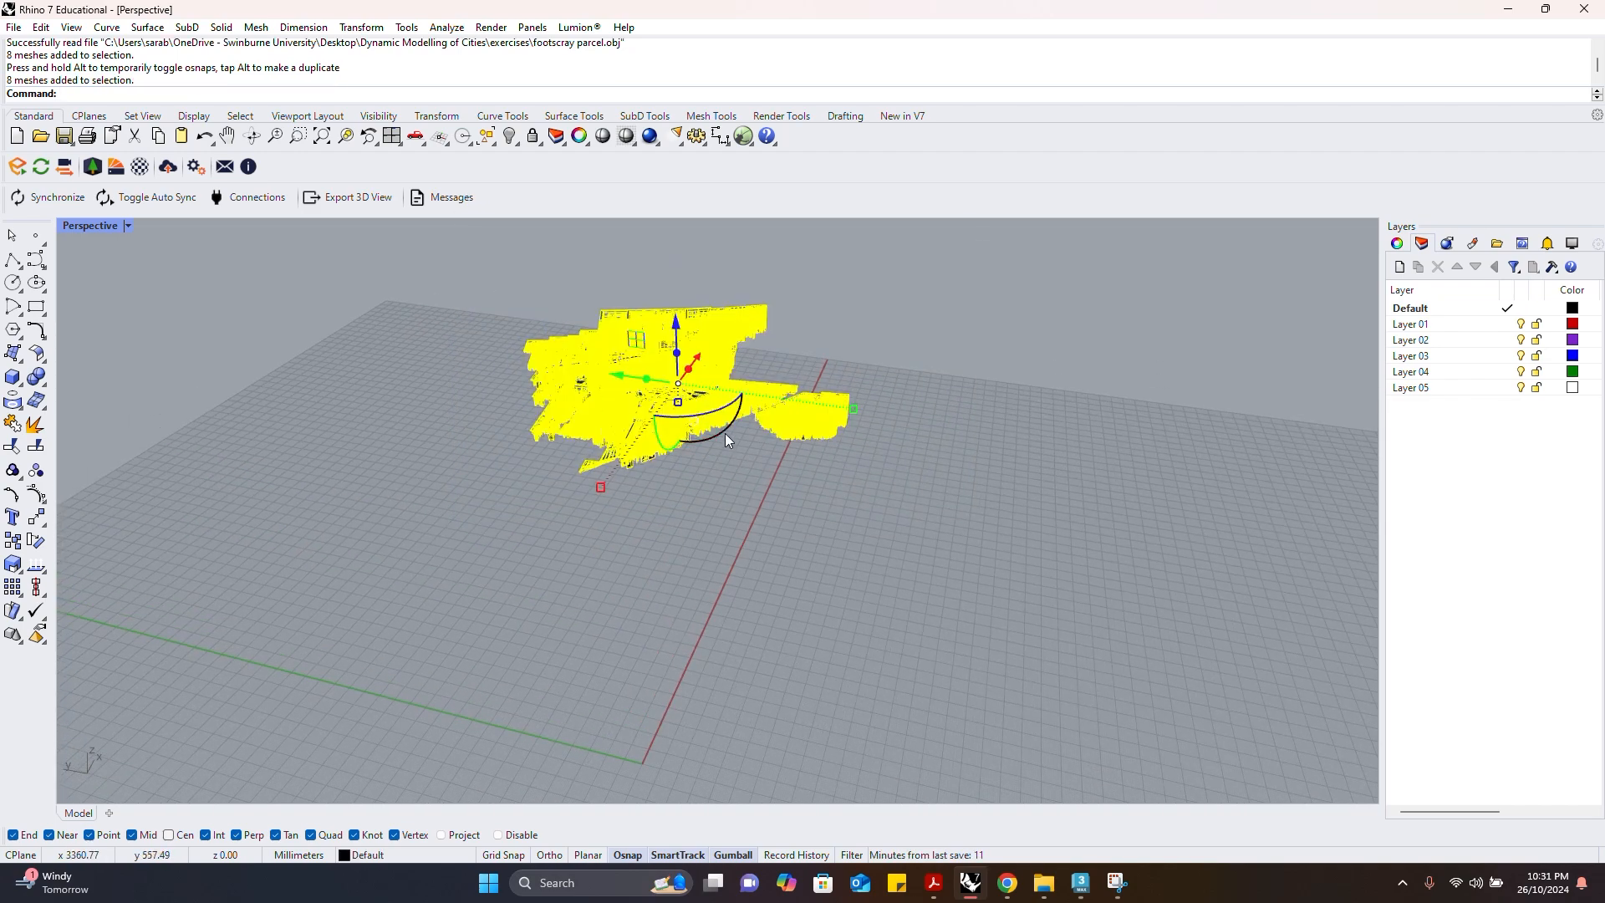
{"action": "left_click_drag", "start_coordinate": [726, 438], "coordinate": [704, 475]}
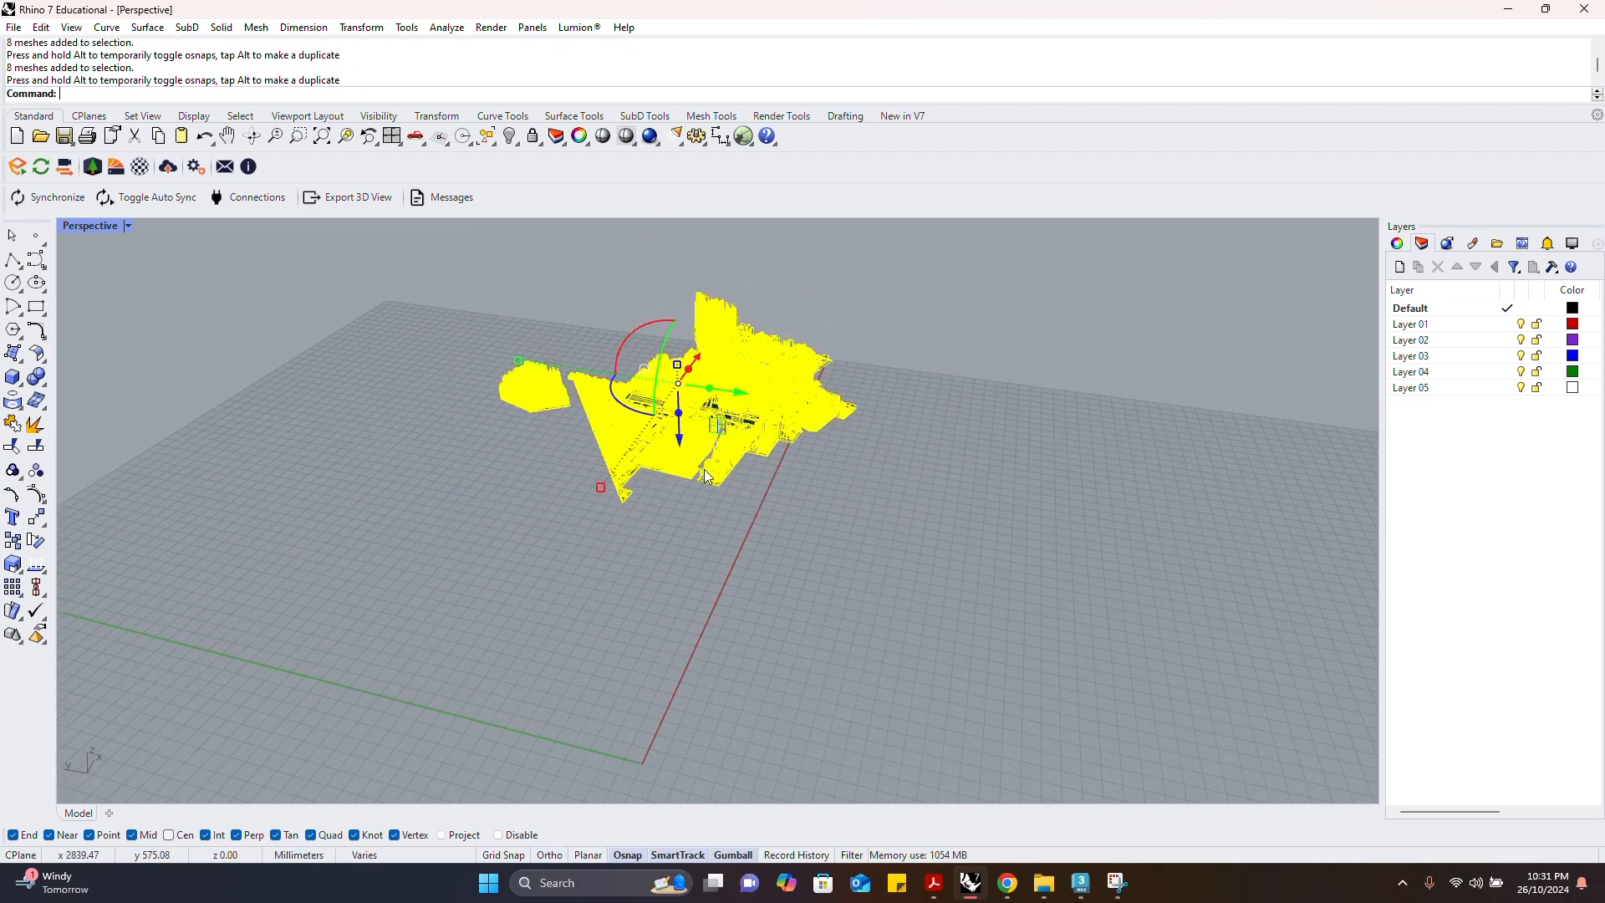
{"action": "right_click_drag", "start_coordinate": [704, 528], "coordinate": [699, 470]}
{"action": "left_click_drag", "start_coordinate": [675, 374], "coordinate": [689, 638]}
{"action": "left_click", "coordinate": [860, 607]}
{"action": "right_click_drag", "start_coordinate": [841, 668], "coordinate": [757, 541]}
{"action": "scroll", "coordinate": [749, 359], "scroll_direction": "down", "scroll_amount": 3}
Set the Perspective viewport to Rendered display mode and open the Sun settings
{"action": "left_click", "coordinate": [127, 226]}
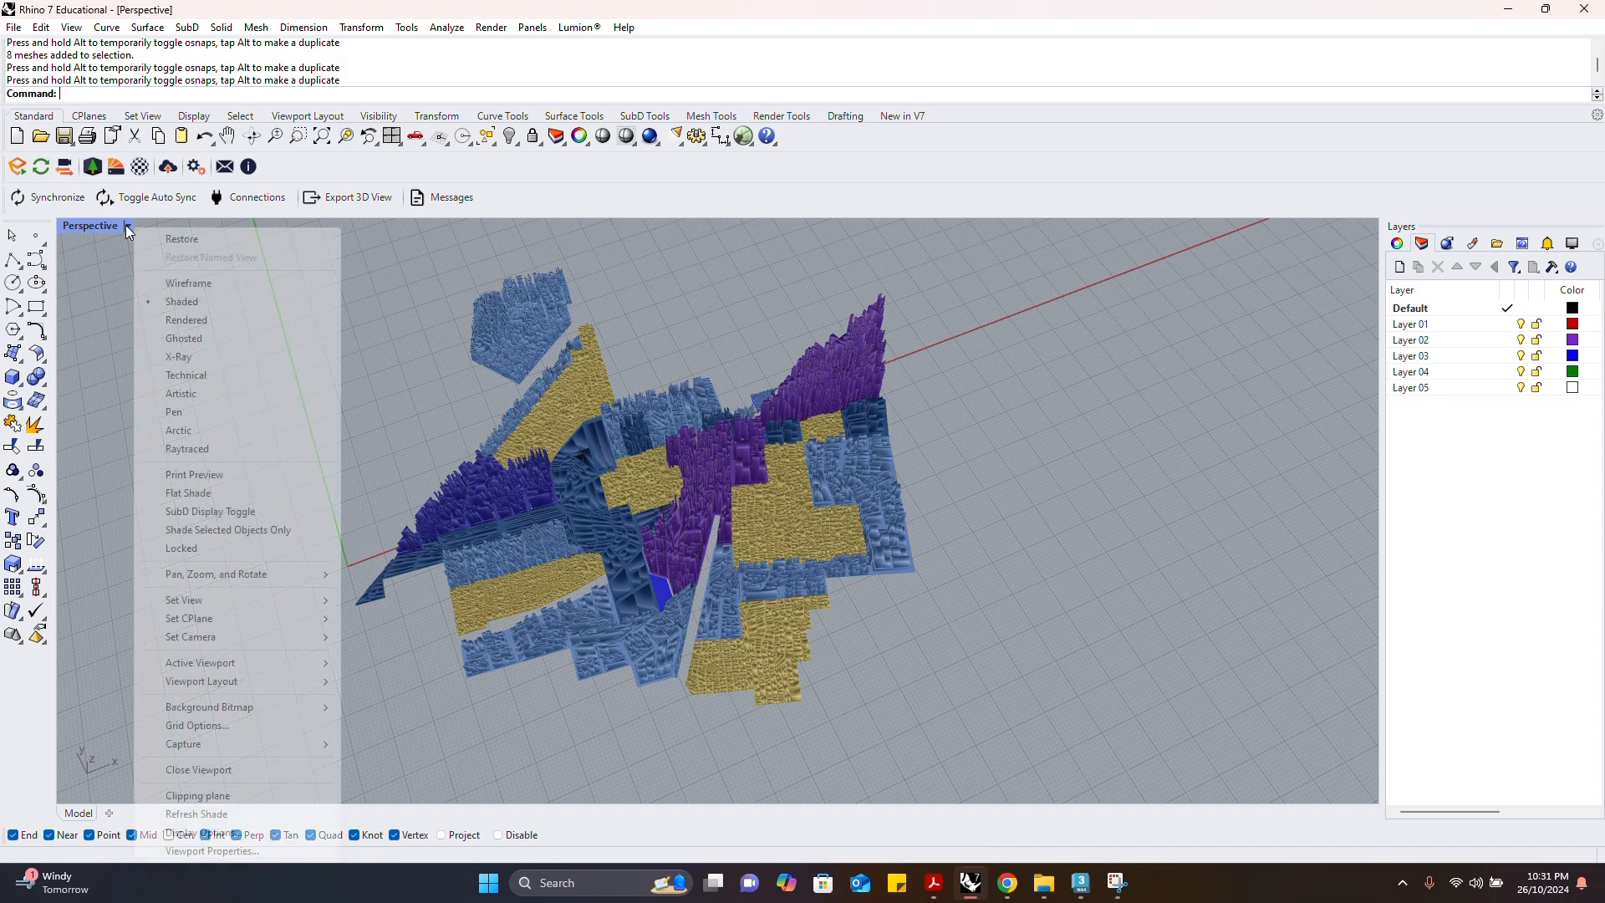
{"action": "left_click", "coordinate": [182, 322]}
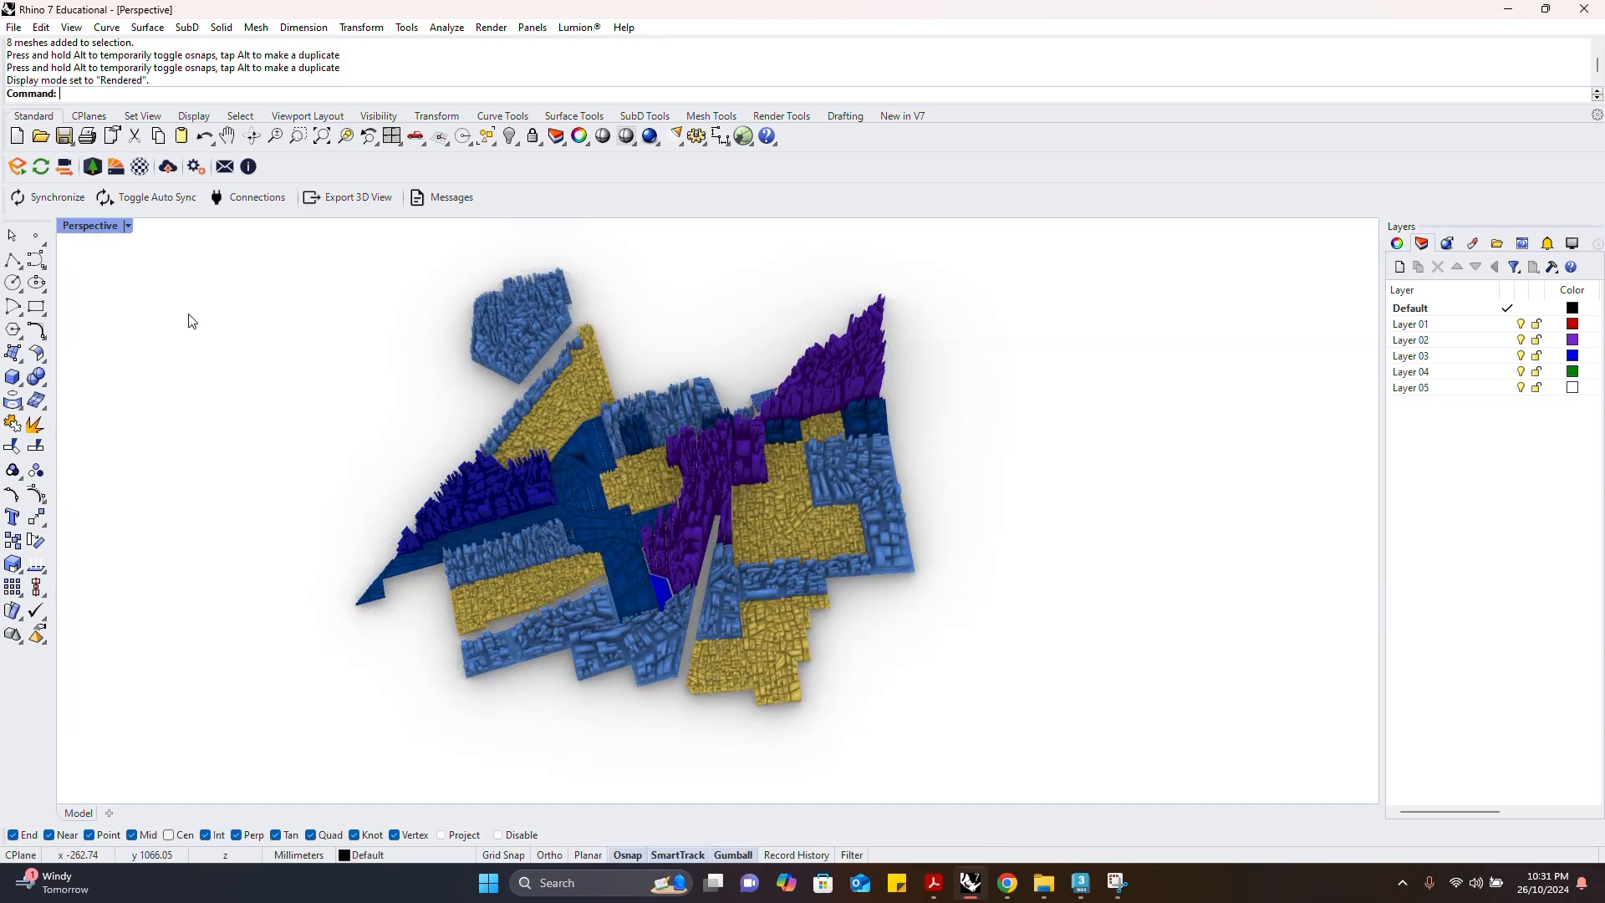
{"action": "scroll", "coordinate": [555, 418], "scroll_direction": "down", "scroll_amount": 2}
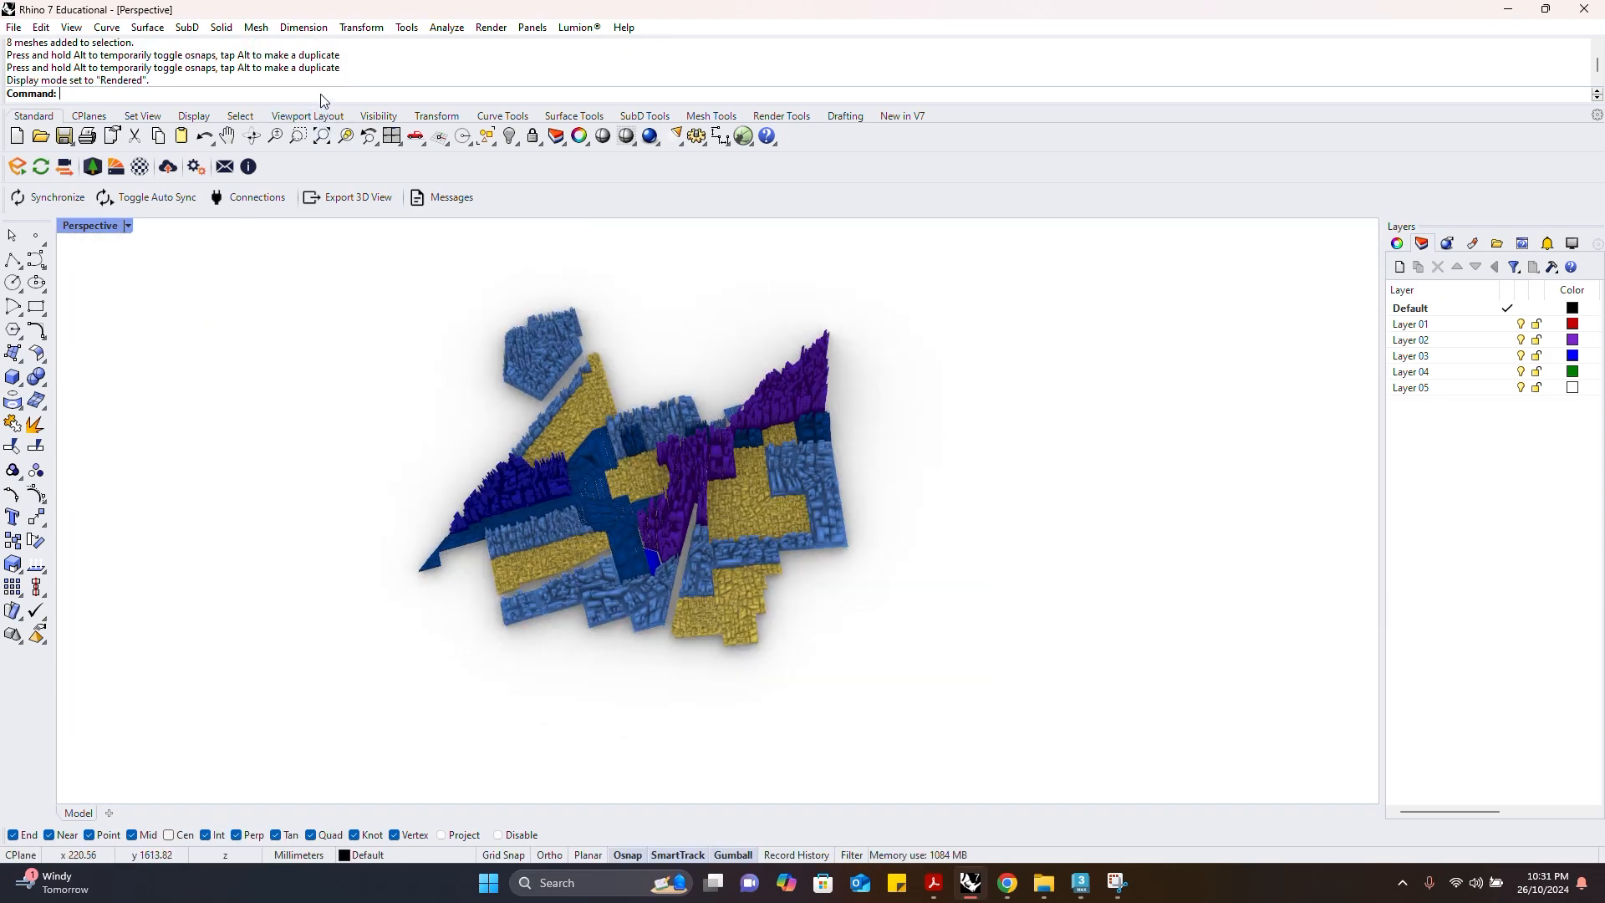
{"action": "type", "text": "n"}
{"action": "key", "text": "Return"}
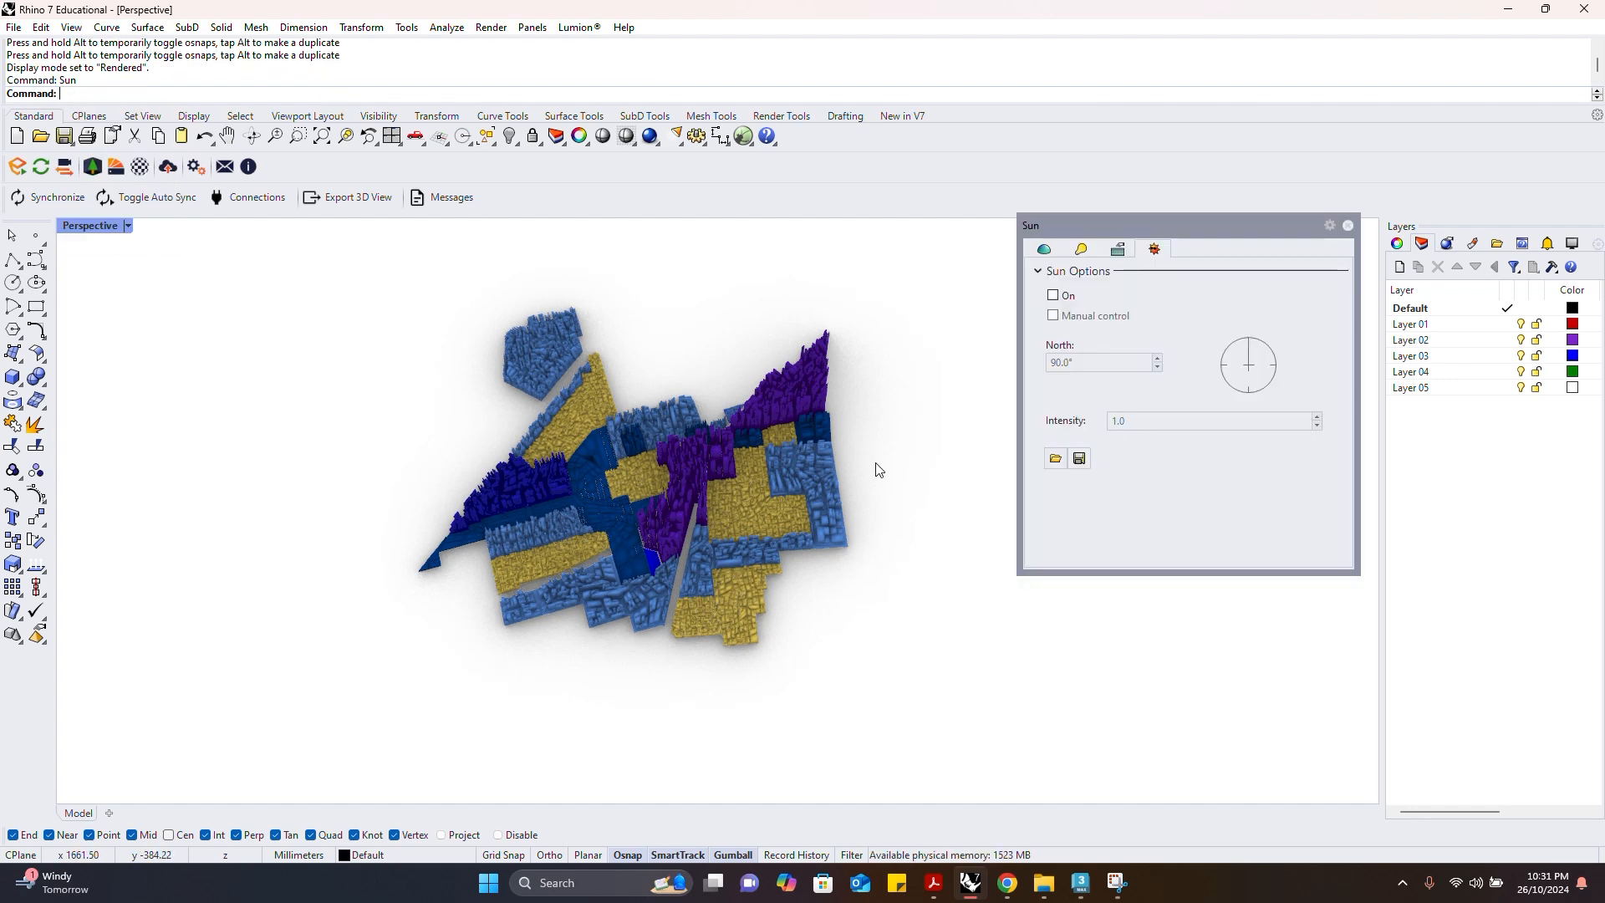
{"action": "scroll", "coordinate": [715, 507], "scroll_direction": "up", "scroll_amount": 2}
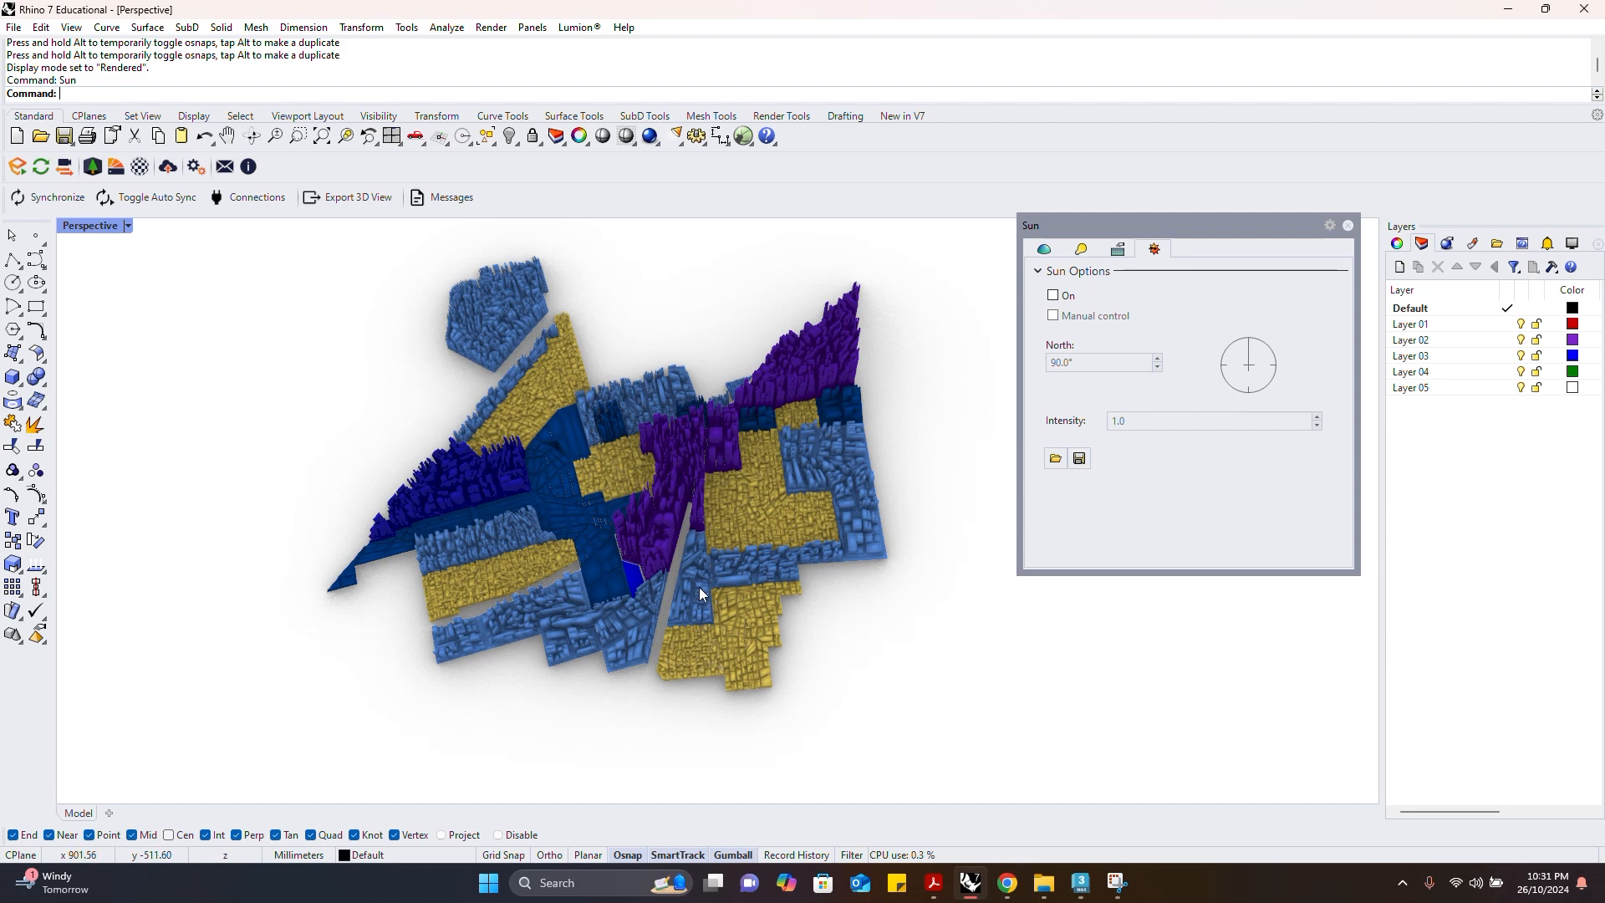
Turn on the sun and review its date, time and location settings
{"action": "left_click", "coordinate": [127, 226]}
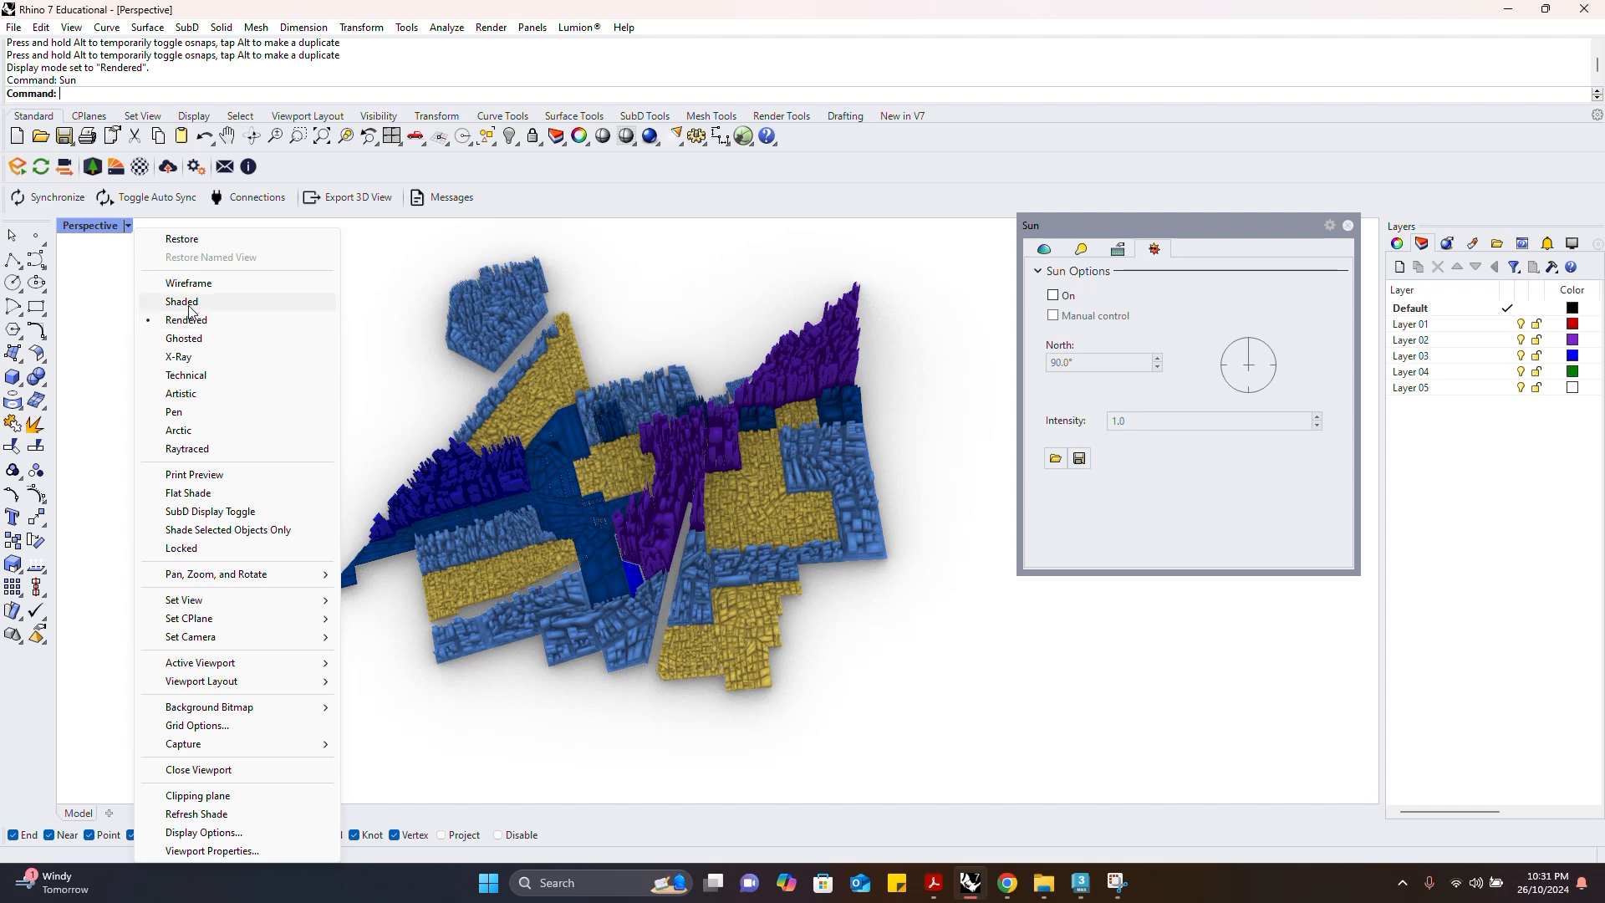
{"action": "left_click", "coordinate": [374, 385]}
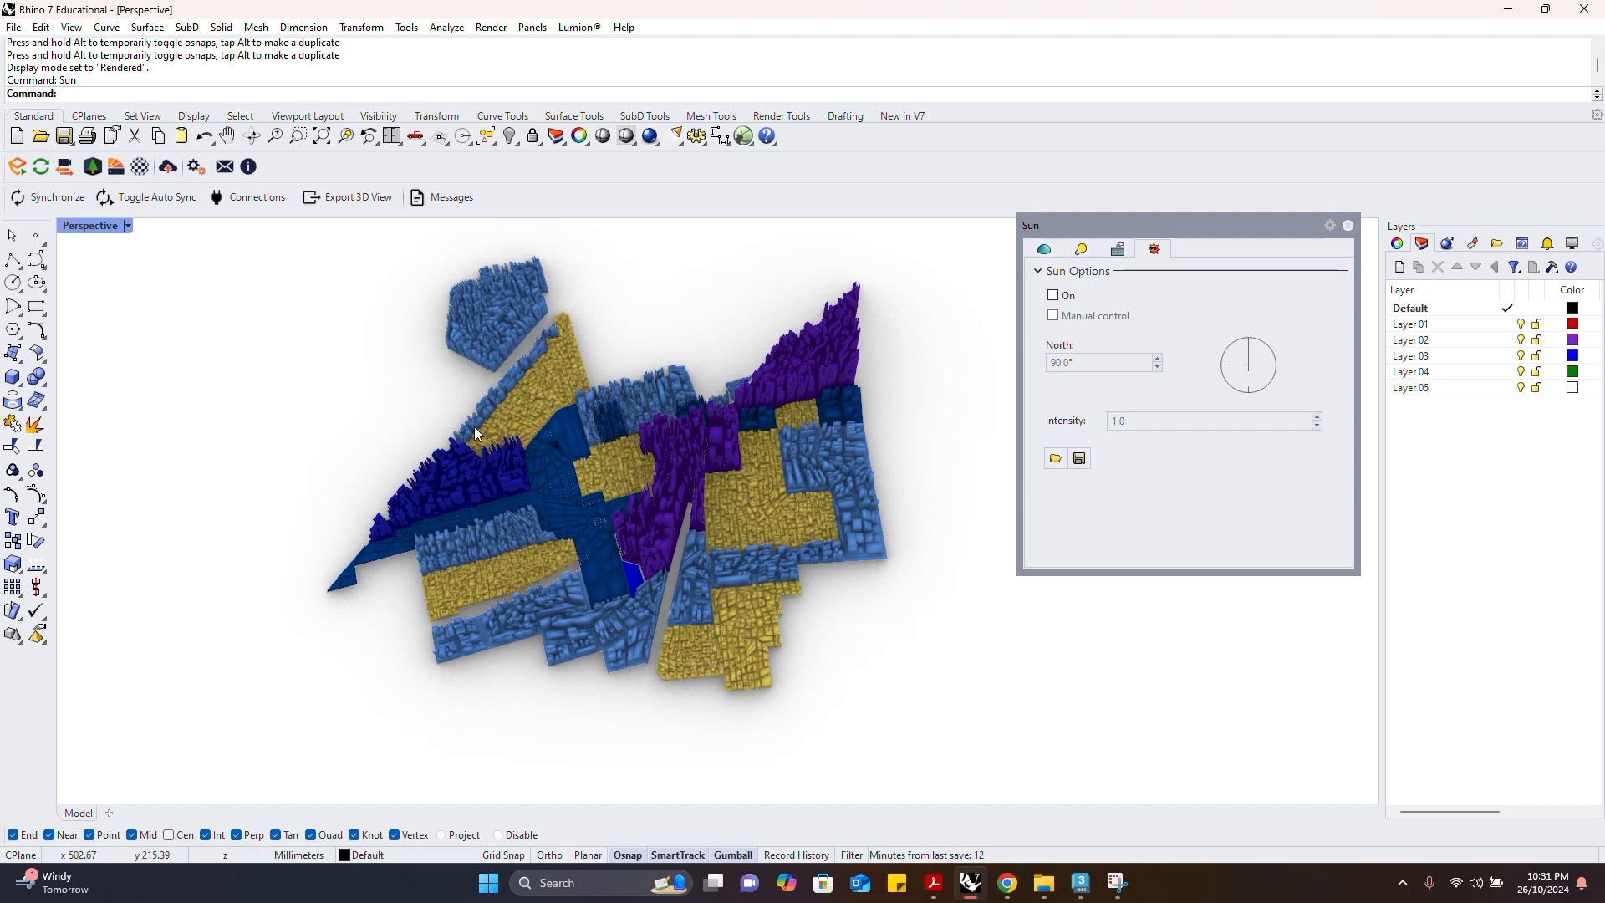
{"action": "left_click", "coordinate": [1053, 296]}
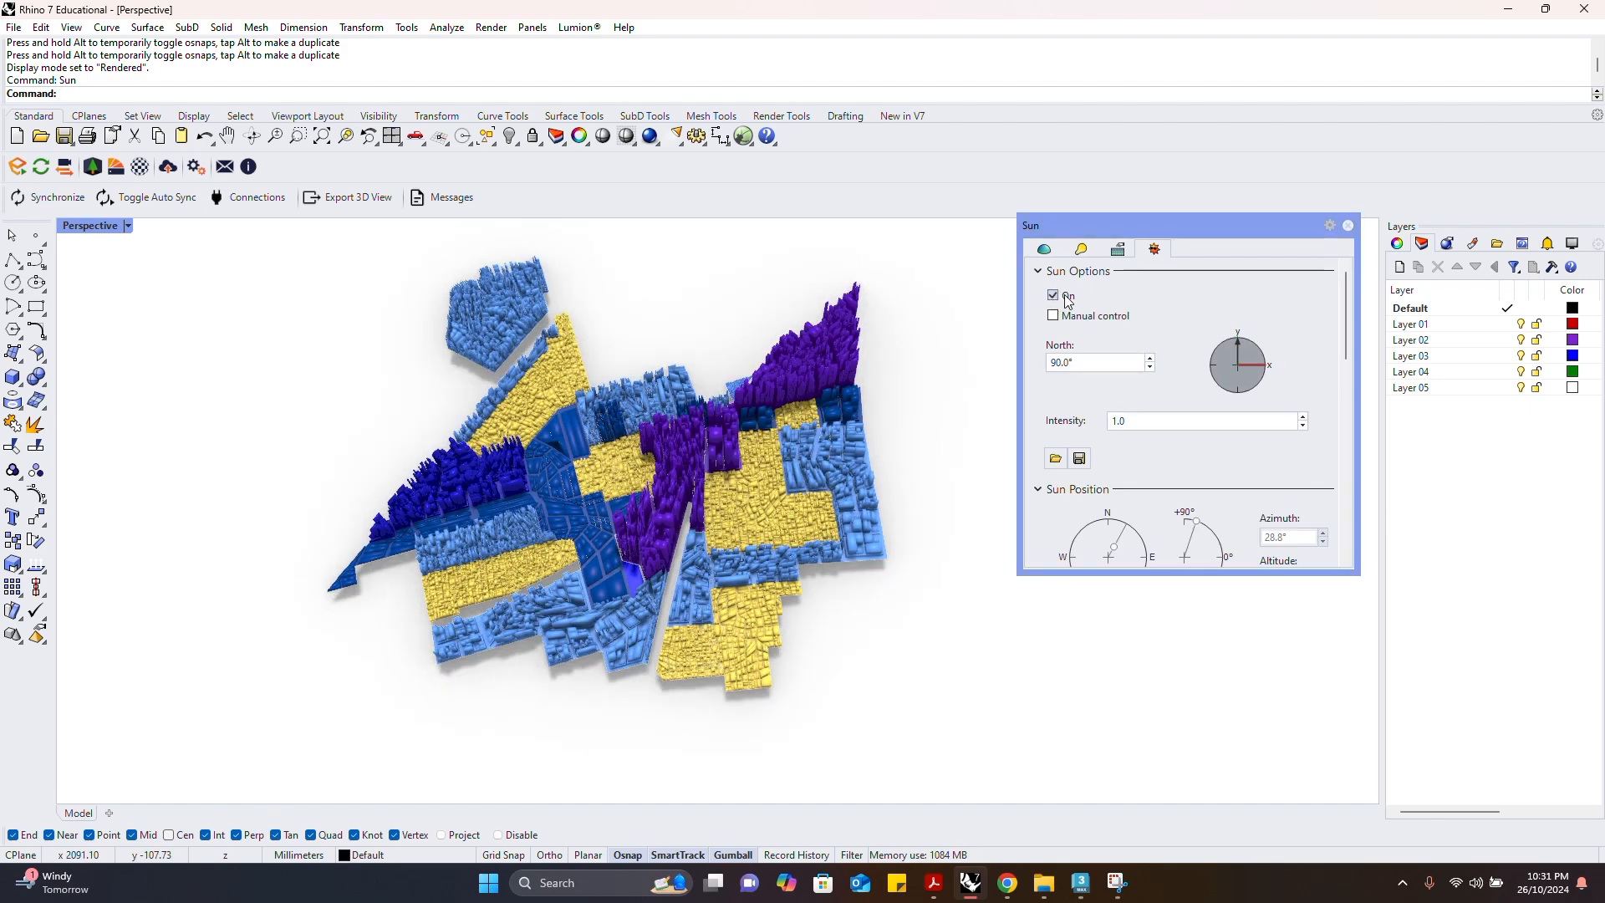
{"action": "scroll", "coordinate": [1132, 415], "scroll_direction": "down", "scroll_amount": 10}
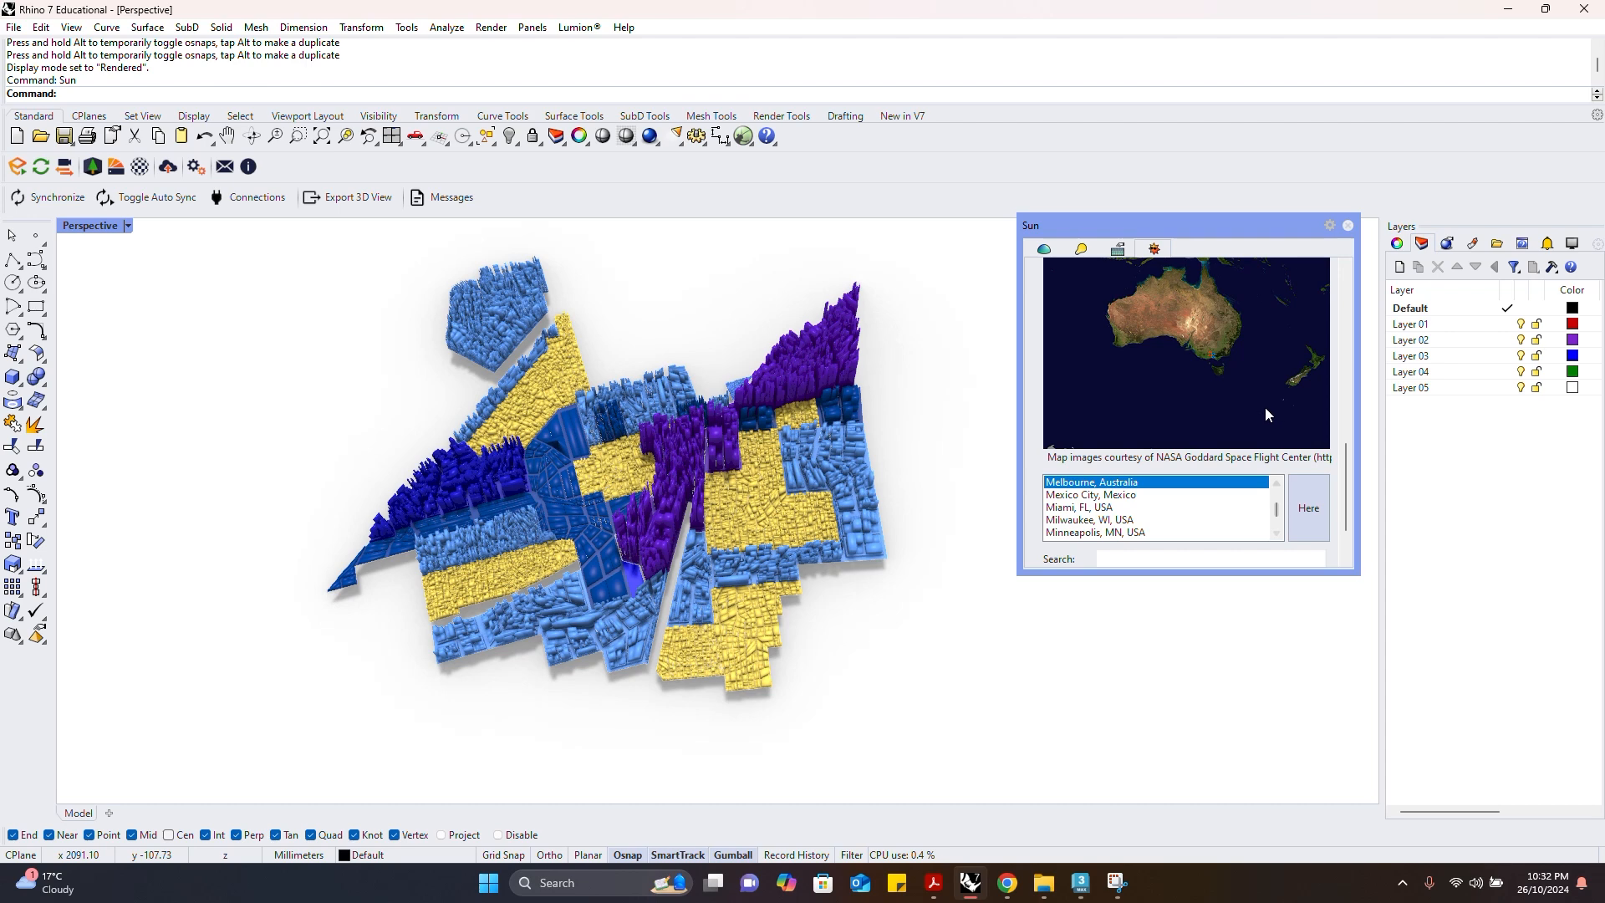
{"action": "scroll", "coordinate": [1244, 416], "scroll_direction": "up", "scroll_amount": 6}
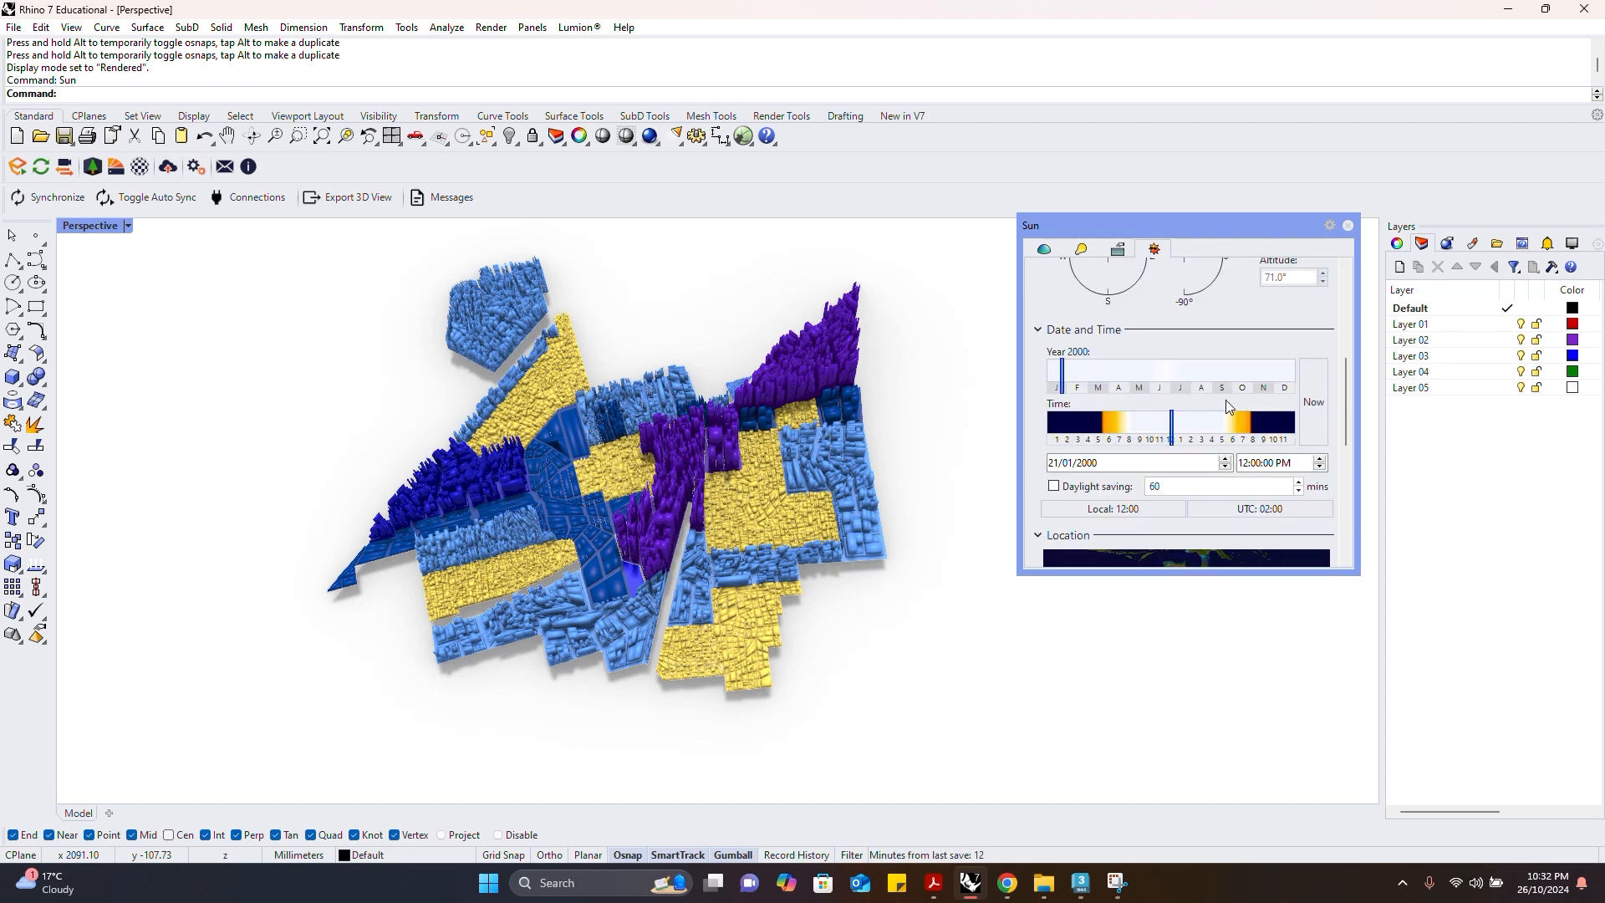
Check the Sun and Skylight entries in the Lights list, switching the sun off and on again
{"action": "left_click", "coordinate": [1081, 249]}
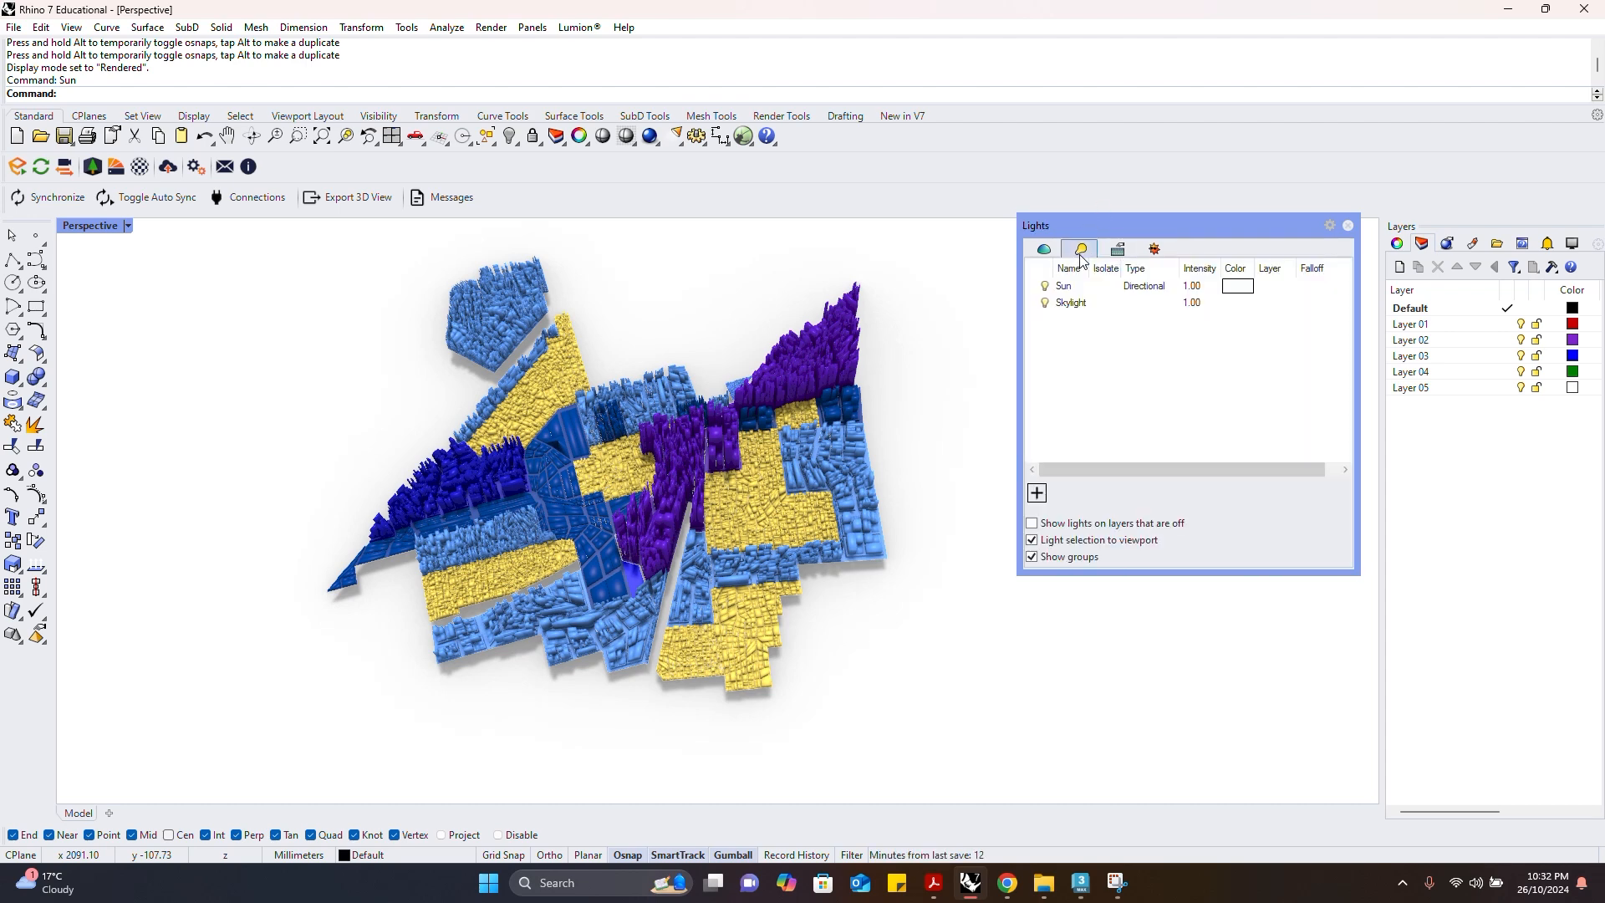
{"action": "double_click", "coordinate": [1050, 290]}
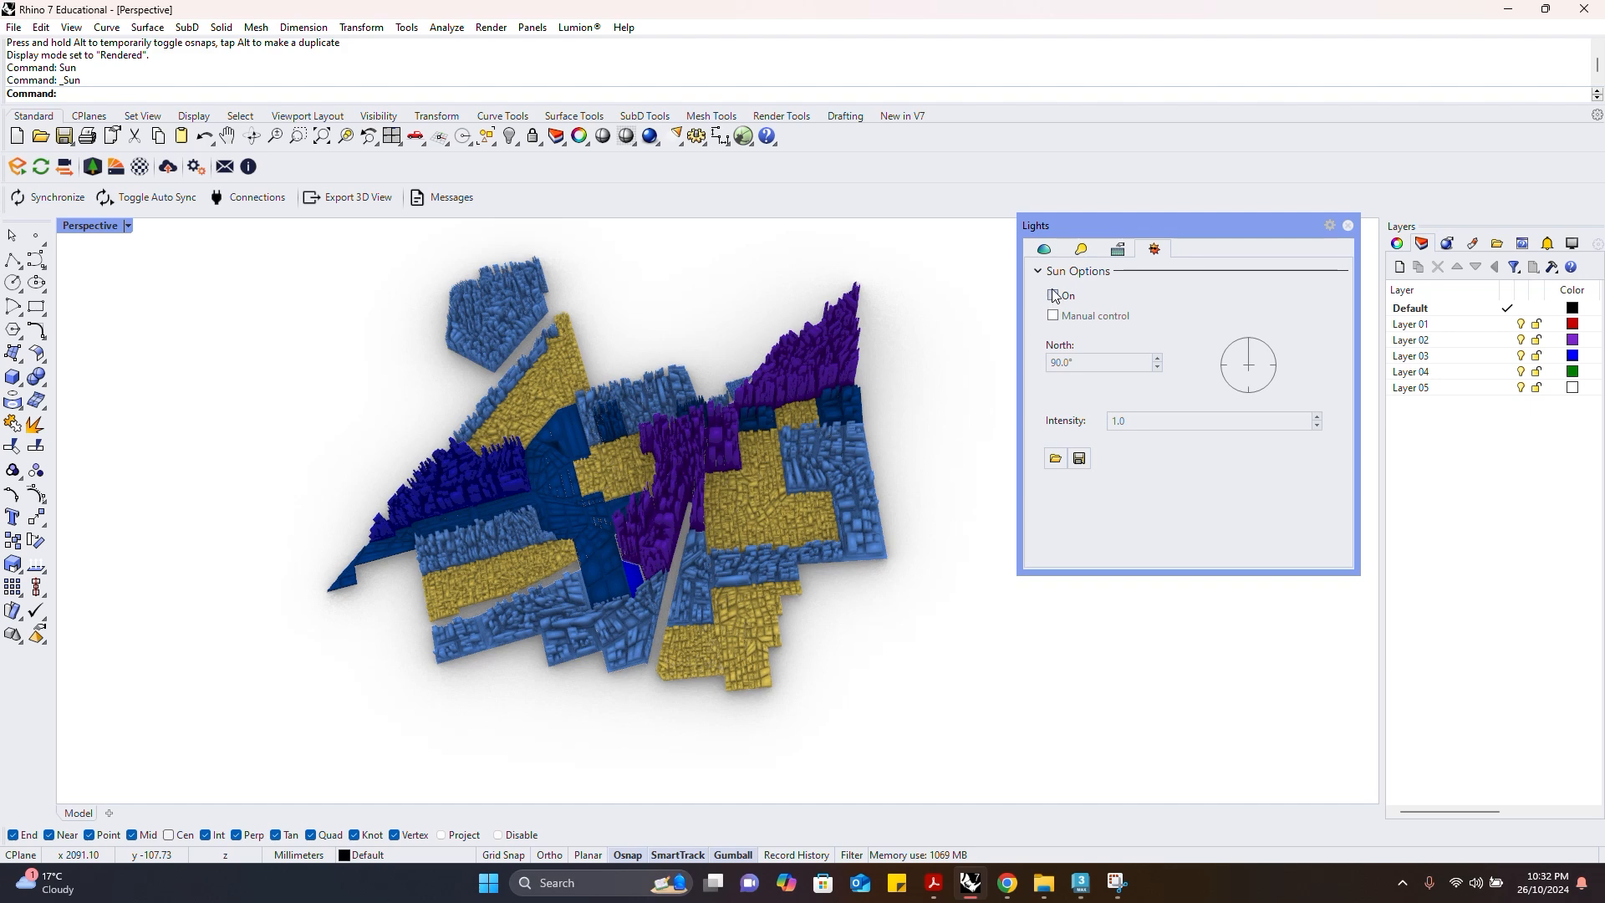
{"action": "left_click", "coordinate": [1053, 295]}
{"action": "left_click", "coordinate": [1081, 250]}
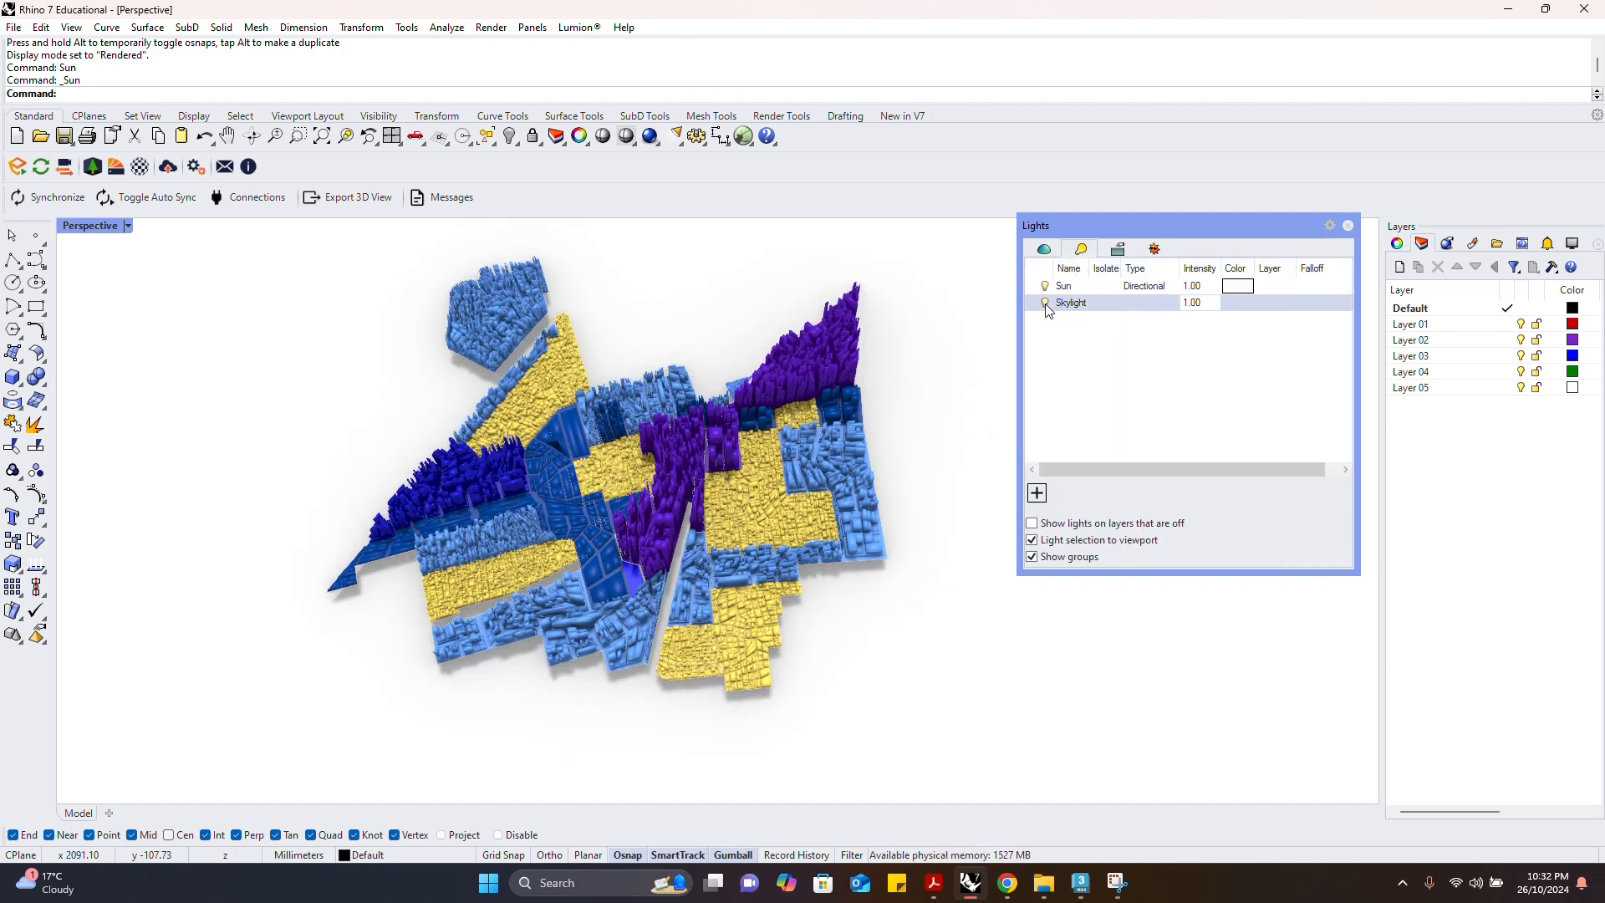
{"action": "left_click", "coordinate": [1117, 249]}
{"action": "left_click", "coordinate": [1154, 249]}
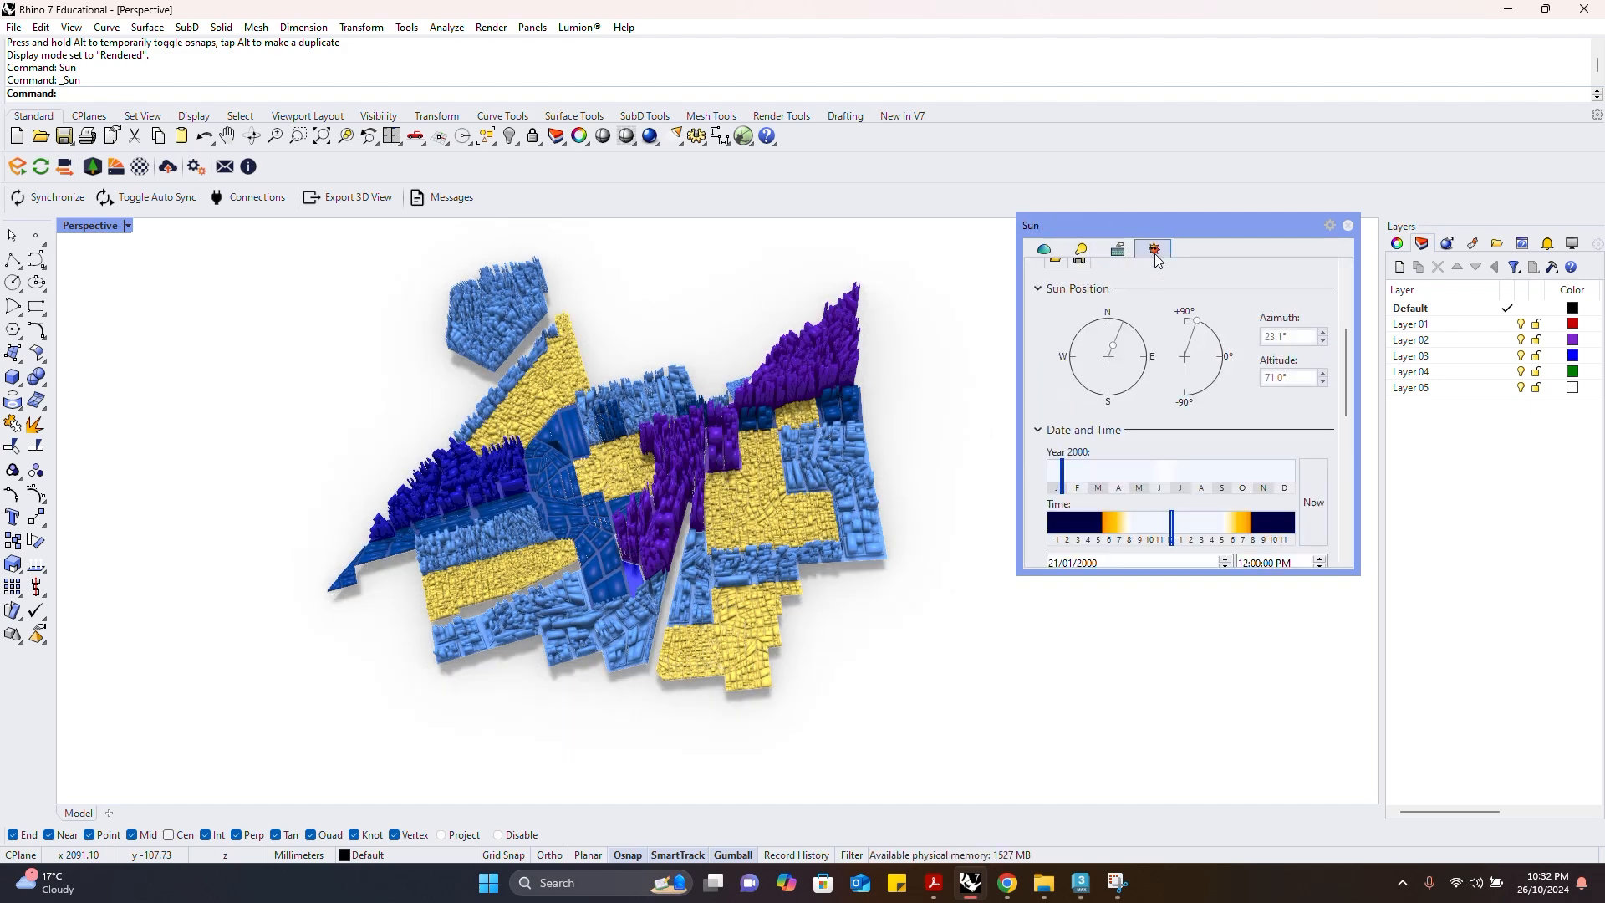
Set the sun's date to 21/06/2024 and its time to about 9:24 AM
{"action": "scroll", "coordinate": [1139, 410], "scroll_direction": "down", "scroll_amount": 3}
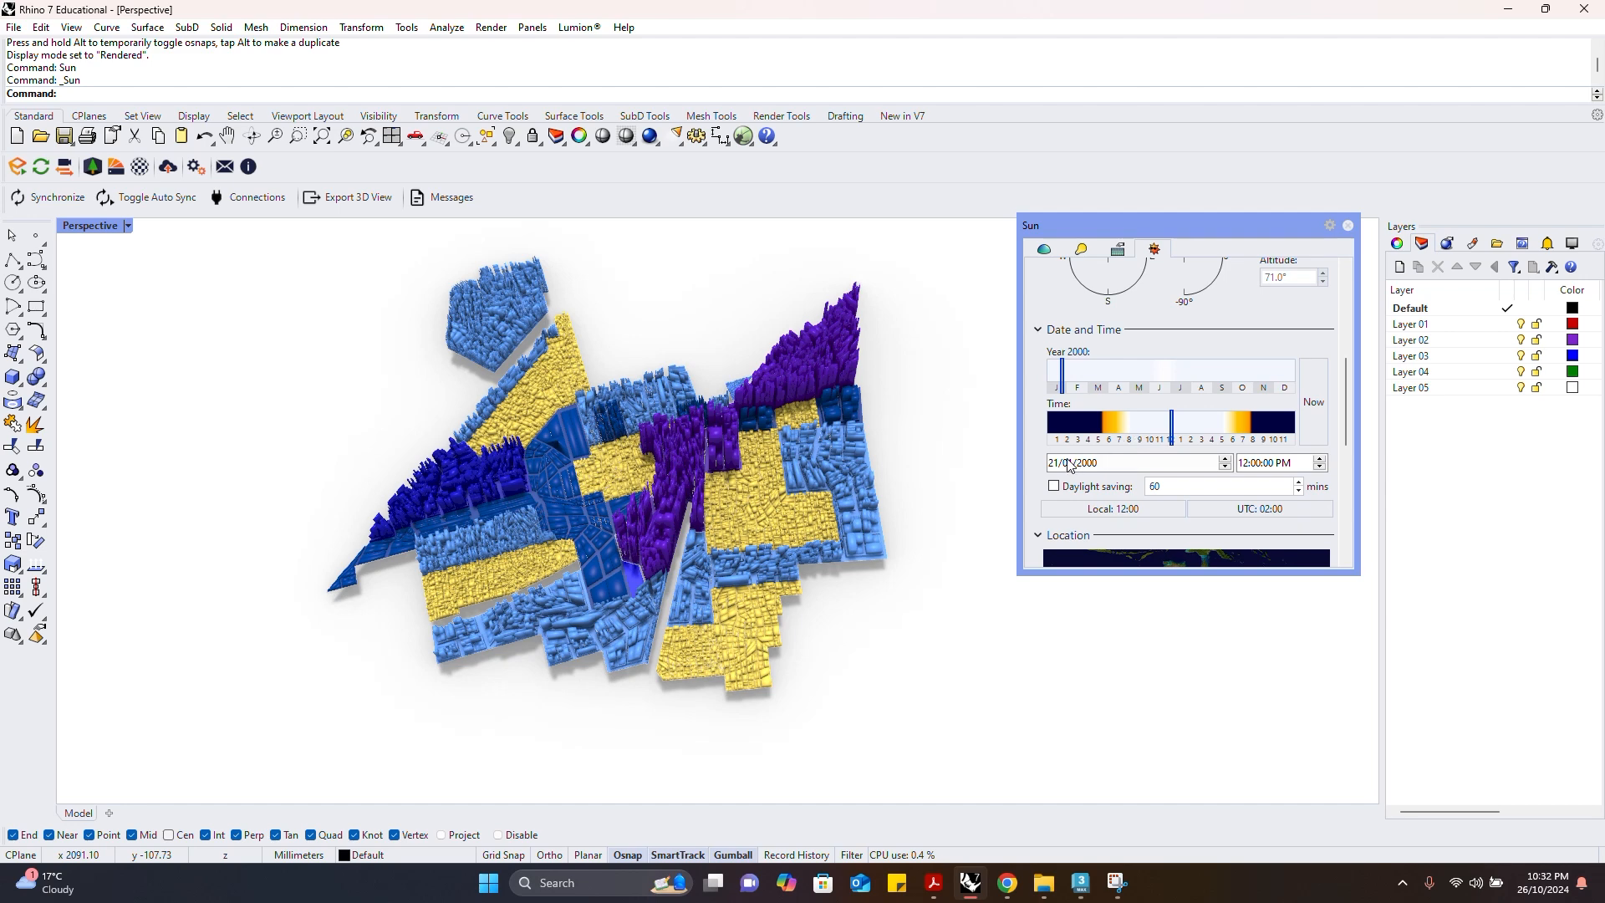
{"action": "left_click", "coordinate": [1067, 465]}
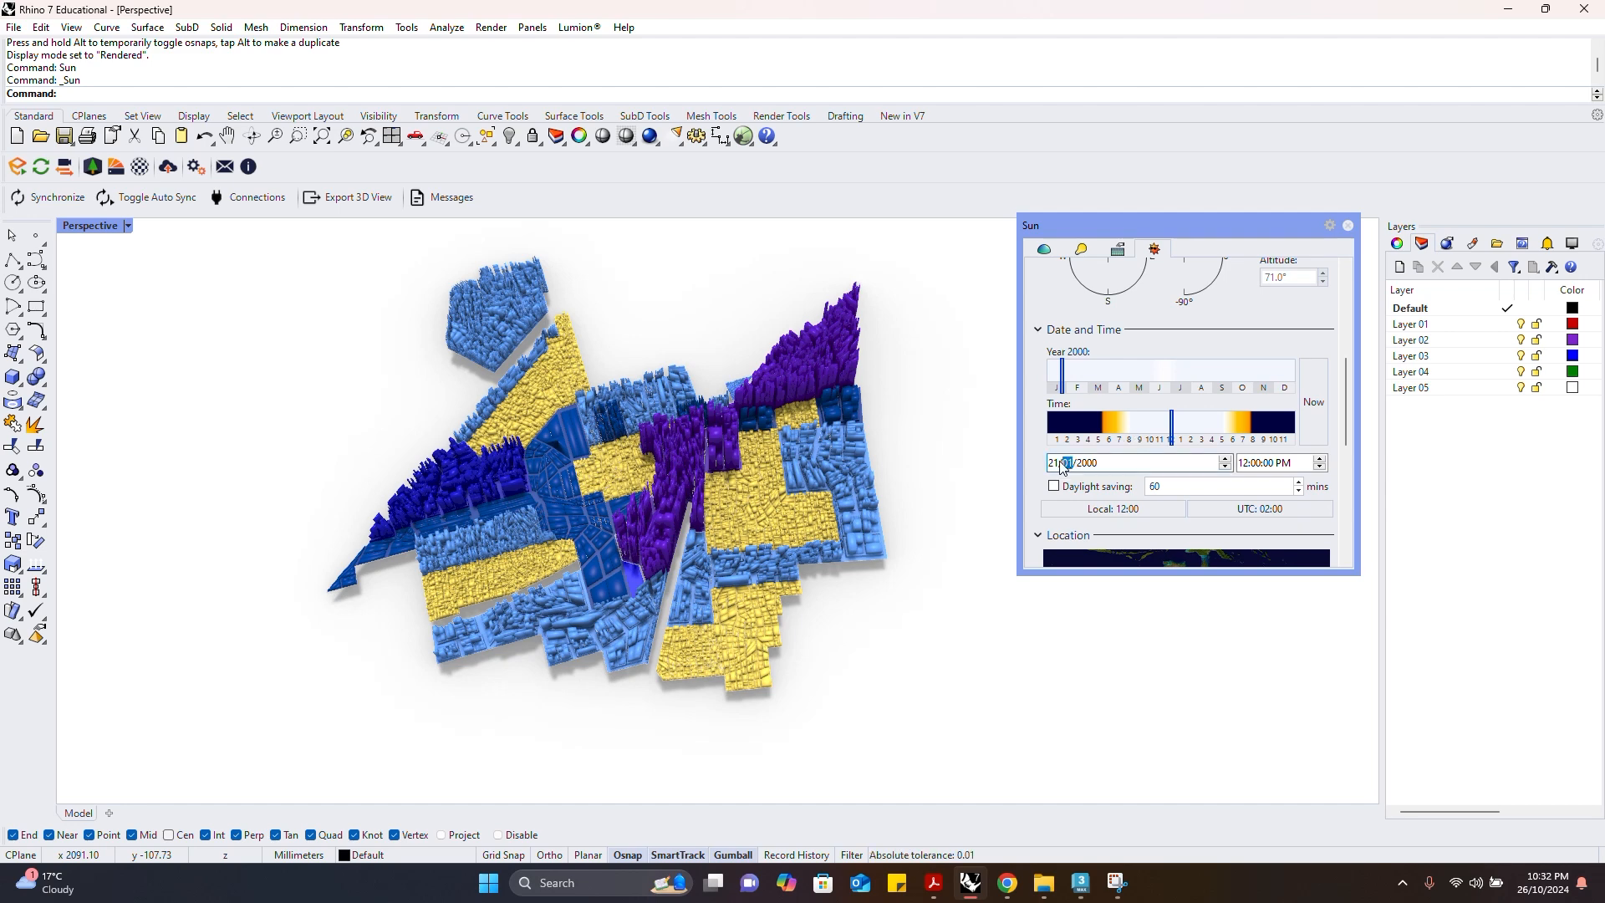
{"action": "left_click", "coordinate": [1104, 463]}
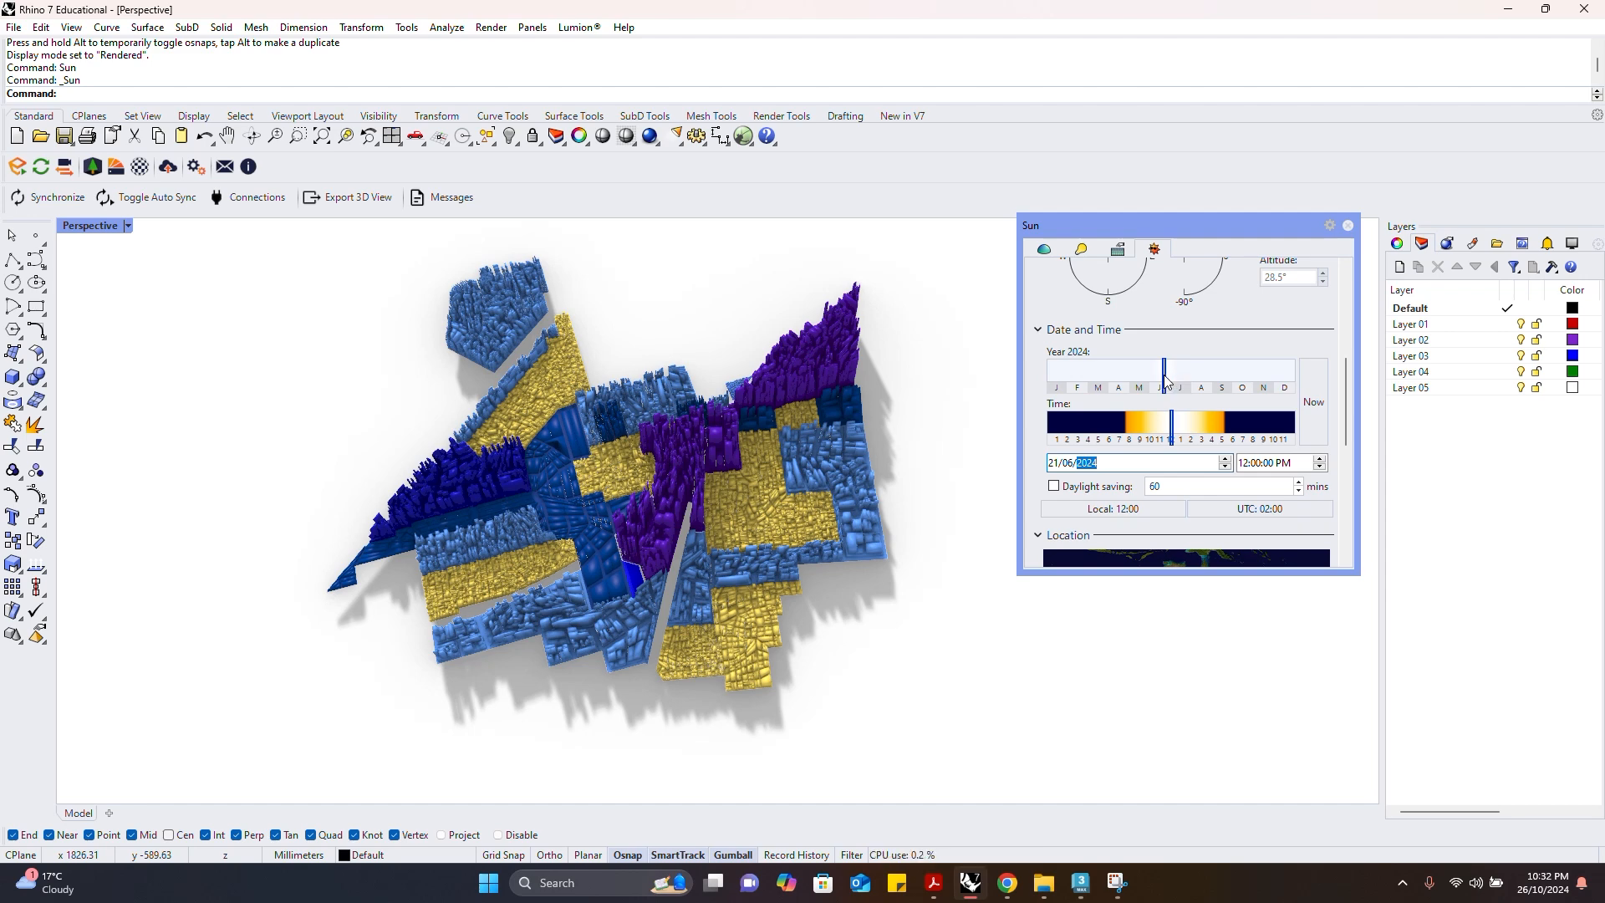
{"action": "mouse_move", "coordinate": [1170, 379]}
{"action": "left_mouse_down"}
{"action": "mouse_move", "coordinate": [1183, 386]}
{"action": "mouse_move", "coordinate": [1168, 380]}
{"action": "left_mouse_up"}
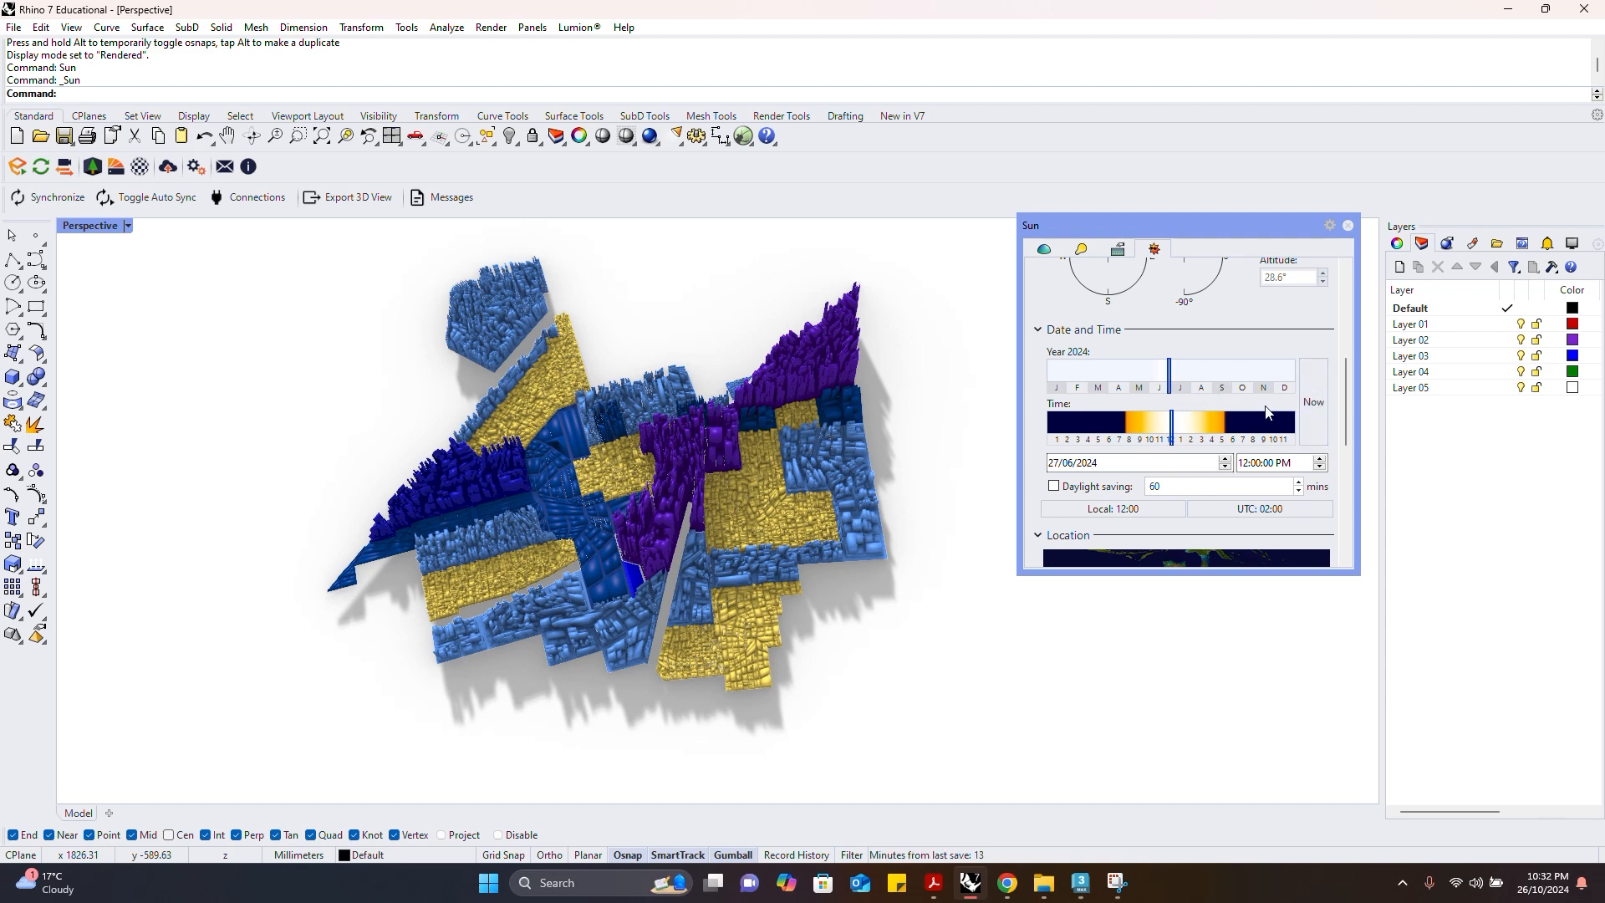
{"action": "left_click", "coordinate": [1057, 462]}
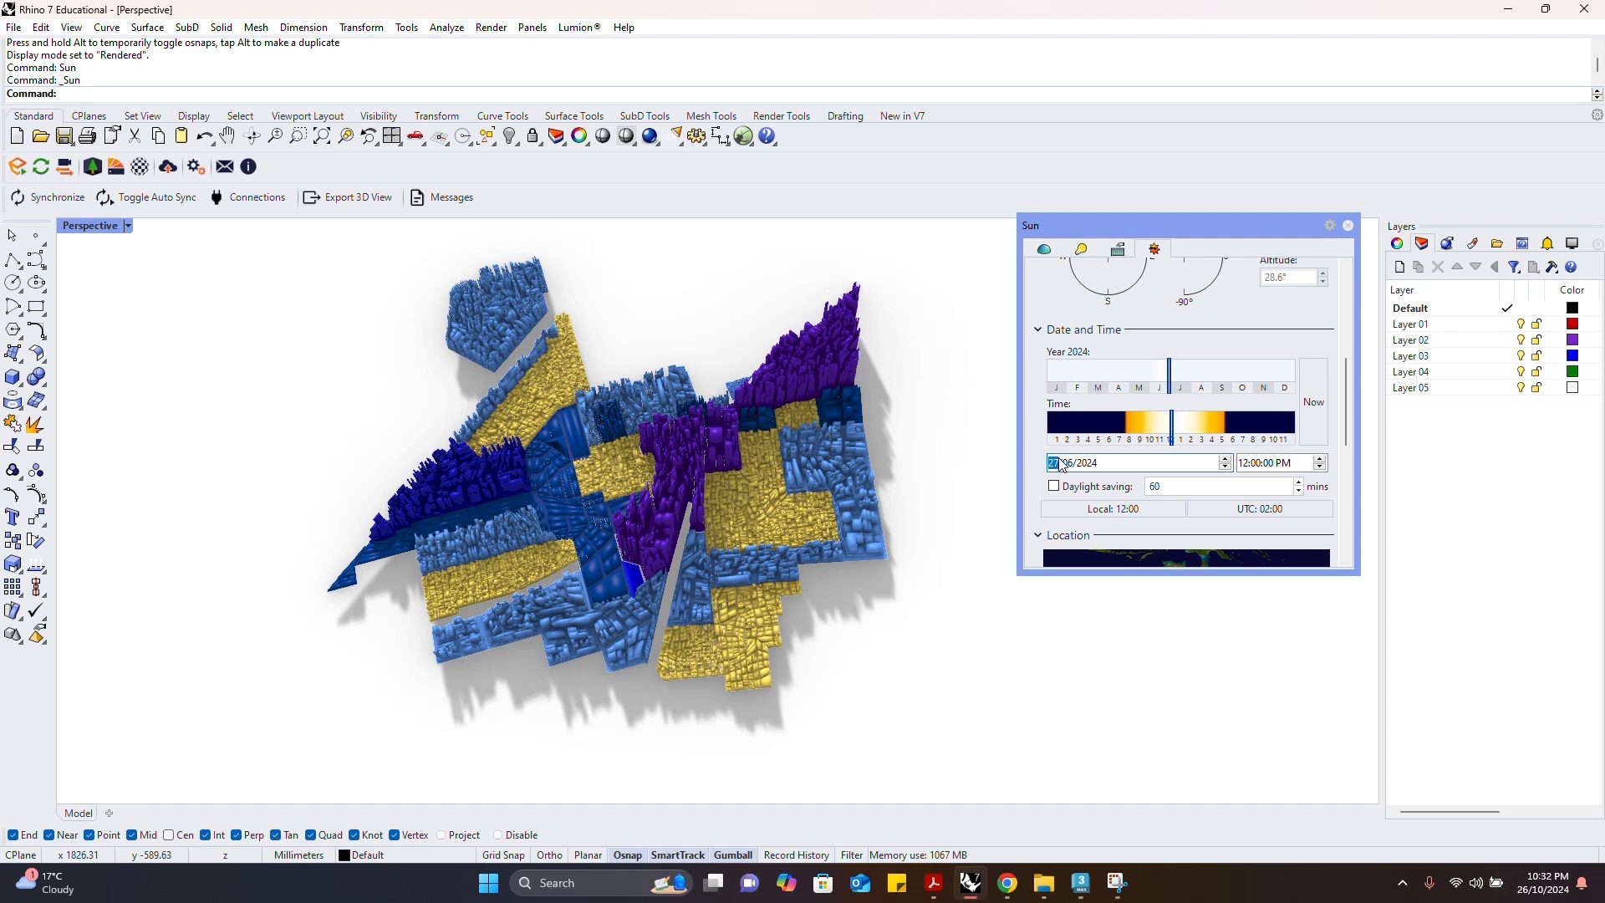
{"action": "type", "text": "21"}
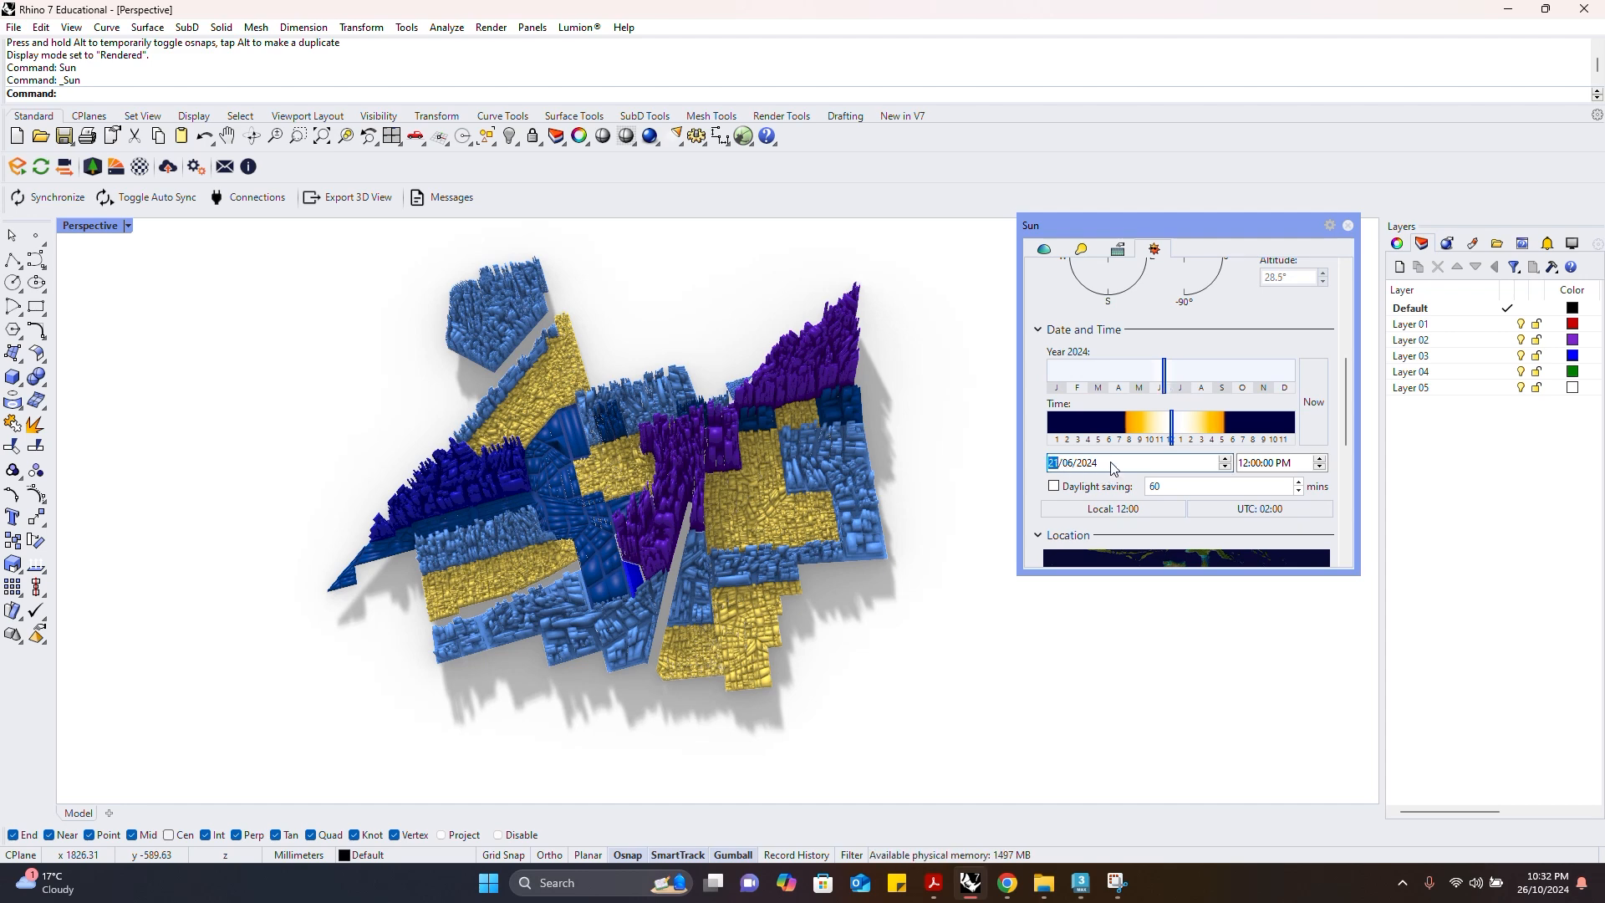
{"action": "mouse_move", "coordinate": [1174, 436]}
{"action": "left_mouse_down"}
{"action": "mouse_move", "coordinate": [1060, 435]}
{"action": "mouse_move", "coordinate": [1250, 436]}
{"action": "mouse_move", "coordinate": [1210, 418]}
{"action": "mouse_move", "coordinate": [1144, 426]}
{"action": "left_mouse_up"}
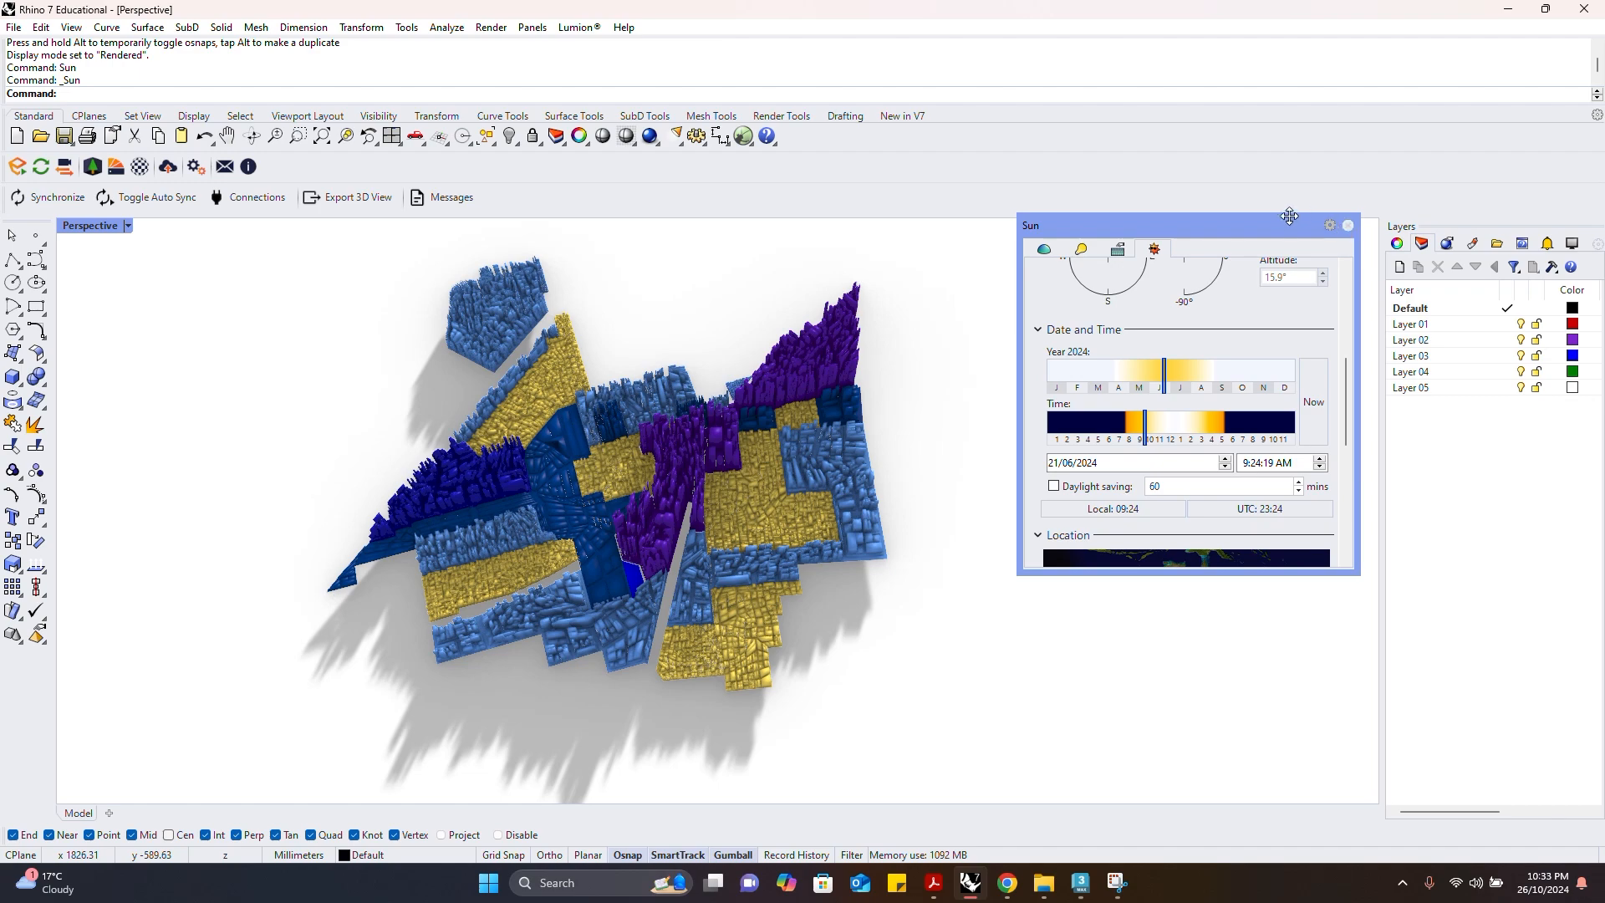
Dock the Sun settings beside the layer list and arrange Rhino and 3ds Max side by side with a wider 3ds Max viewport
{"action": "left_click_drag", "start_coordinate": [1287, 216], "coordinate": [1384, 286]}
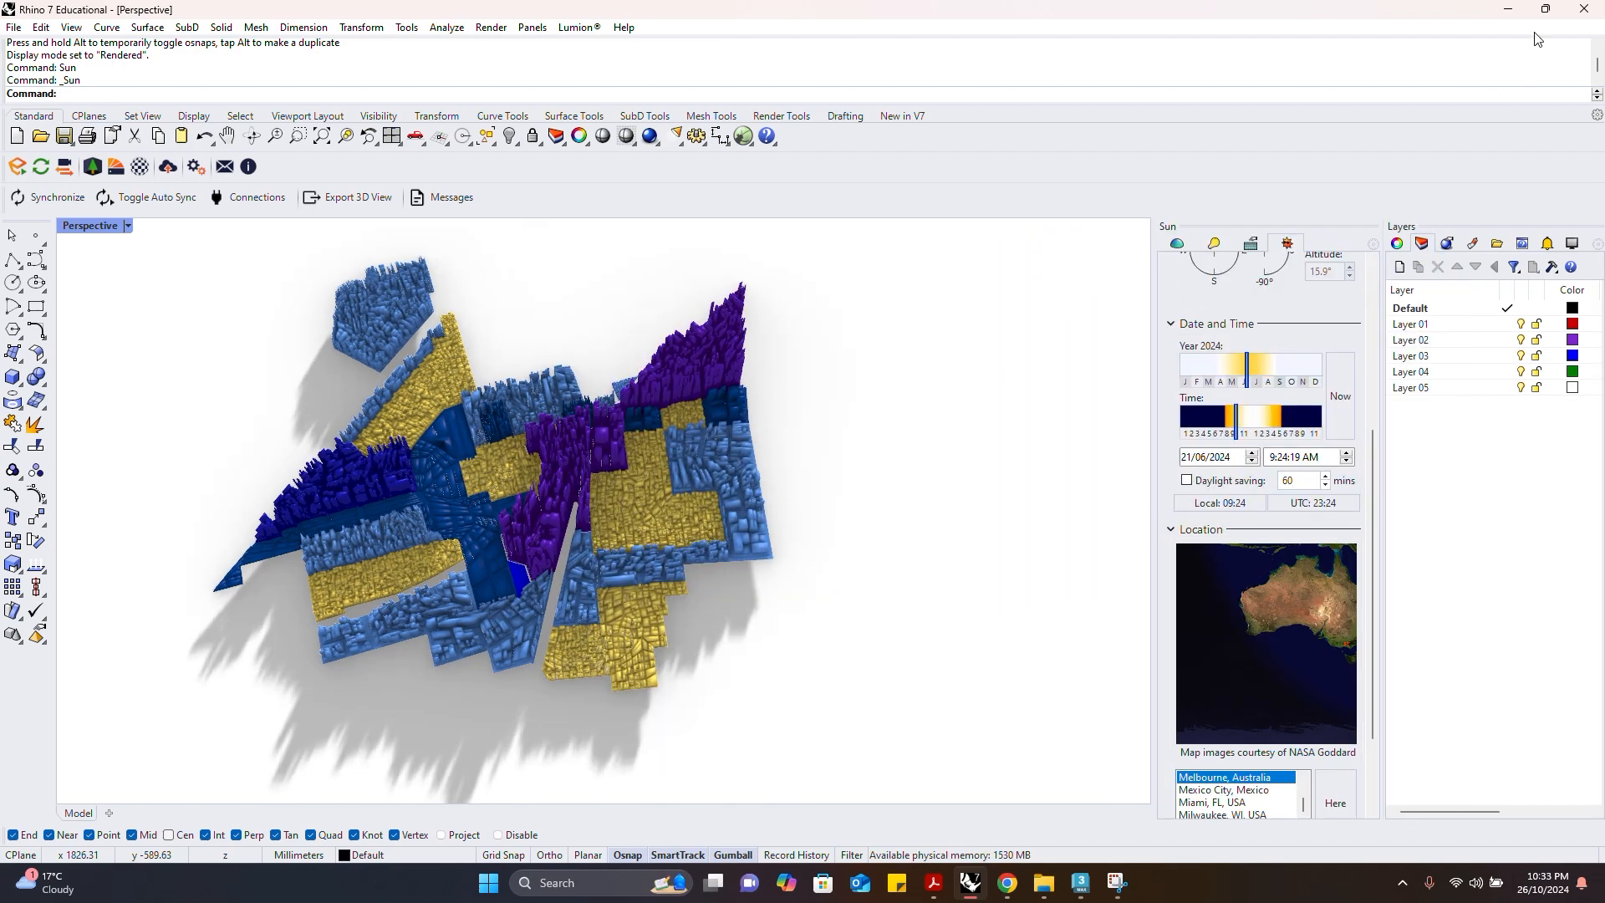
{"action": "double_click", "coordinate": [1124, 12]}
{"action": "left_click_drag", "start_coordinate": [1091, 14], "coordinate": [640, 38]}
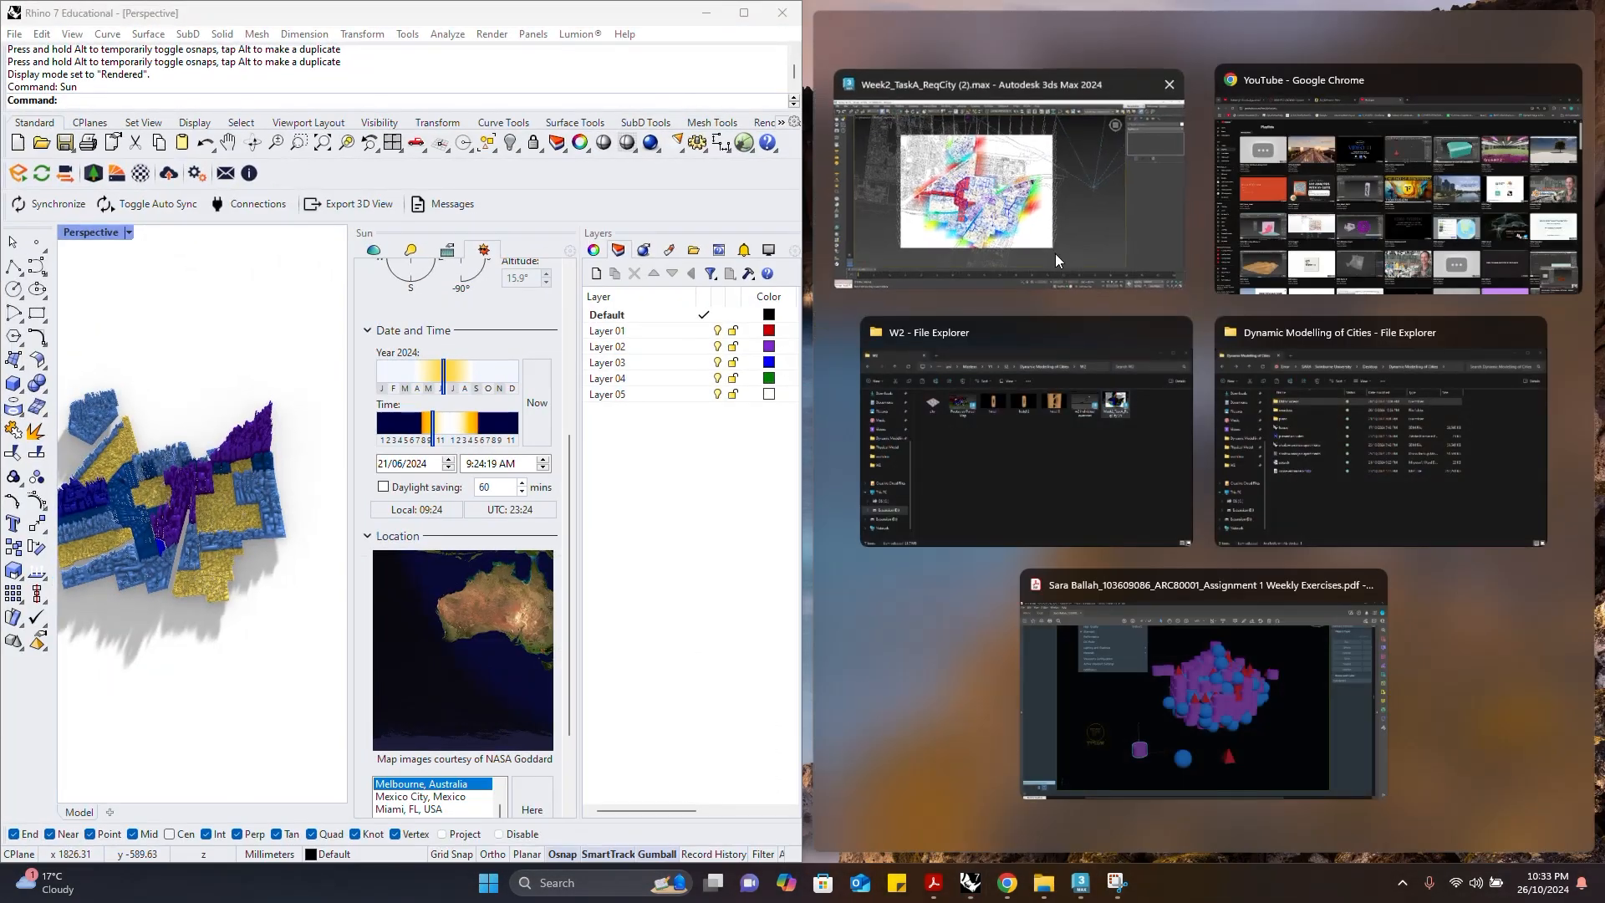
{"action": "left_click", "coordinate": [1055, 253]}
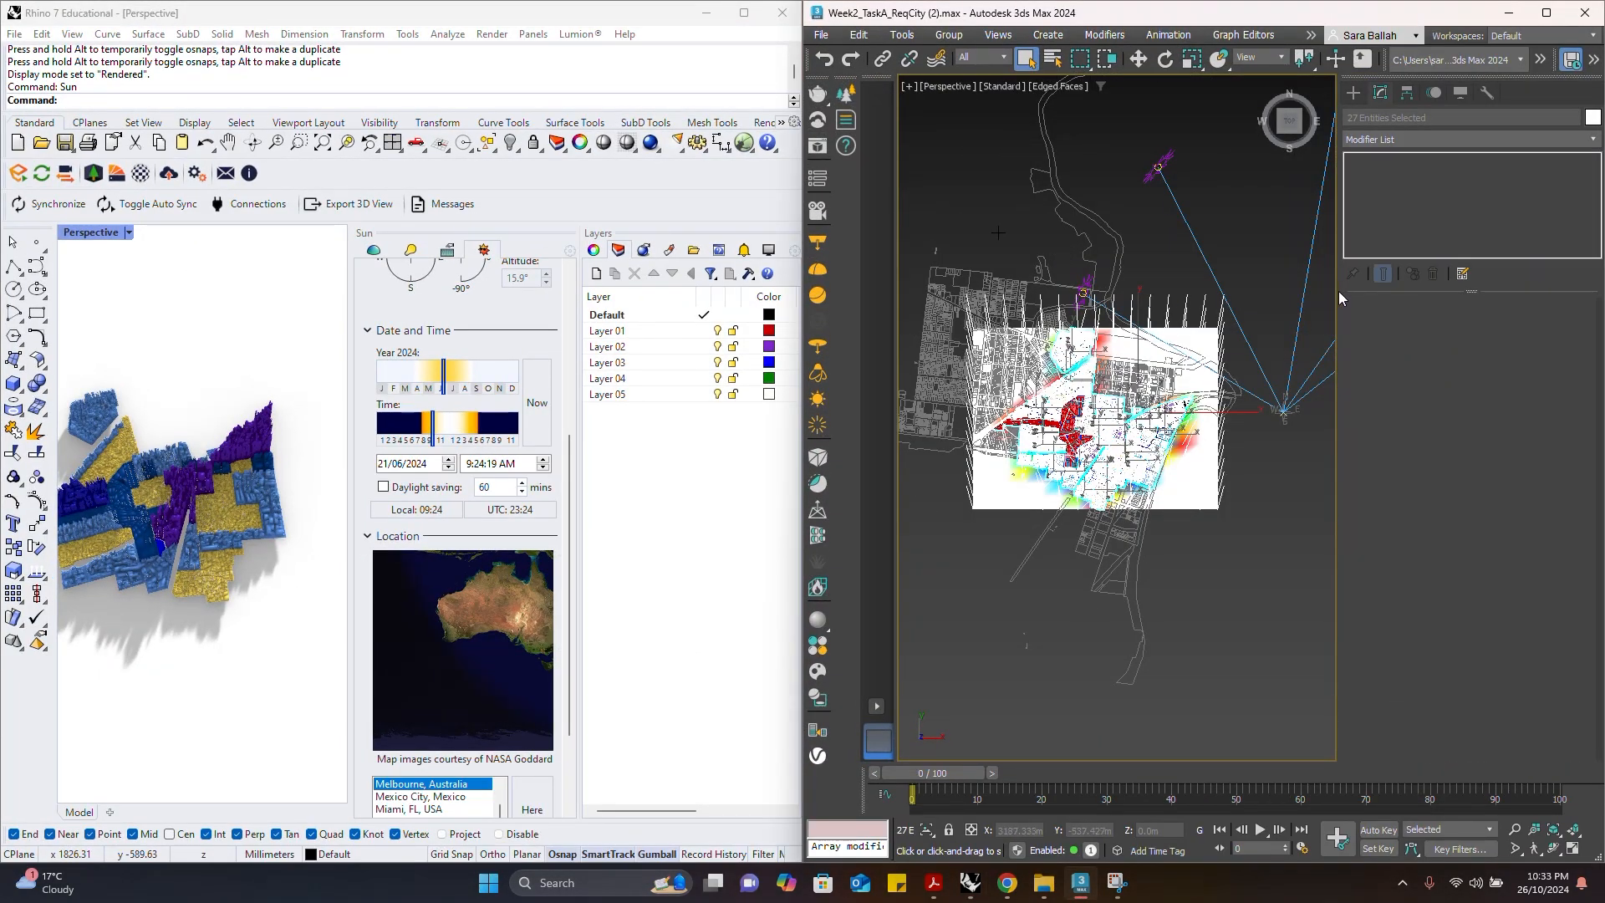
{"action": "left_click_drag", "start_coordinate": [1337, 291], "coordinate": [1440, 292]}
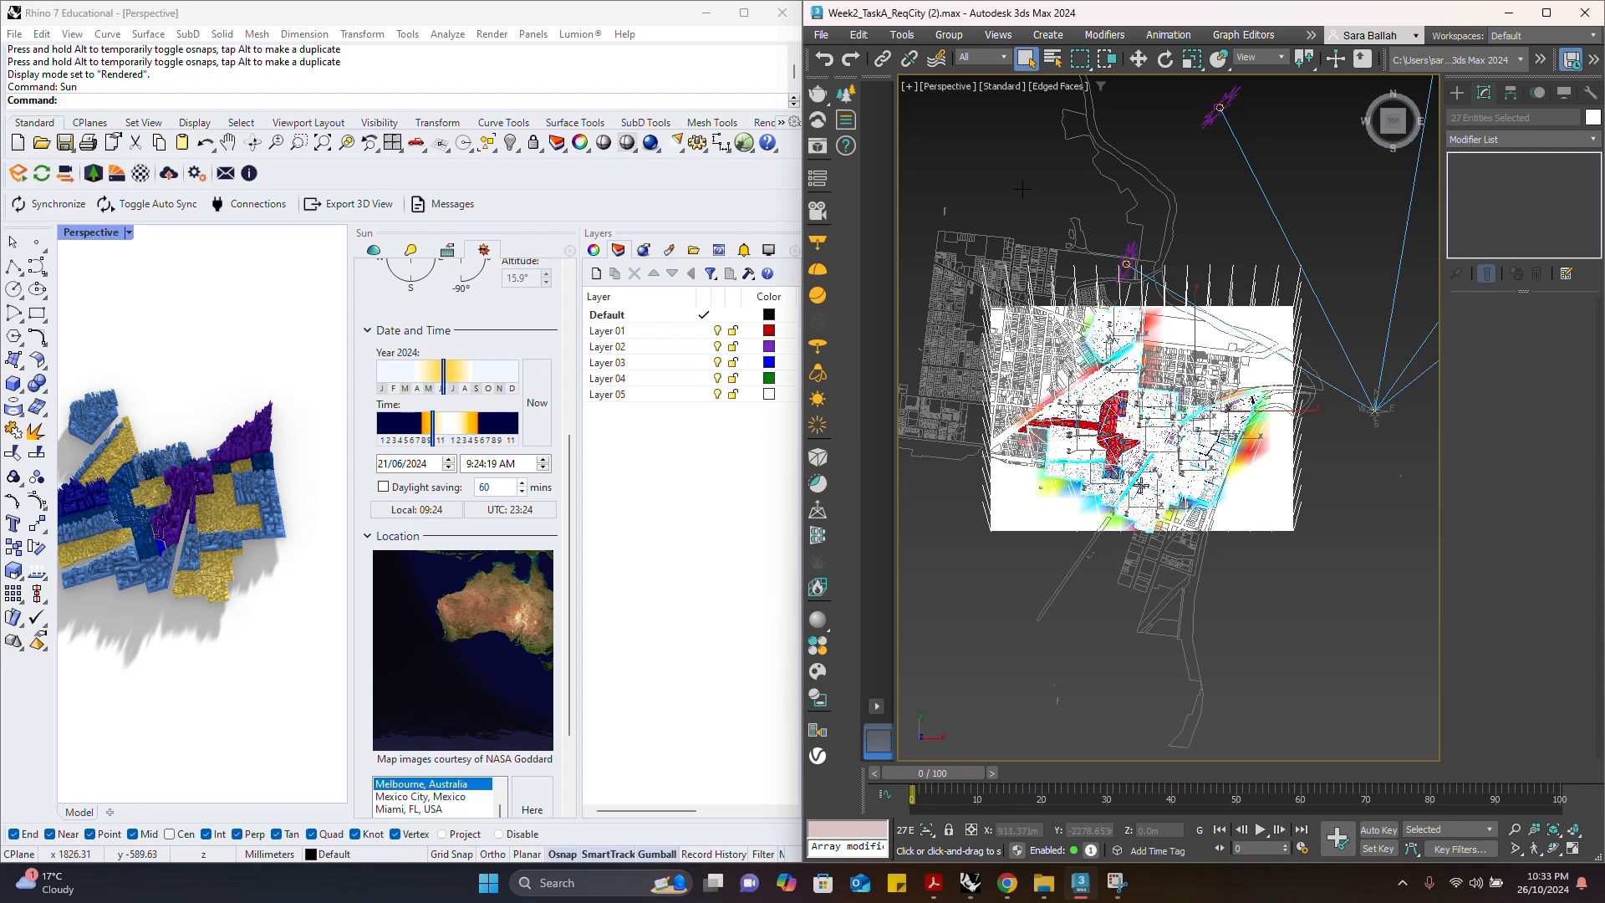
Widen the Rhino viewport beside the Sun settings and frame the whole city model for comparison with the 3ds Max light meter view
{"action": "scroll", "coordinate": [1120, 460], "scroll_direction": "up", "scroll_amount": 6}
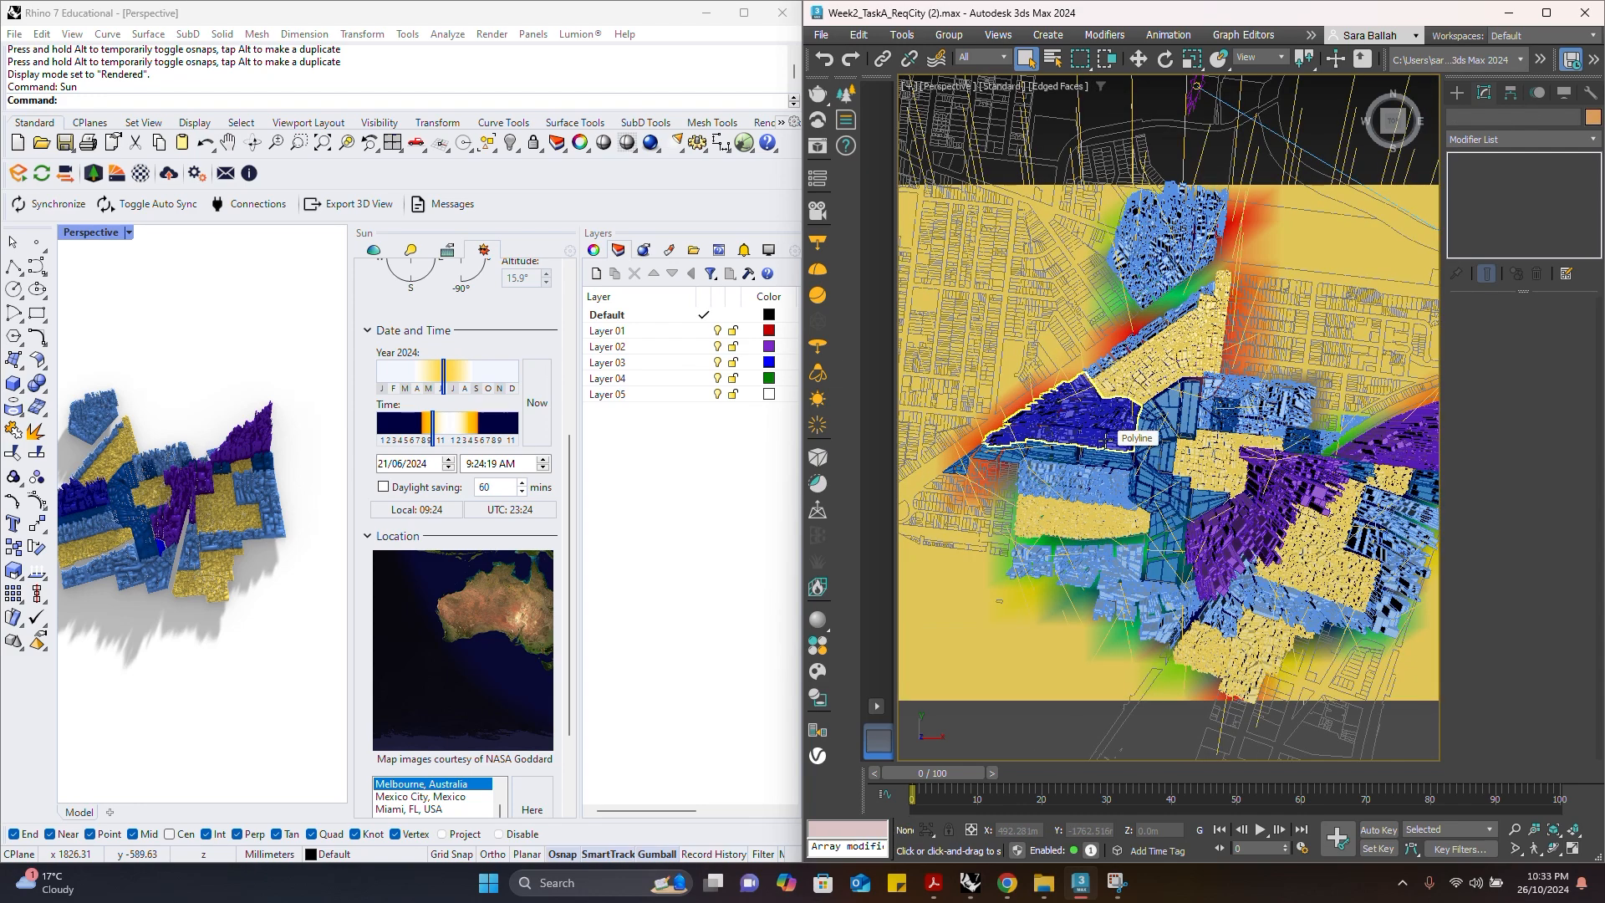
{"action": "scroll", "coordinate": [1108, 440], "scroll_direction": "down", "scroll_amount": 5}
{"action": "scroll", "coordinate": [1294, 504], "scroll_direction": "up", "scroll_amount": 5}
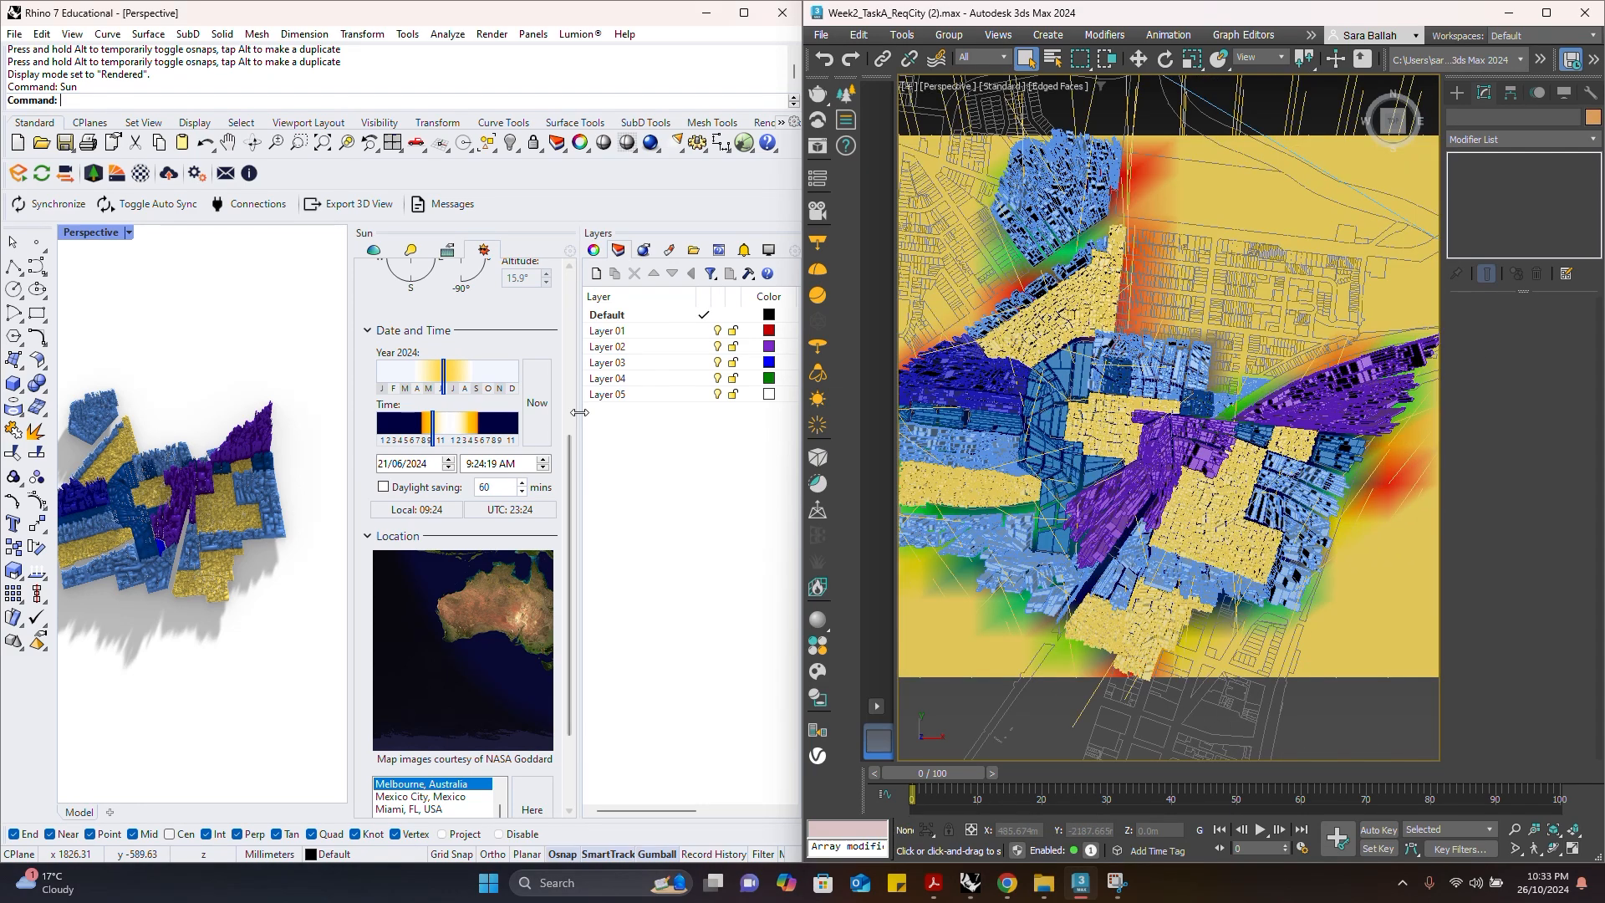
{"action": "left_click_drag", "start_coordinate": [586, 387], "coordinate": [766, 398]}
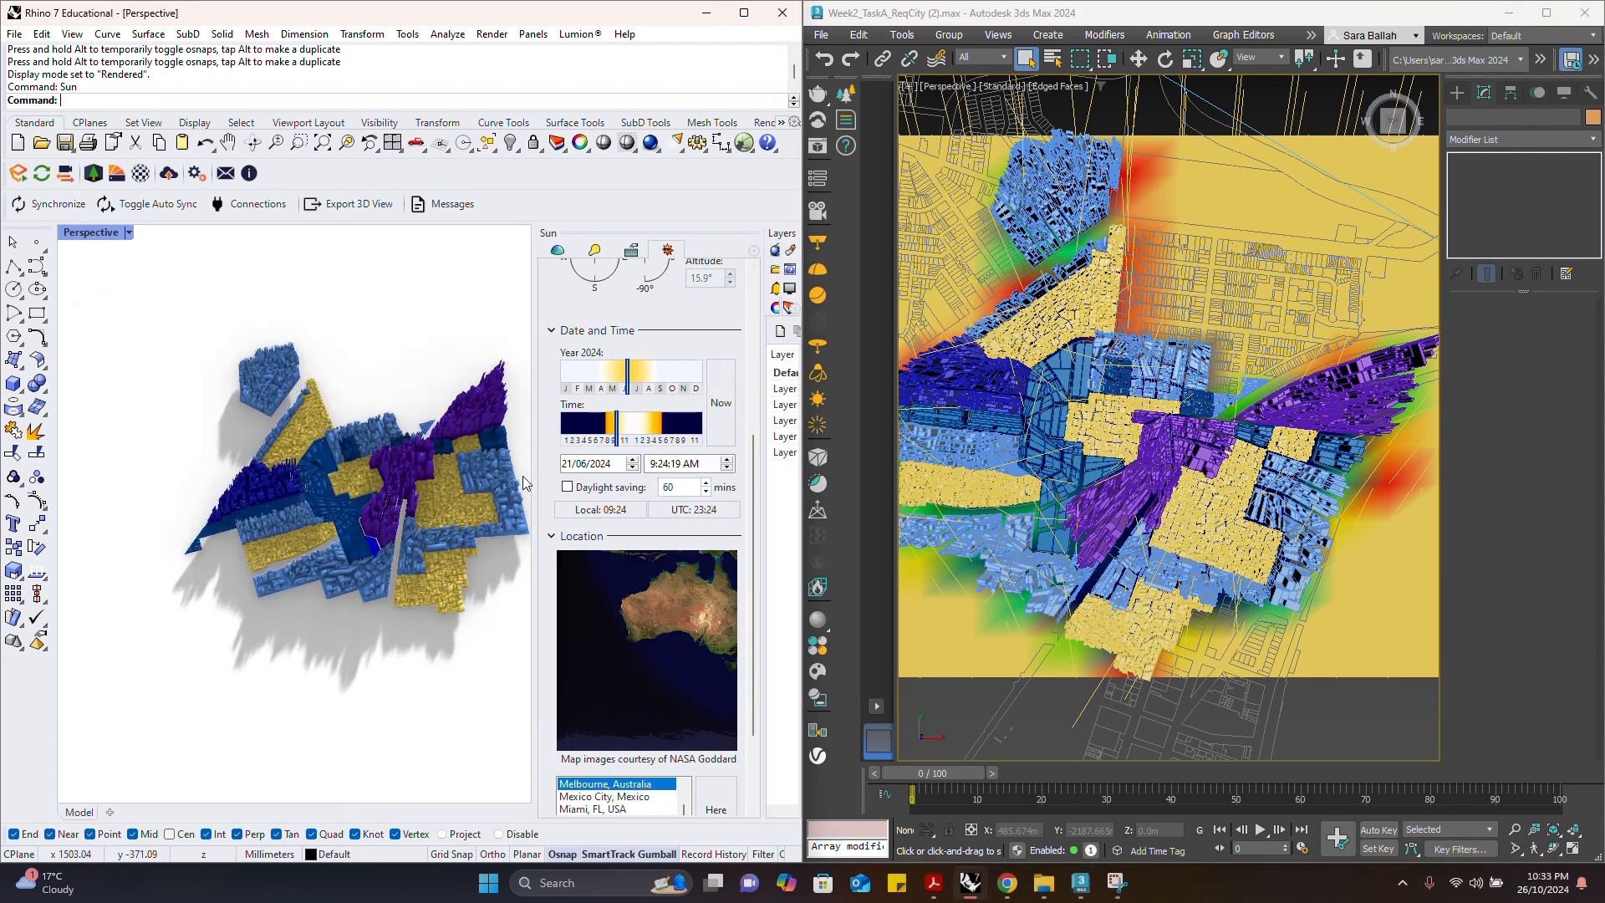
{"action": "left_click_drag", "start_coordinate": [534, 478], "coordinate": [600, 479]}
{"action": "scroll", "coordinate": [495, 541], "scroll_direction": "down", "scroll_amount": 2}
{"action": "scroll", "coordinate": [490, 515], "scroll_direction": "down", "scroll_amount": 2}
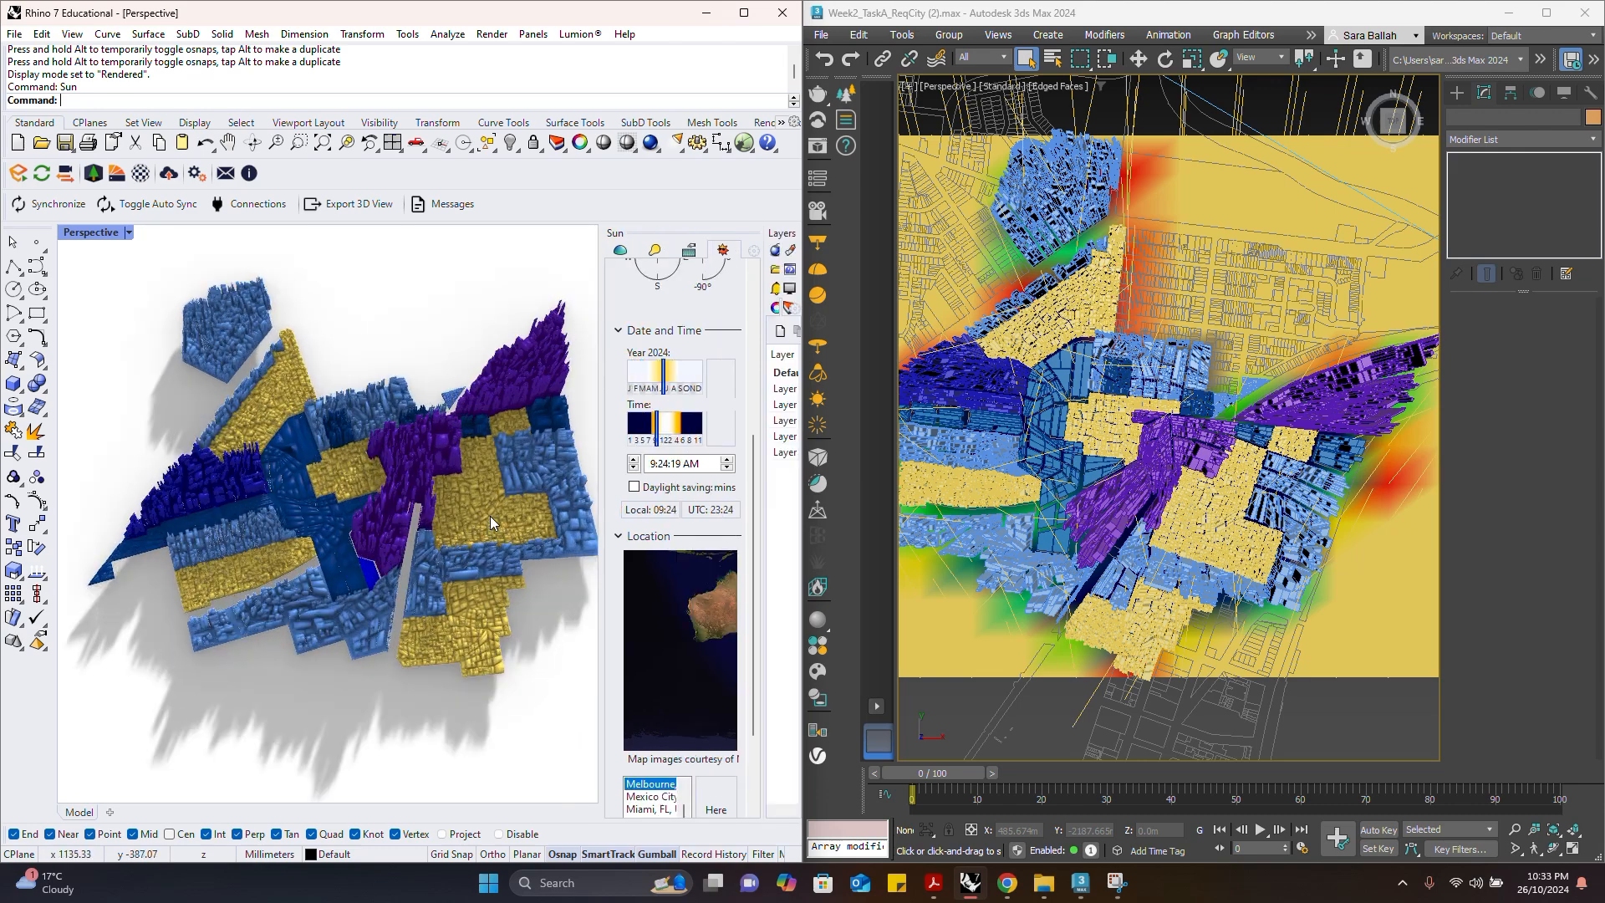
{"action": "scroll", "coordinate": [499, 538], "scroll_direction": "up", "scroll_amount": 3}
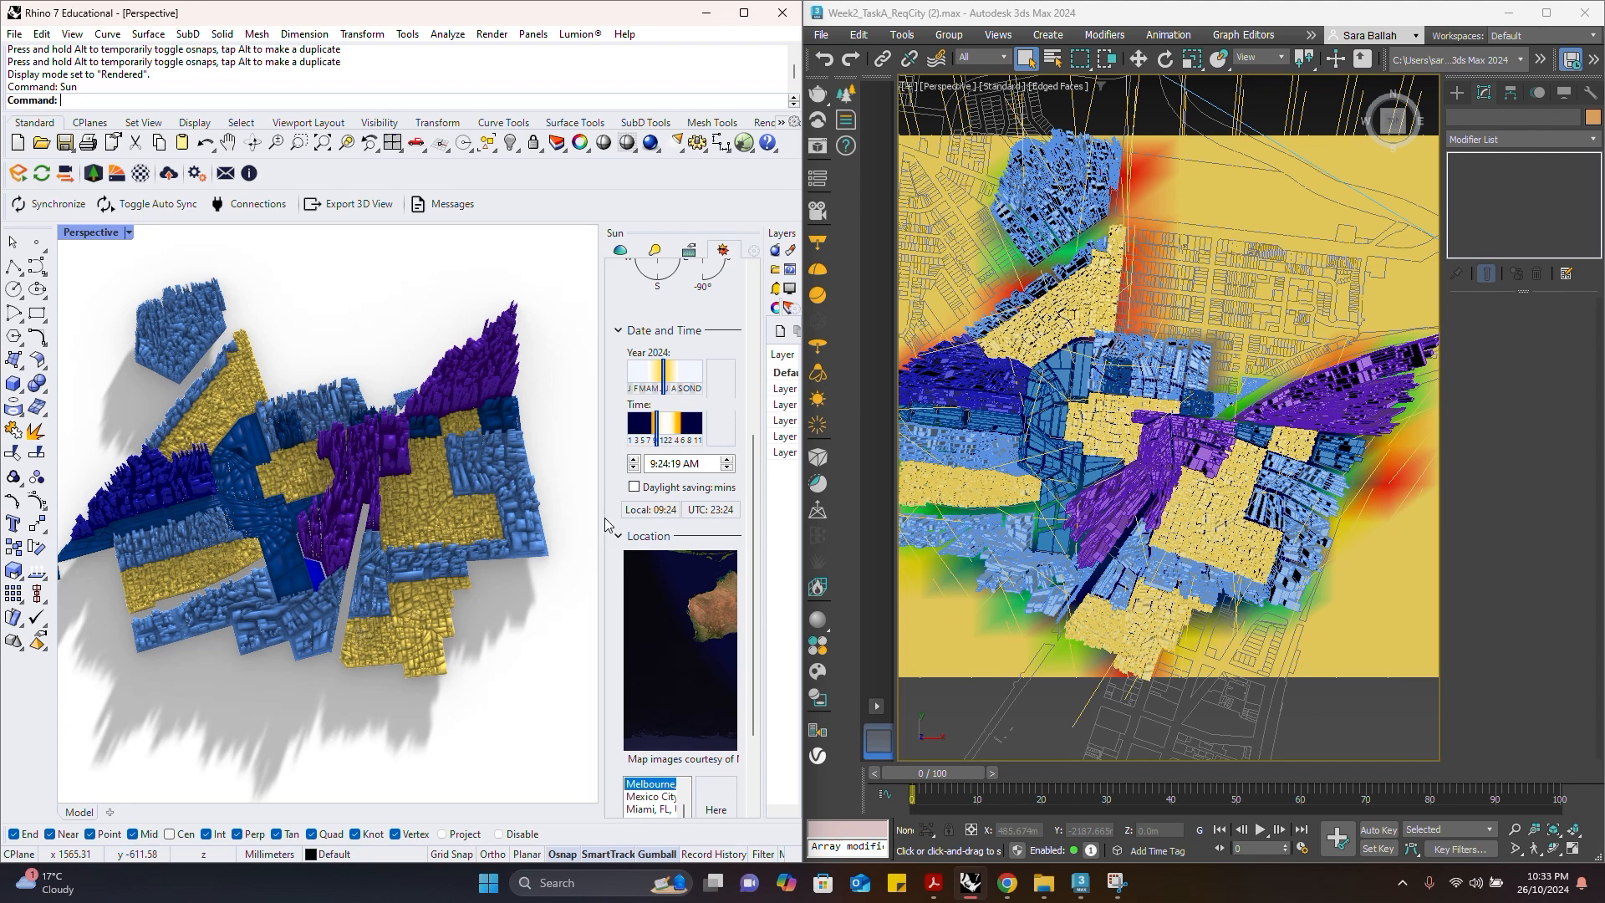
{"action": "left_click_drag", "start_coordinate": [600, 518], "coordinate": [561, 516]}
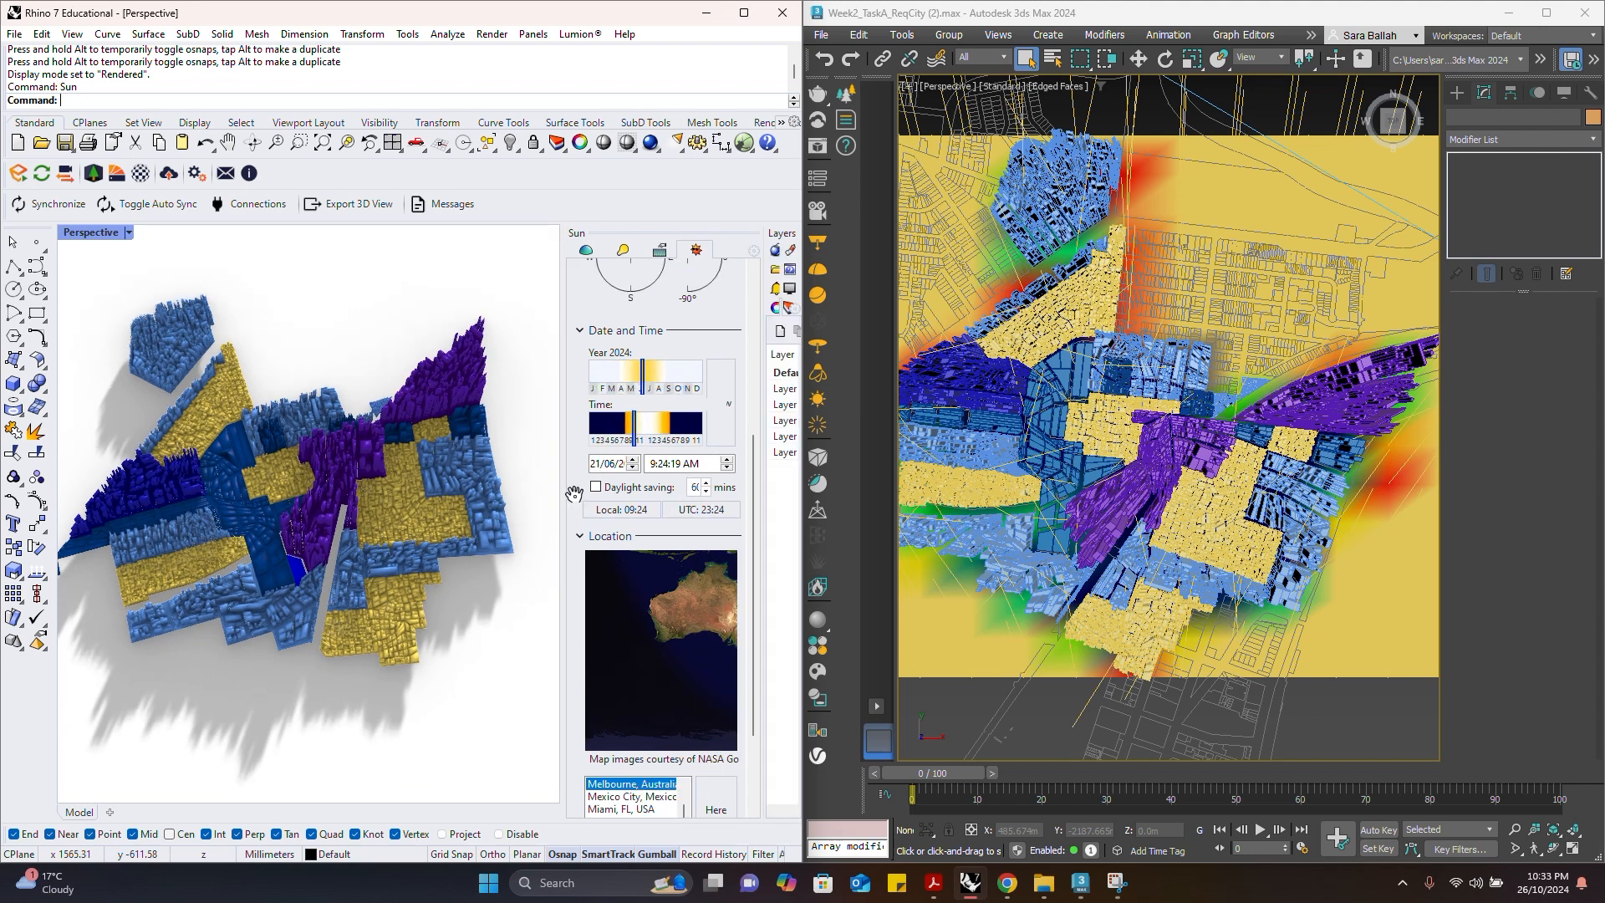
Set the Rhino sun's time to about 12:58 PM and compare the shadows with the light meter colours in 3ds Max
{"action": "scroll", "coordinate": [473, 485], "scroll_direction": "up", "scroll_amount": 1}
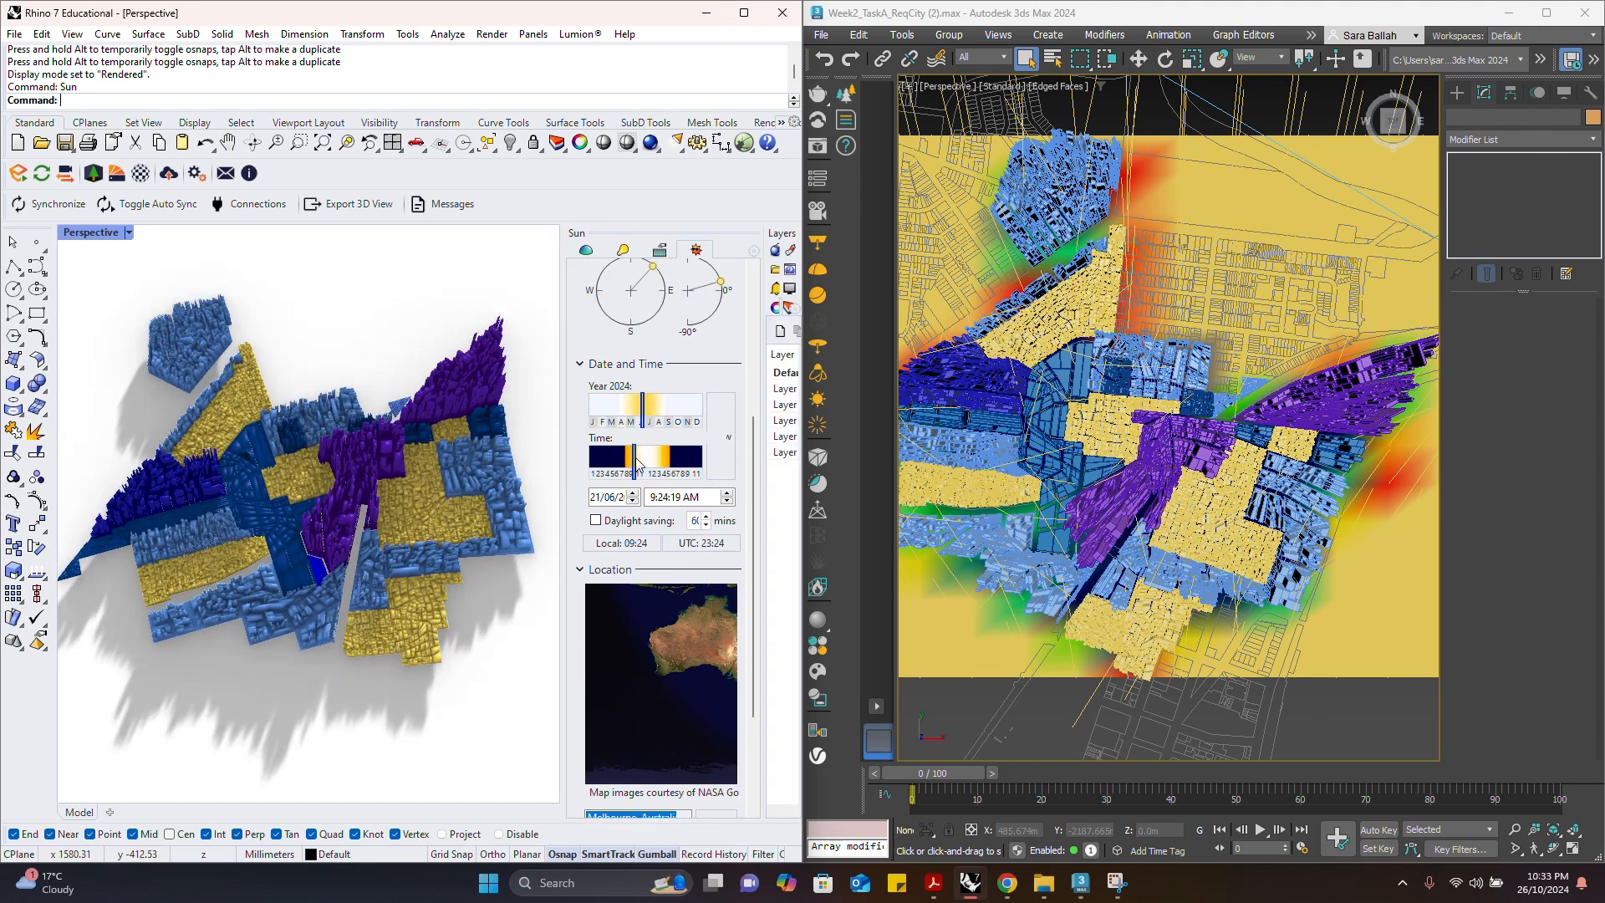
{"action": "left_click_drag", "start_coordinate": [637, 460], "coordinate": [653, 465]}
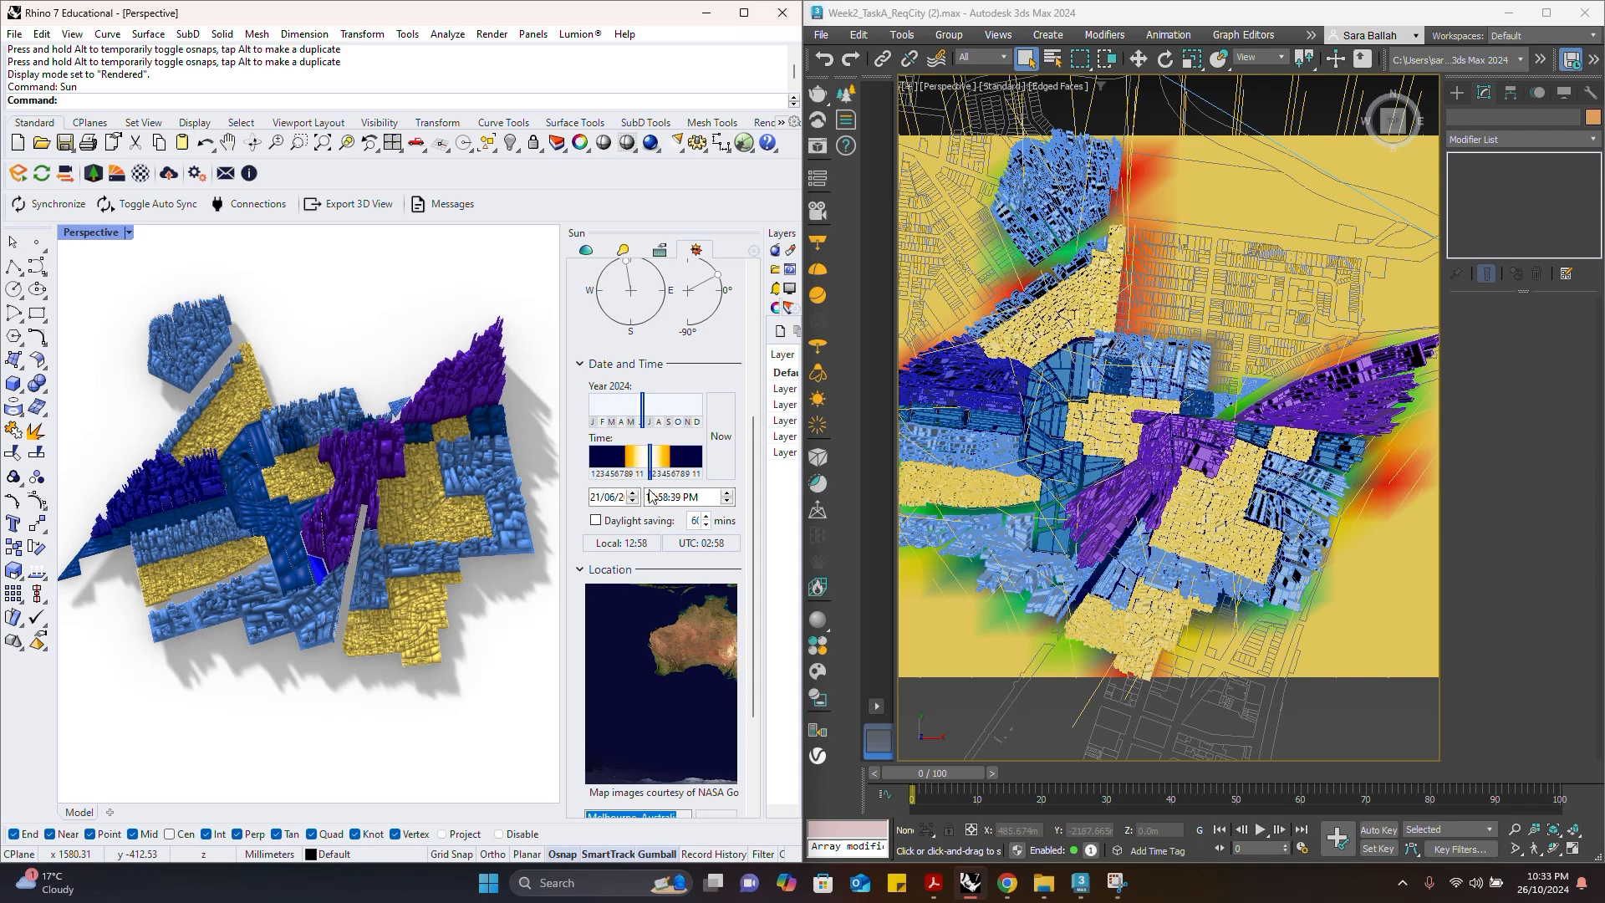
{"action": "scroll", "coordinate": [1063, 418], "scroll_direction": "down", "scroll_amount": 6}
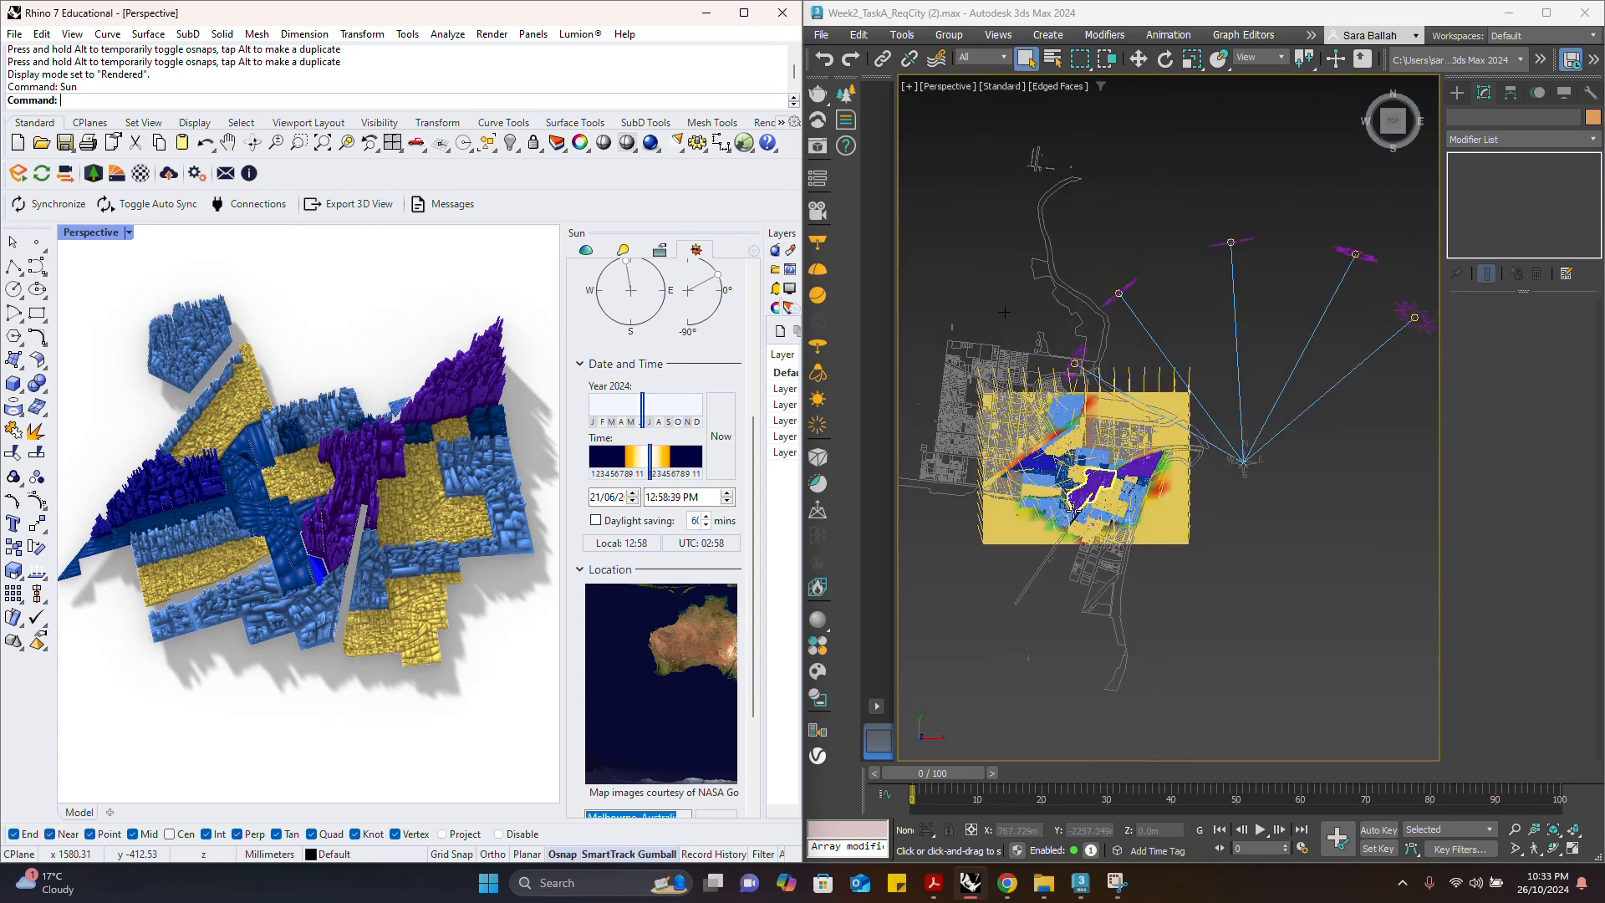
{"action": "left_click", "coordinate": [1076, 365]}
{"action": "scroll", "coordinate": [1037, 515], "scroll_direction": "up", "scroll_amount": 4}
{"action": "scroll", "coordinate": [1011, 526], "scroll_direction": "up", "scroll_amount": 3}
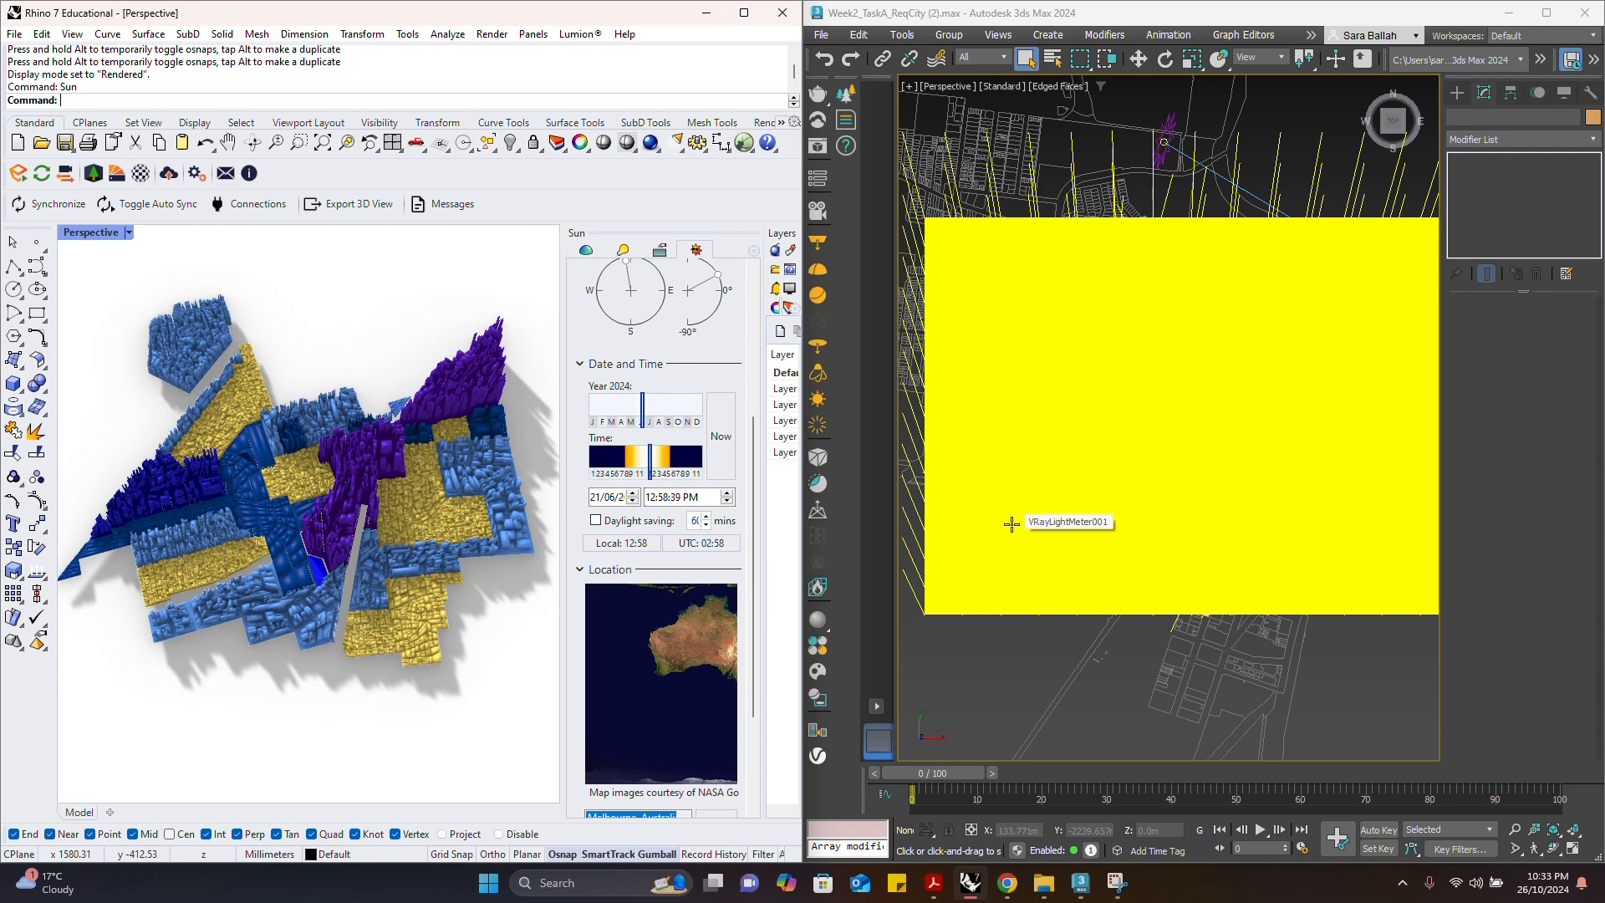
{"action": "scroll", "coordinate": [1011, 524], "scroll_direction": "down", "scroll_amount": 3}
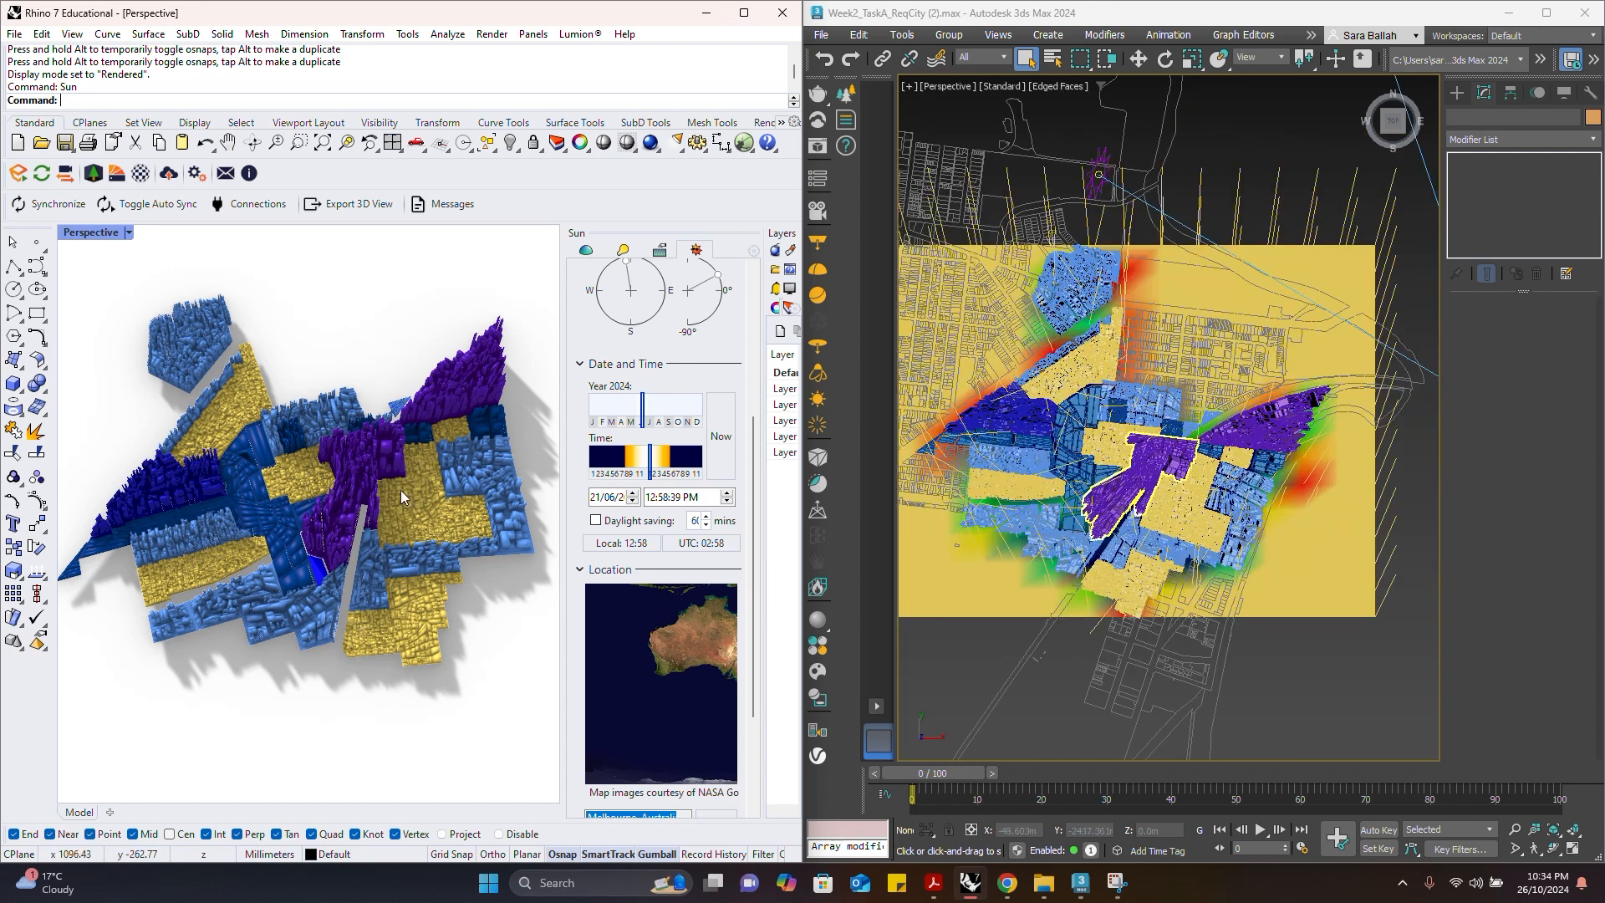
Set the Rhino sun's time to about 11:11 AM and check the shadows against the light meter colours around the 3ds Max city
{"action": "mouse_move", "coordinate": [654, 468]}
{"action": "left_mouse_down"}
{"action": "mouse_move", "coordinate": [633, 461]}
{"action": "mouse_move", "coordinate": [672, 468]}
{"action": "mouse_move", "coordinate": [644, 469]}
{"action": "left_mouse_up"}
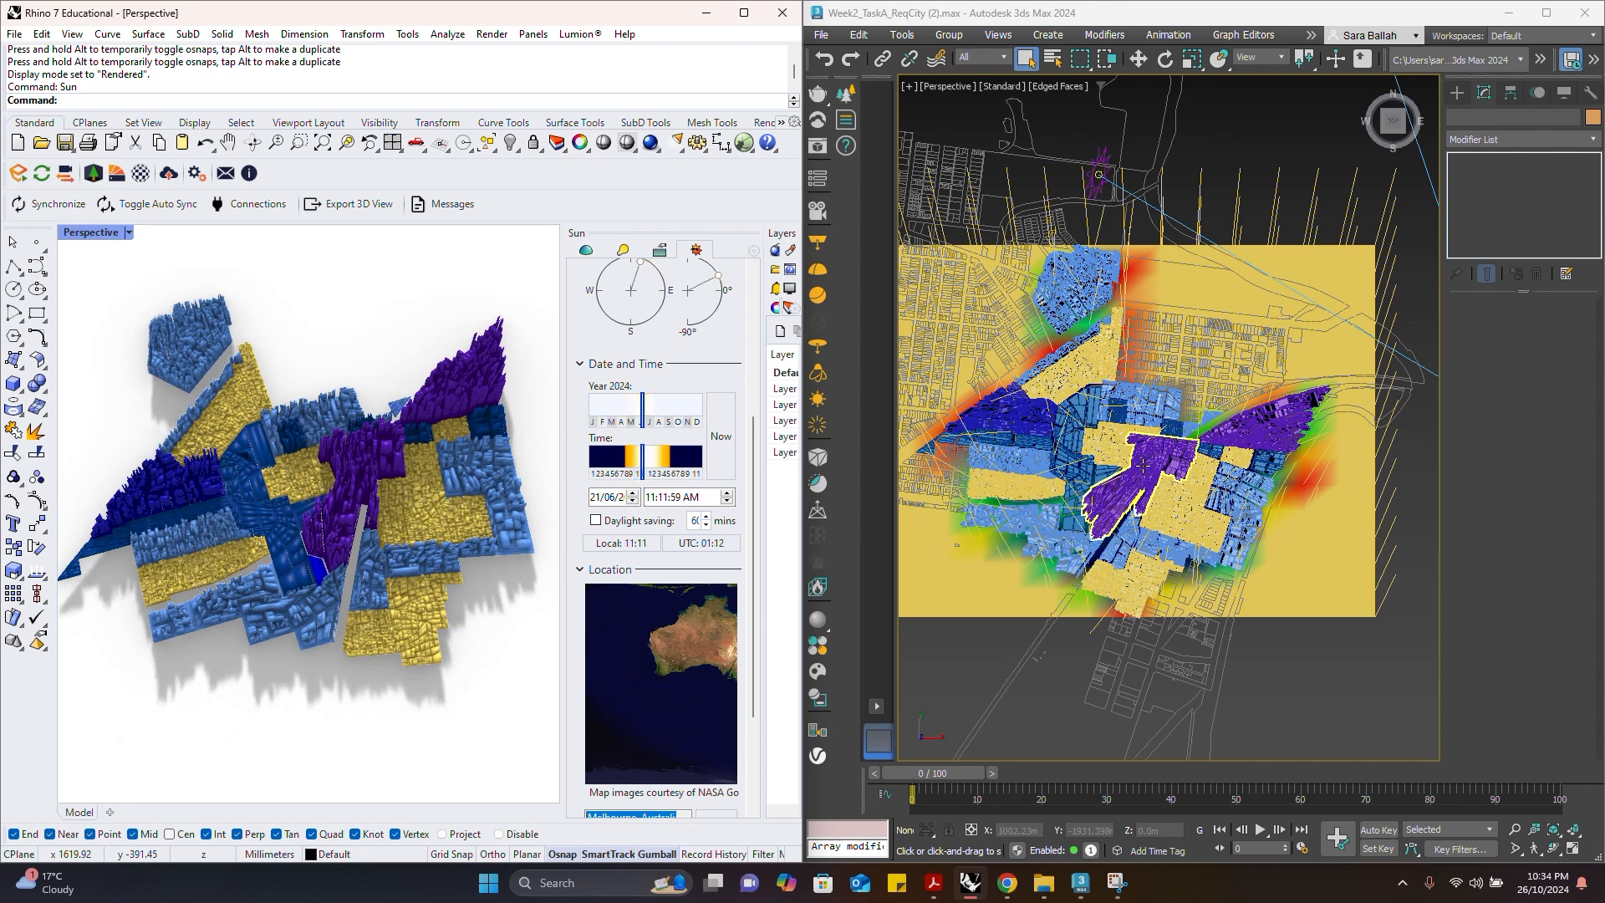
{"action": "left_click", "coordinate": [1173, 489]}
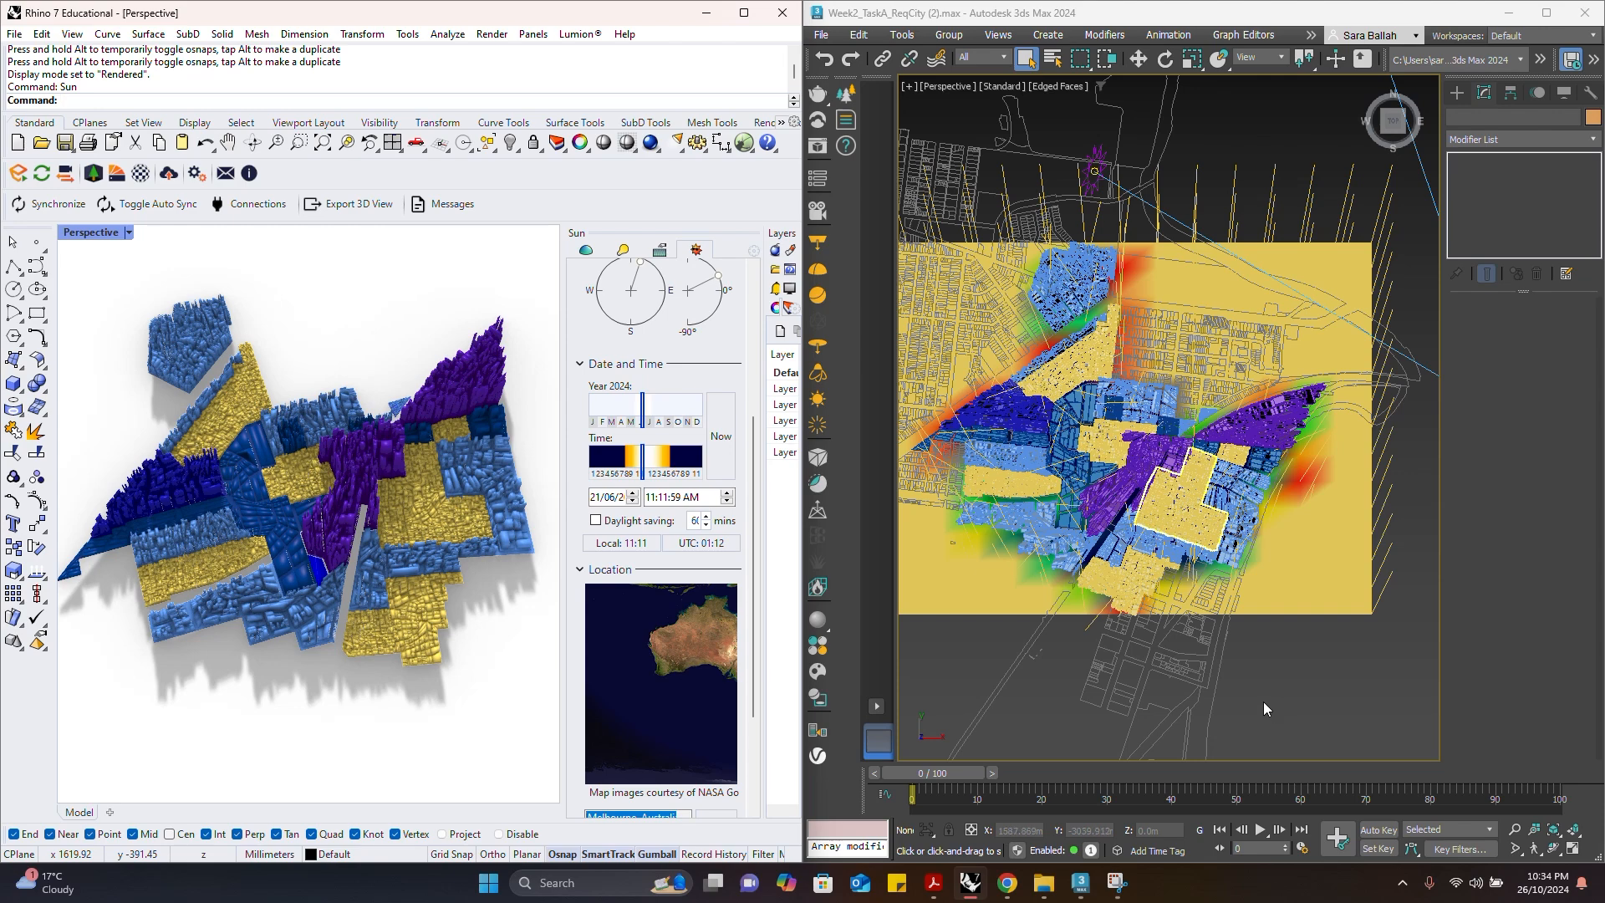
{"action": "scroll", "coordinate": [1270, 698], "scroll_direction": "down", "scroll_amount": 2}
{"action": "scroll", "coordinate": [1284, 695], "scroll_direction": "up", "scroll_amount": 3}
{"action": "scroll", "coordinate": [1296, 693], "scroll_direction": "down", "scroll_amount": 3}
{"action": "scroll", "coordinate": [1311, 688], "scroll_direction": "up", "scroll_amount": 3}
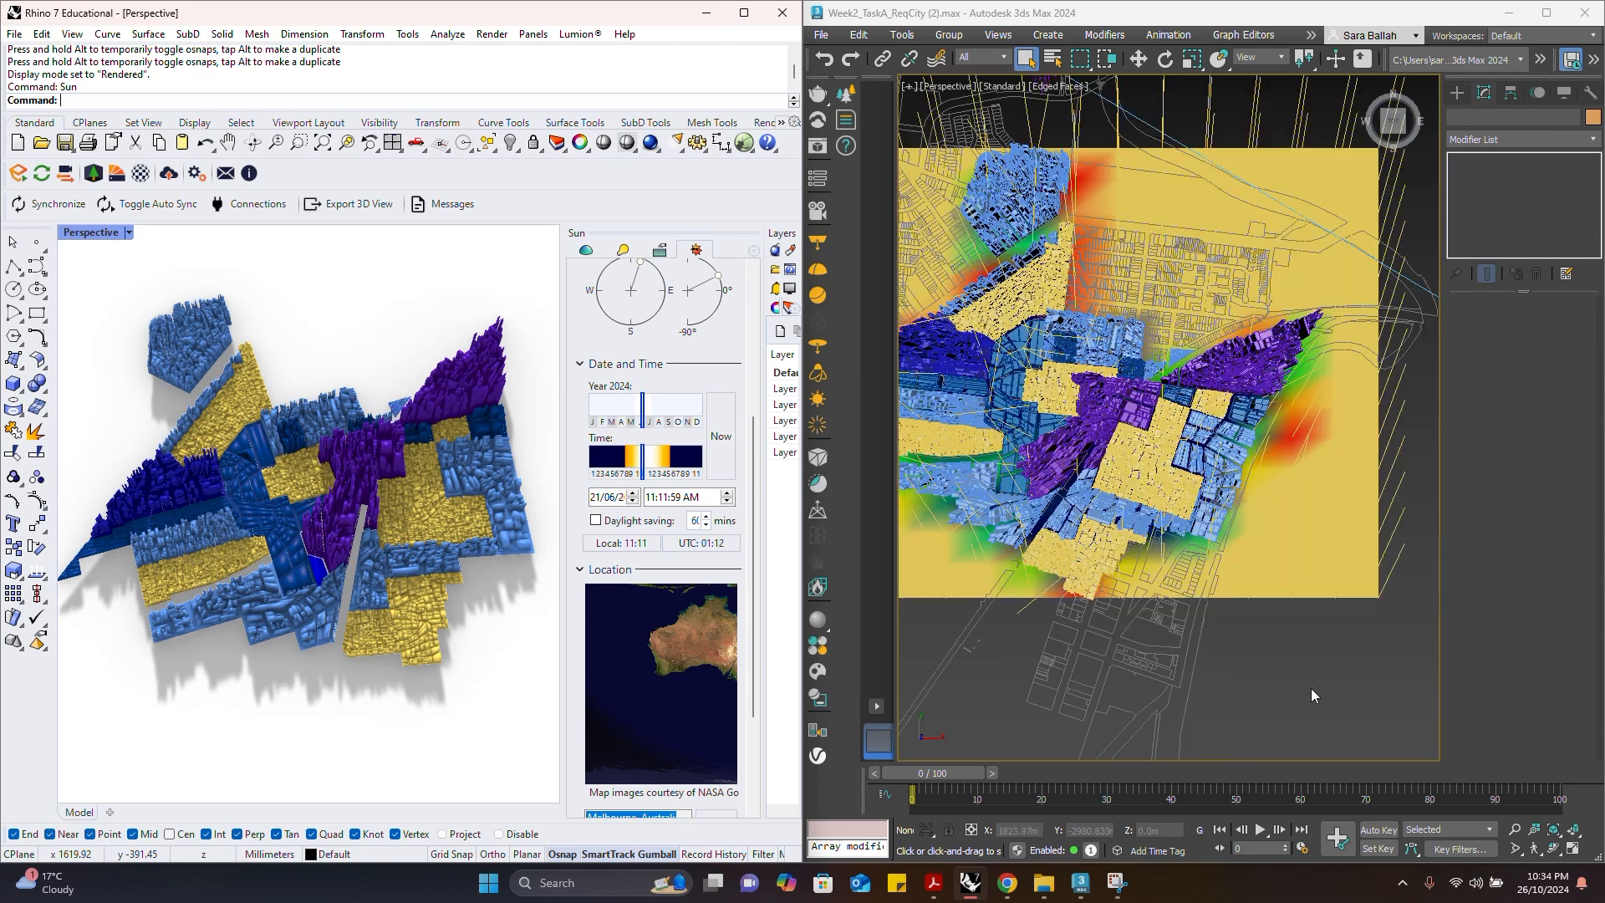
{"action": "scroll", "coordinate": [1309, 689], "scroll_direction": "down", "scroll_amount": 3}
{"action": "scroll", "coordinate": [1261, 665], "scroll_direction": "up", "scroll_amount": 3}
{"action": "scroll", "coordinate": [1261, 665], "scroll_direction": "down", "scroll_amount": 2}
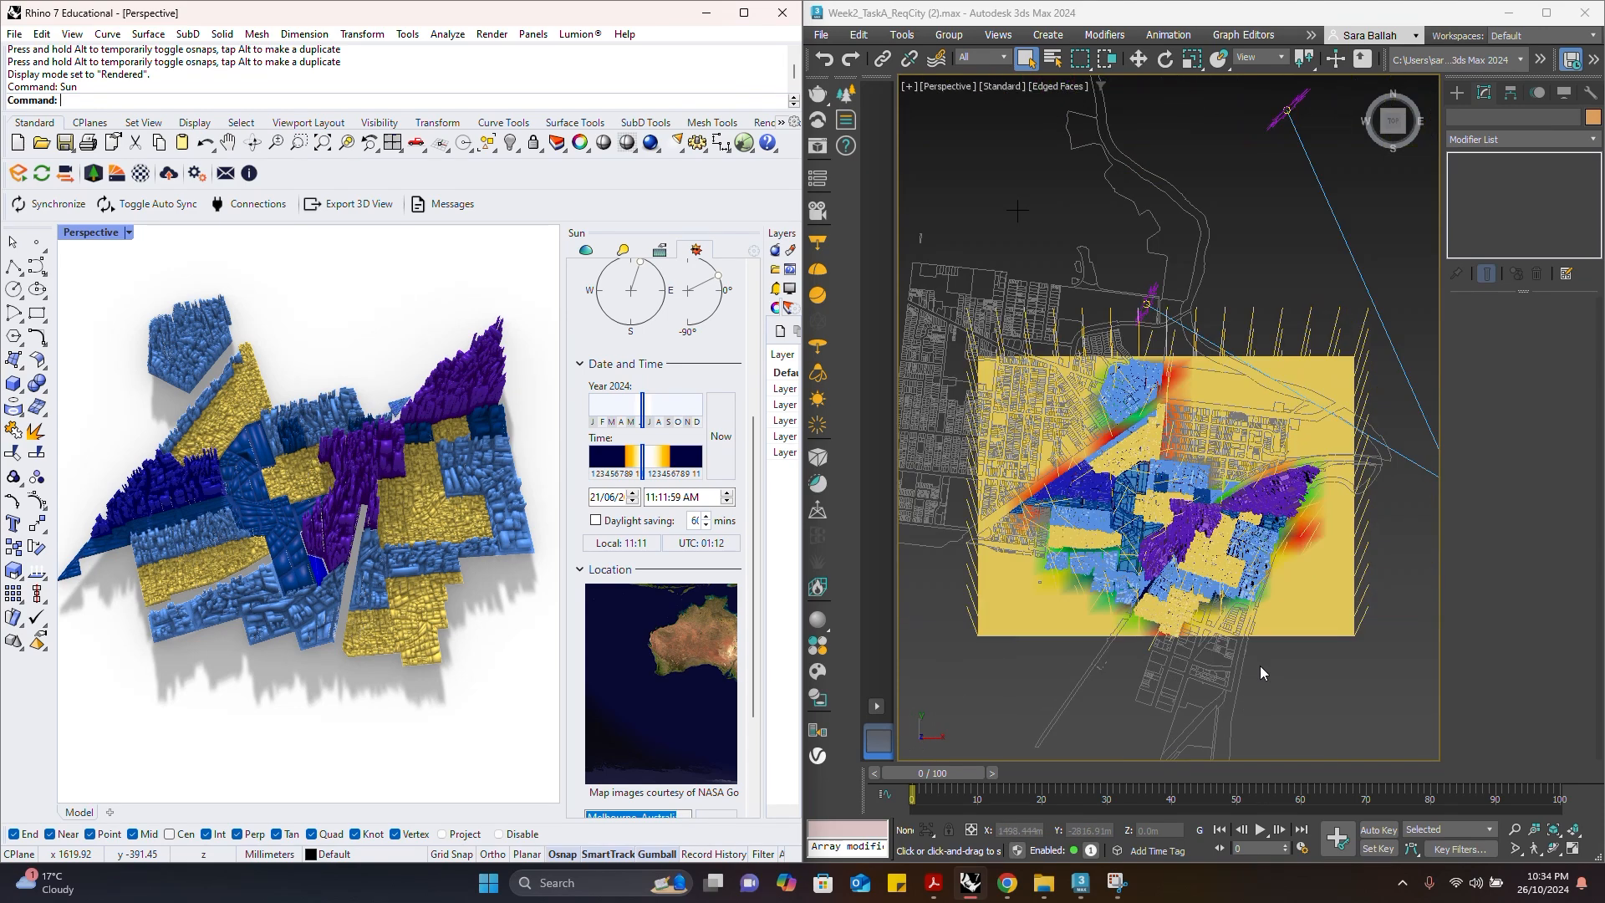
{"action": "scroll", "coordinate": [1182, 583], "scroll_direction": "up", "scroll_amount": 3}
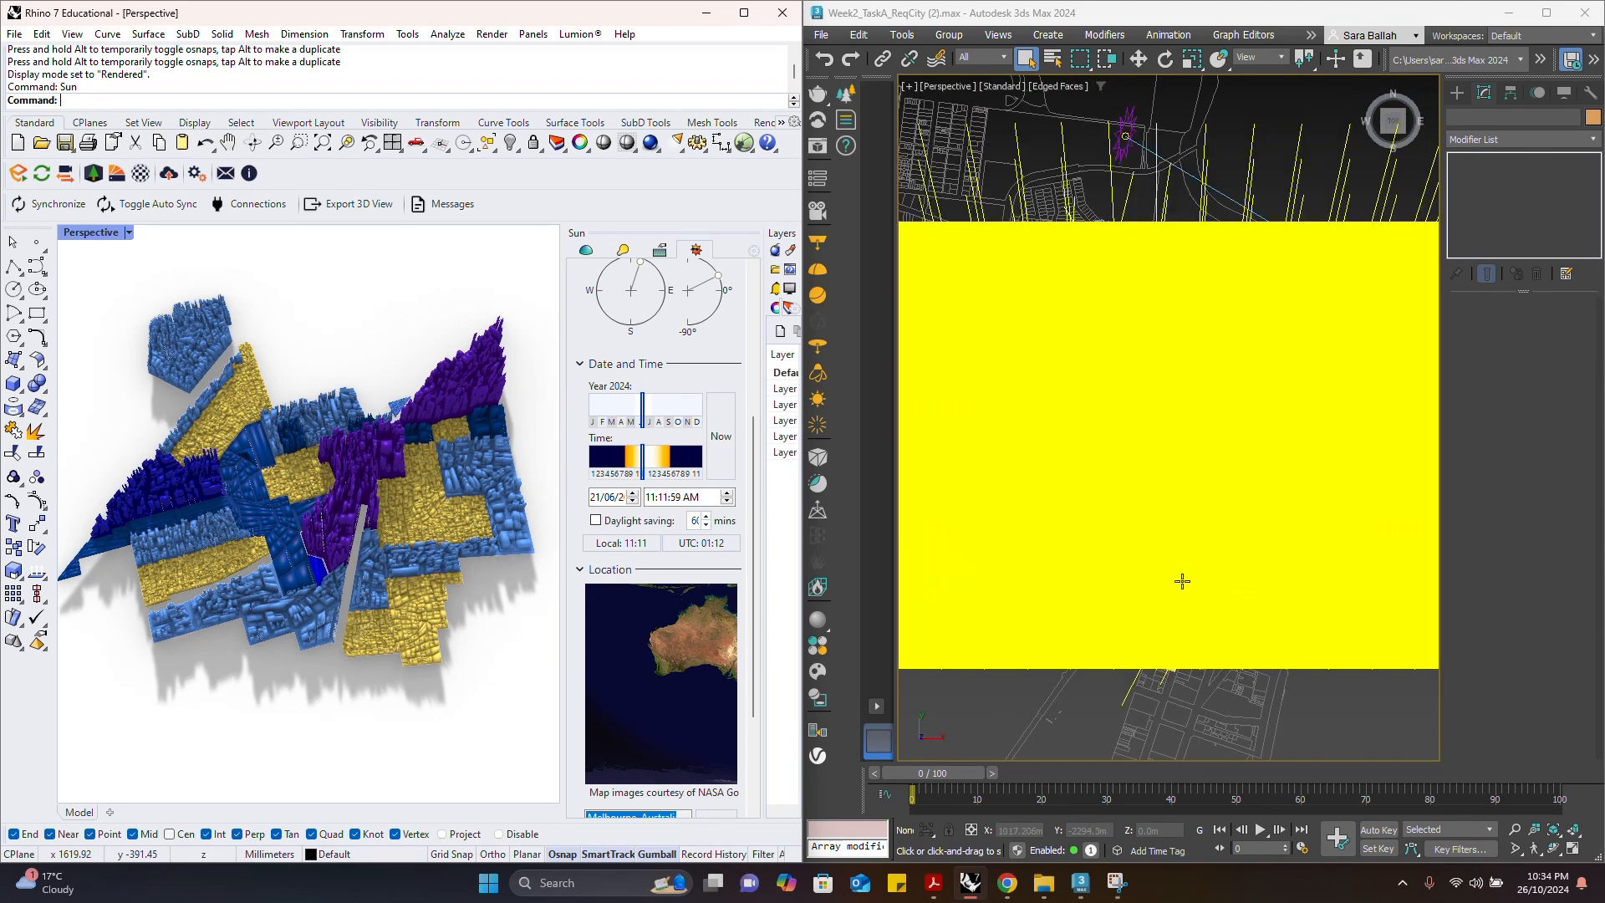
{"action": "left_click", "coordinate": [1317, 724]}
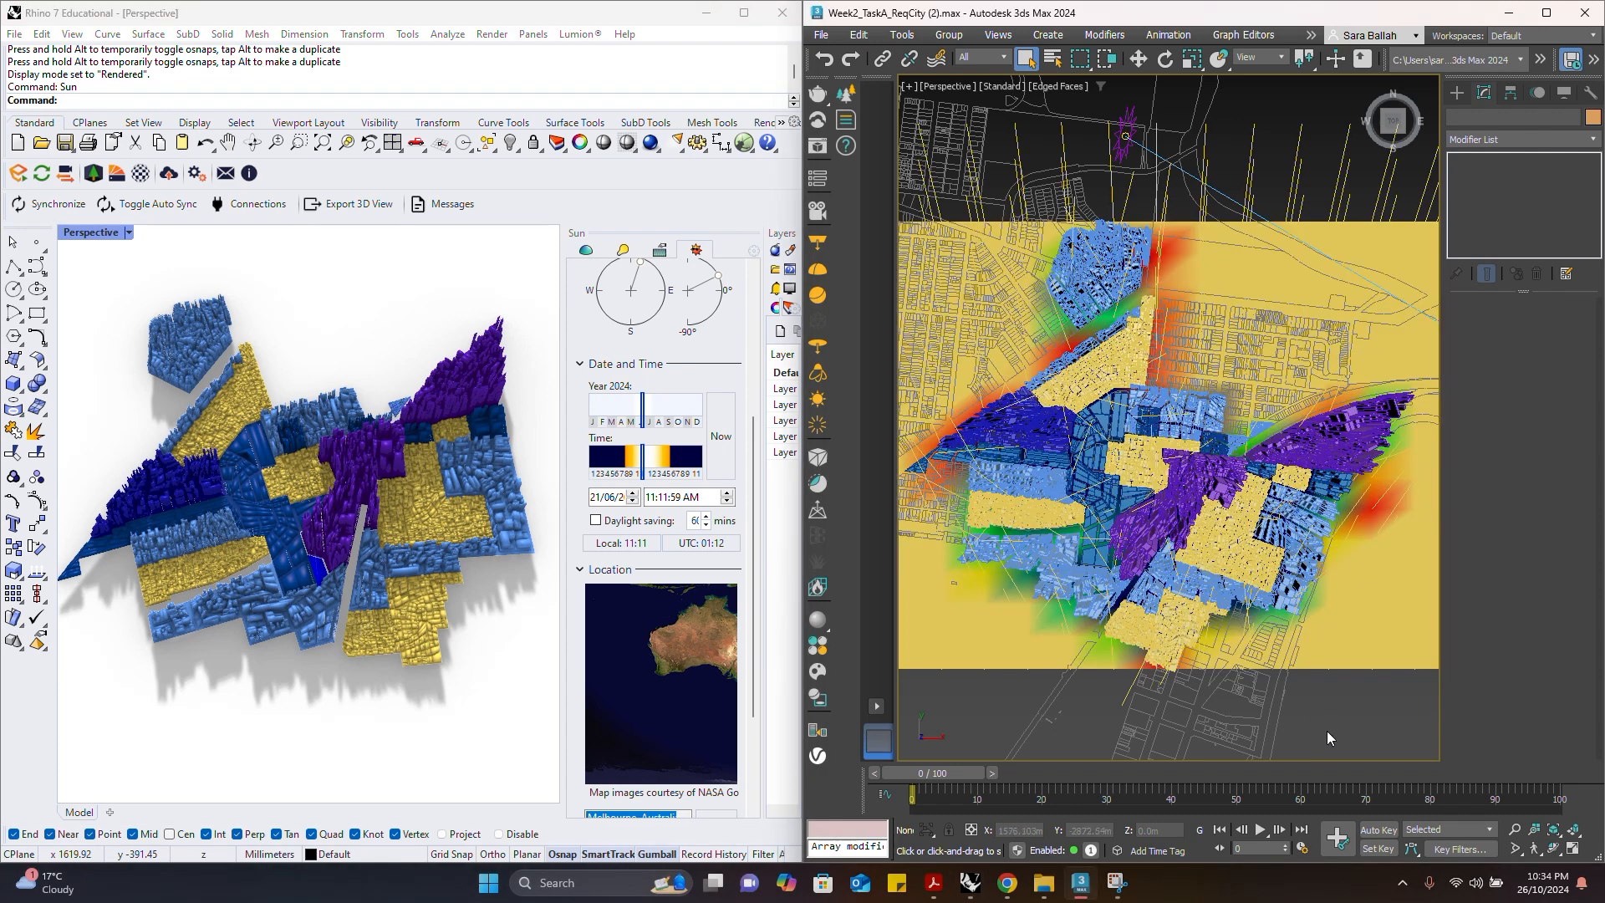
Set the Rhino sun's time to 2:24 PM and inspect the shadows cast around the city blocks
{"action": "left_click", "coordinate": [277, 700]}
{"action": "right_click_drag", "start_coordinate": [211, 562], "coordinate": [192, 610]}
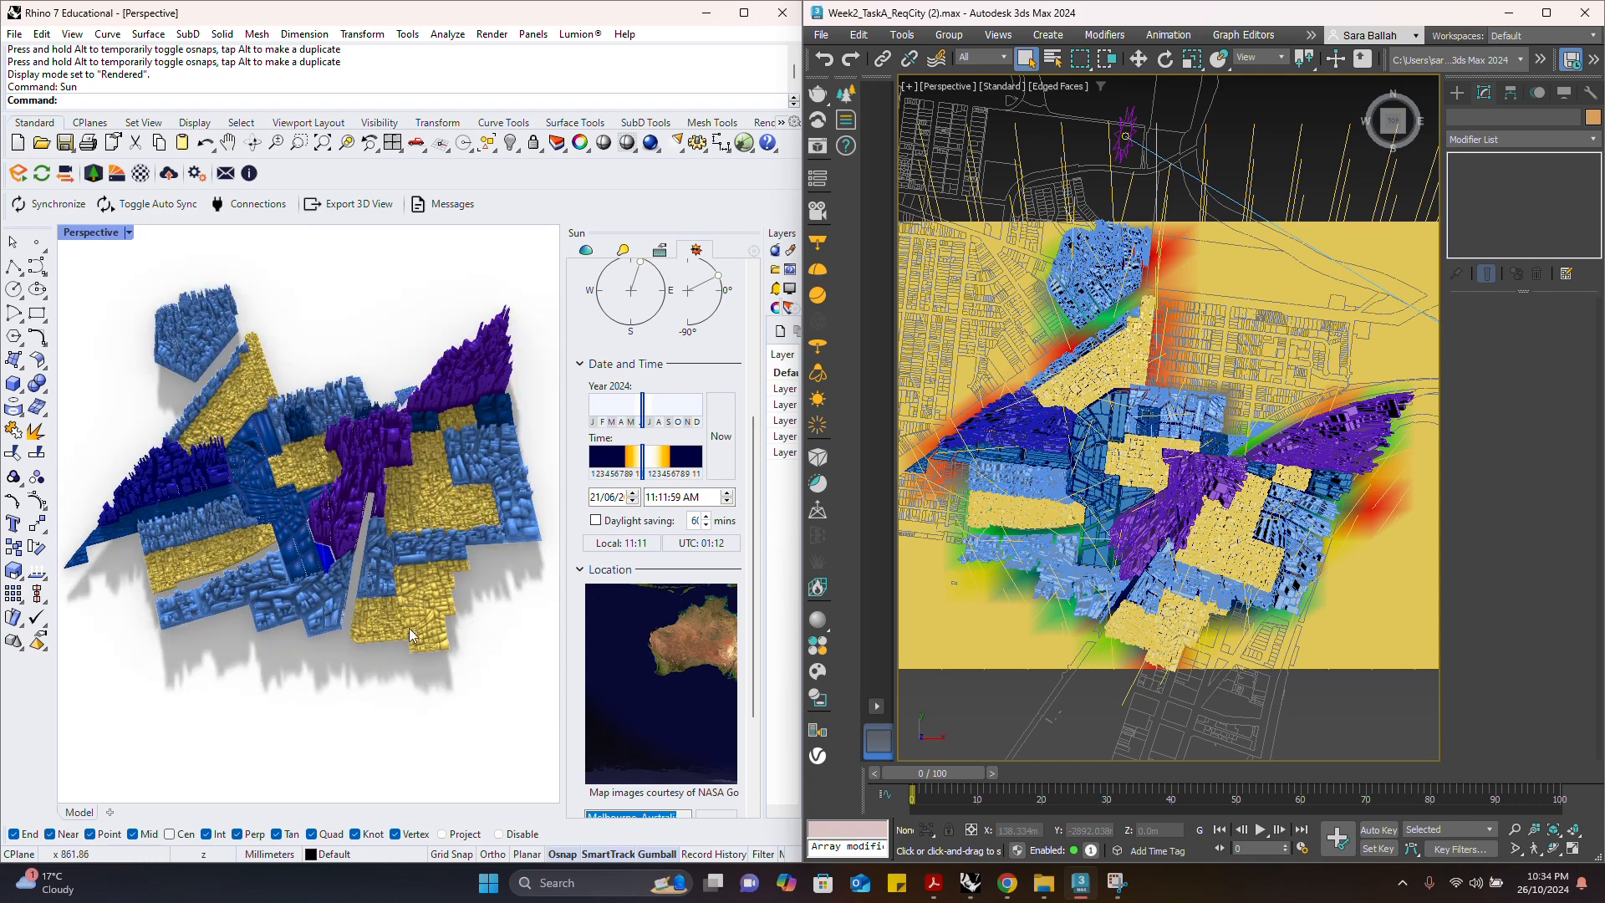
{"action": "right_click_drag", "start_coordinate": [345, 700], "coordinate": [400, 585]}
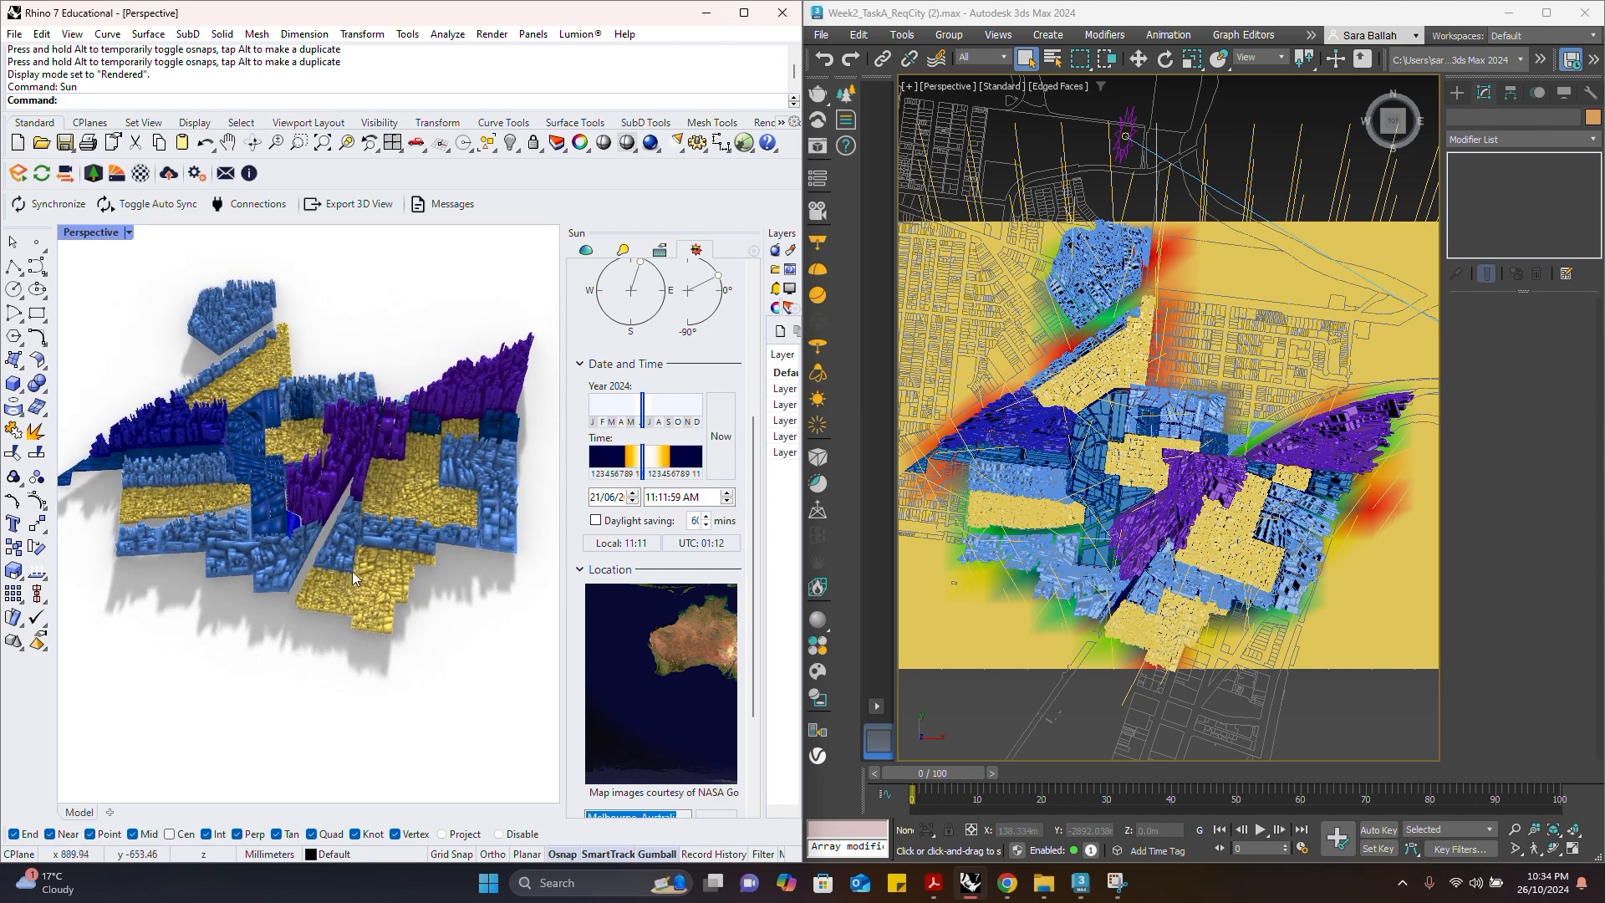
{"action": "scroll", "coordinate": [368, 560], "scroll_direction": "up", "scroll_amount": 3}
{"action": "scroll", "coordinate": [416, 536], "scroll_direction": "down", "scroll_amount": 3}
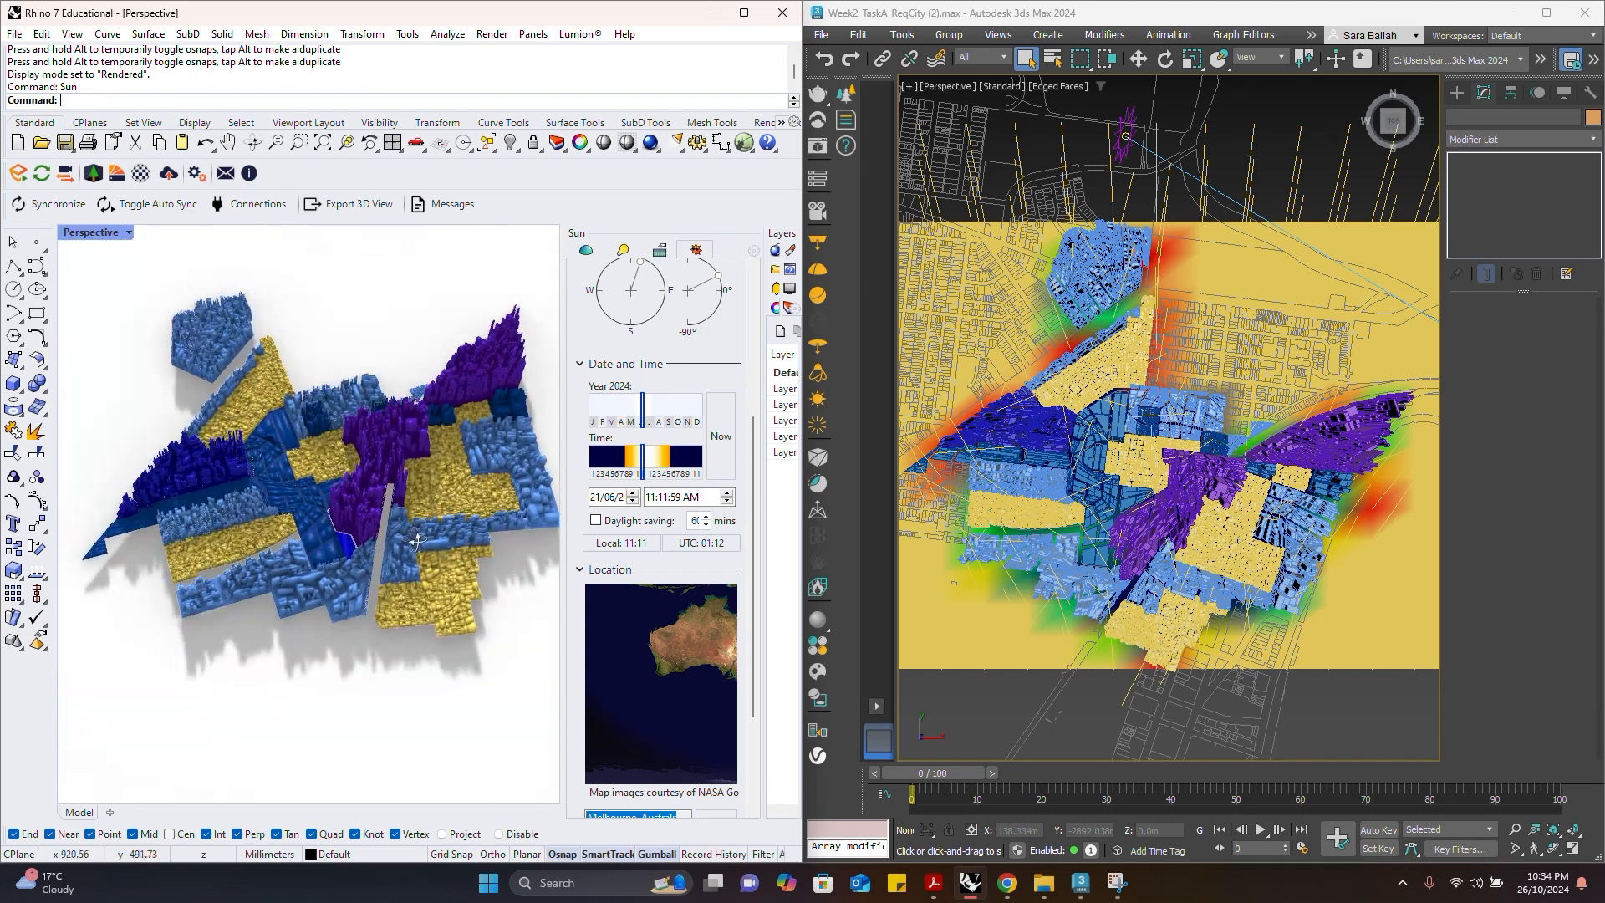
{"action": "left_click_drag", "start_coordinate": [656, 468], "coordinate": [659, 471]}
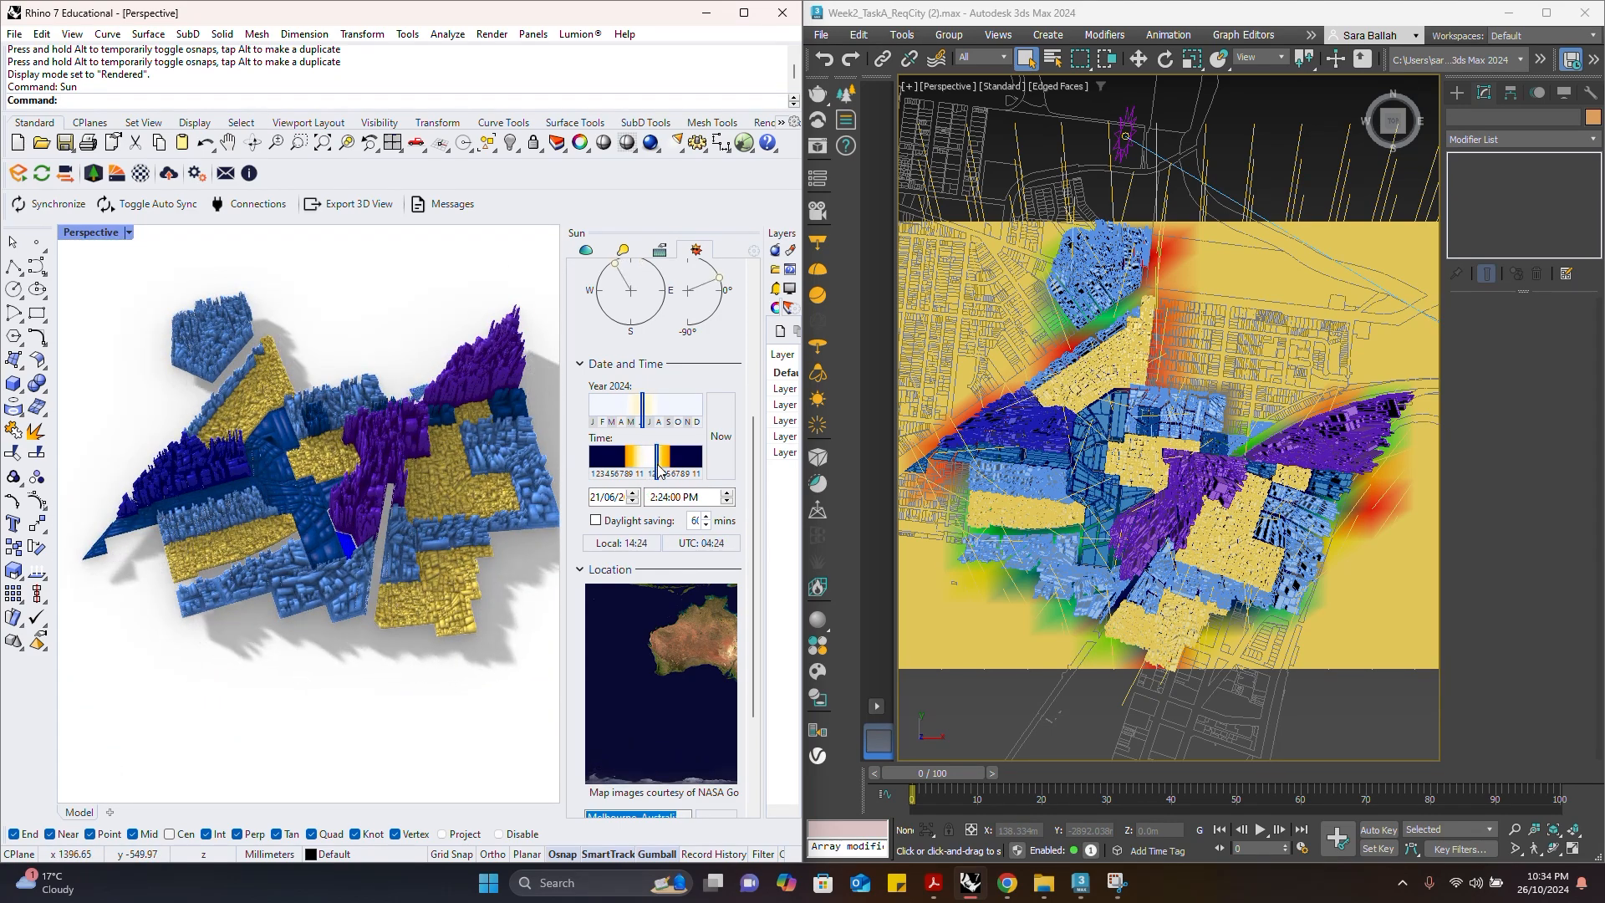
{"action": "scroll", "coordinate": [466, 480], "scroll_direction": "up", "scroll_amount": 2}
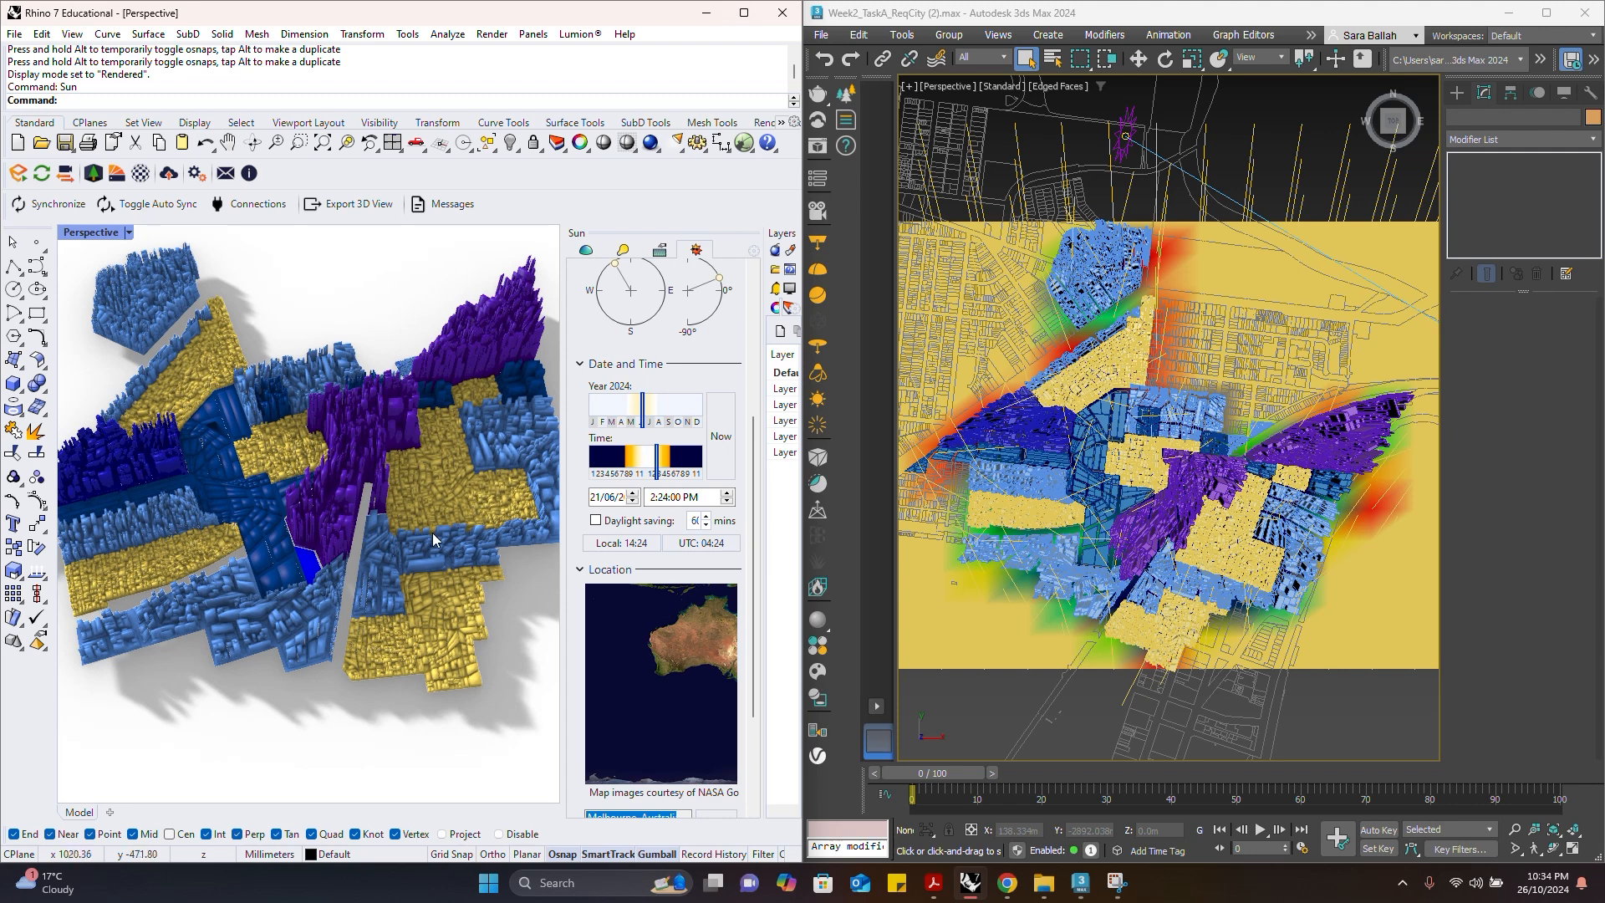
Set the Rhino sun's time to about 12:05 PM and inspect the shadows around the city model's edges
{"action": "mouse_move", "coordinate": [659, 463]}
{"action": "left_mouse_down"}
{"action": "mouse_move", "coordinate": [625, 464]}
{"action": "mouse_move", "coordinate": [666, 479]}
{"action": "mouse_move", "coordinate": [647, 470]}
{"action": "left_mouse_up"}
{"action": "scroll", "coordinate": [525, 601], "scroll_direction": "down", "scroll_amount": 3}
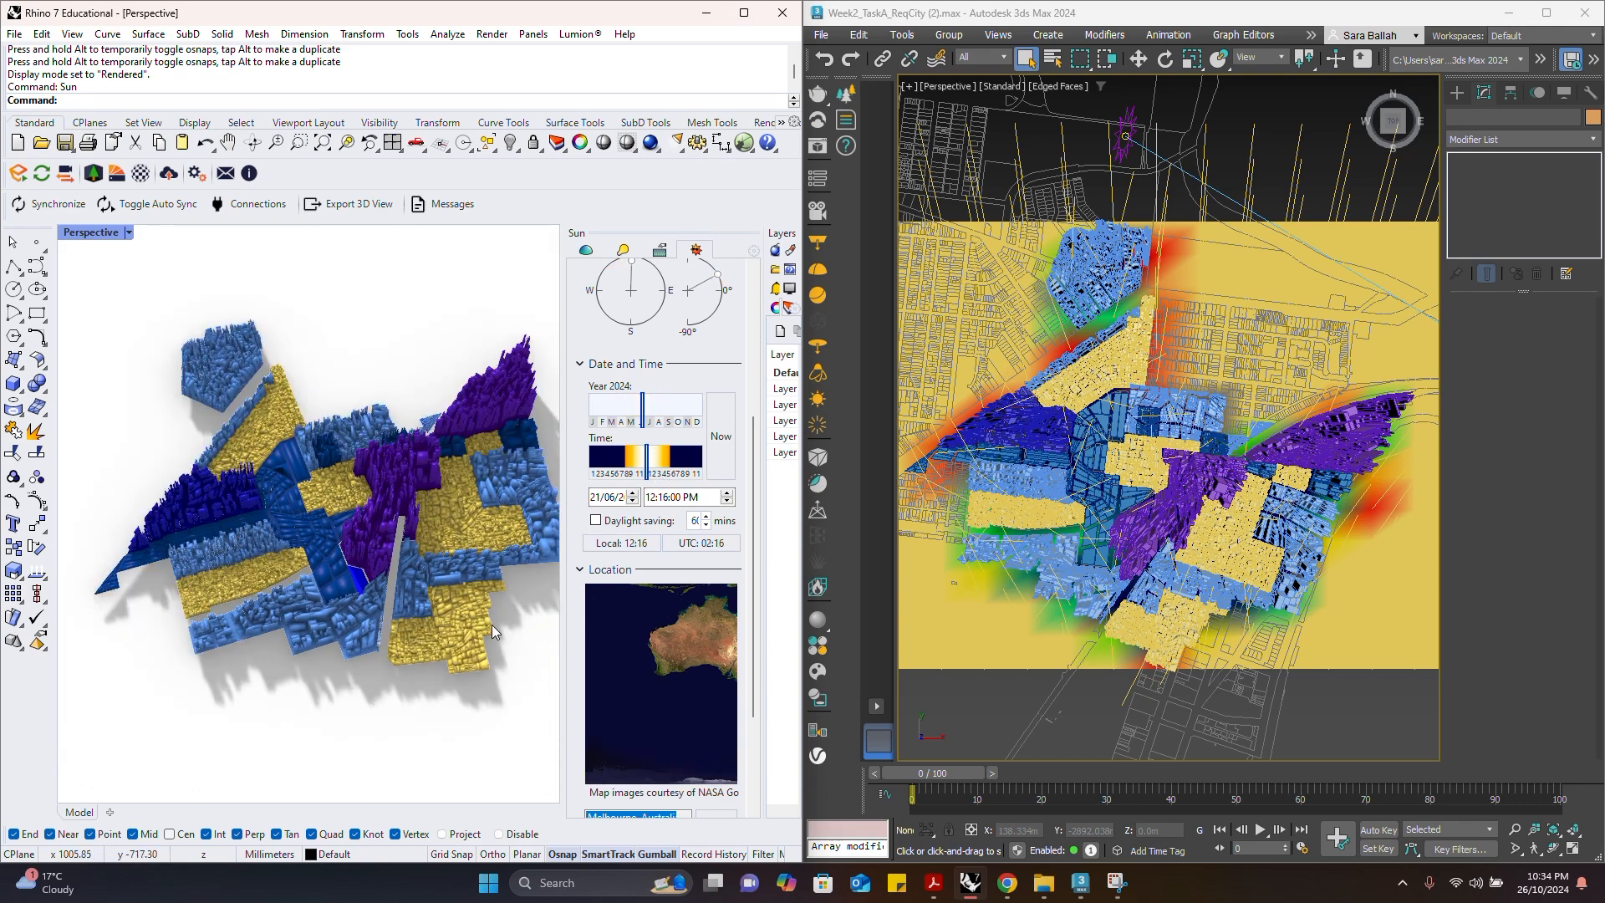
{"action": "scroll", "coordinate": [532, 620], "scroll_direction": "up", "scroll_amount": 2}
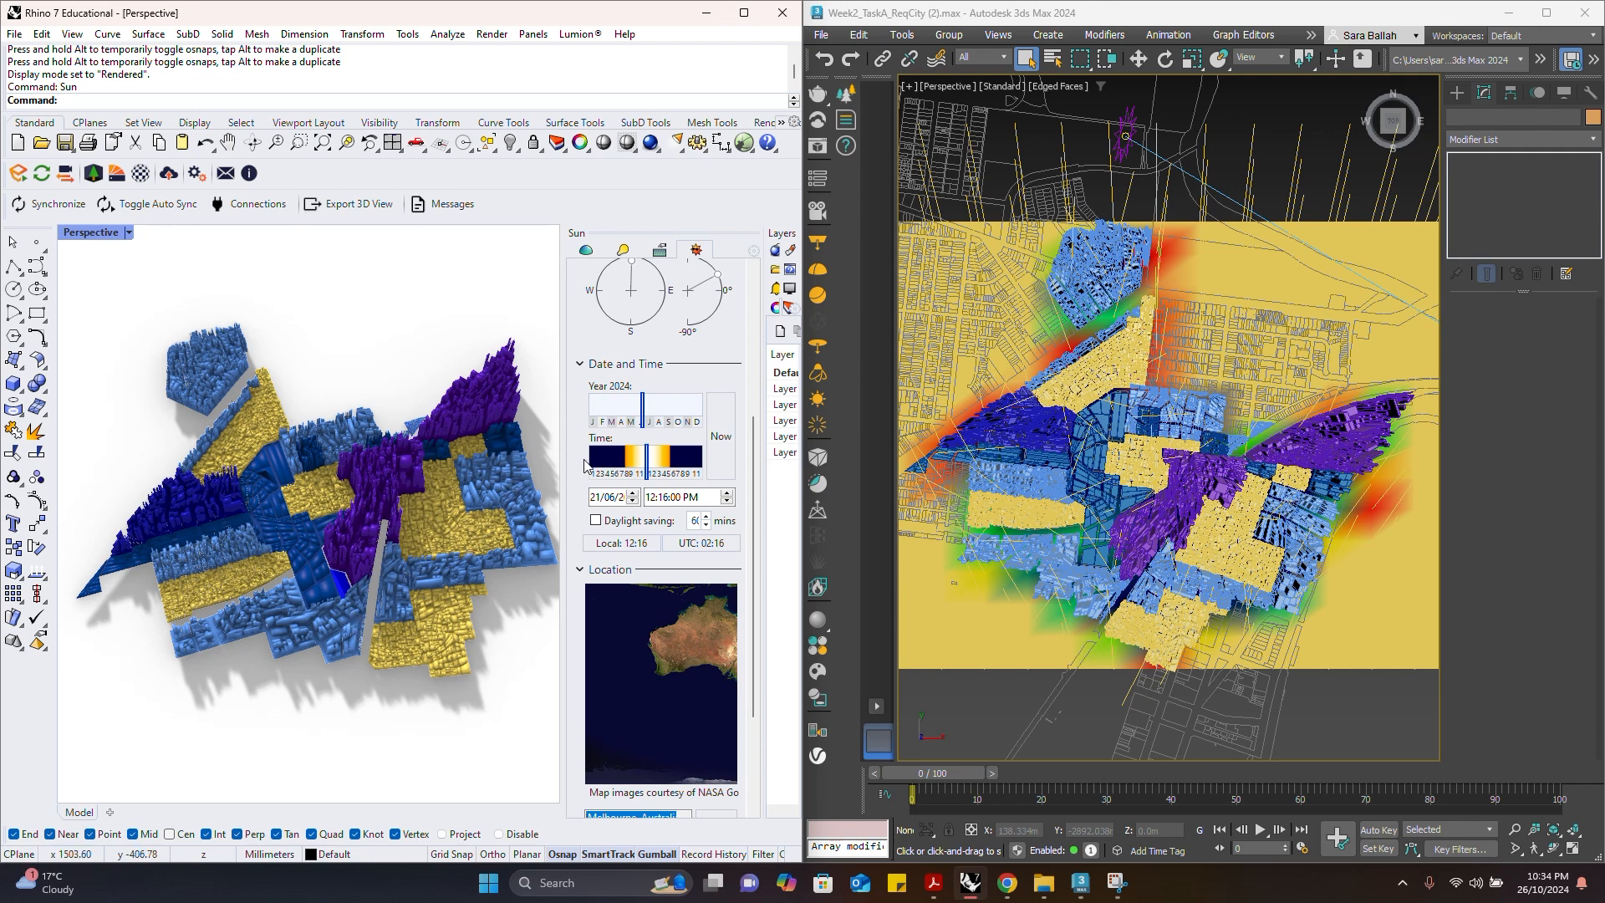
{"action": "left_click_drag", "start_coordinate": [653, 466], "coordinate": [649, 464]}
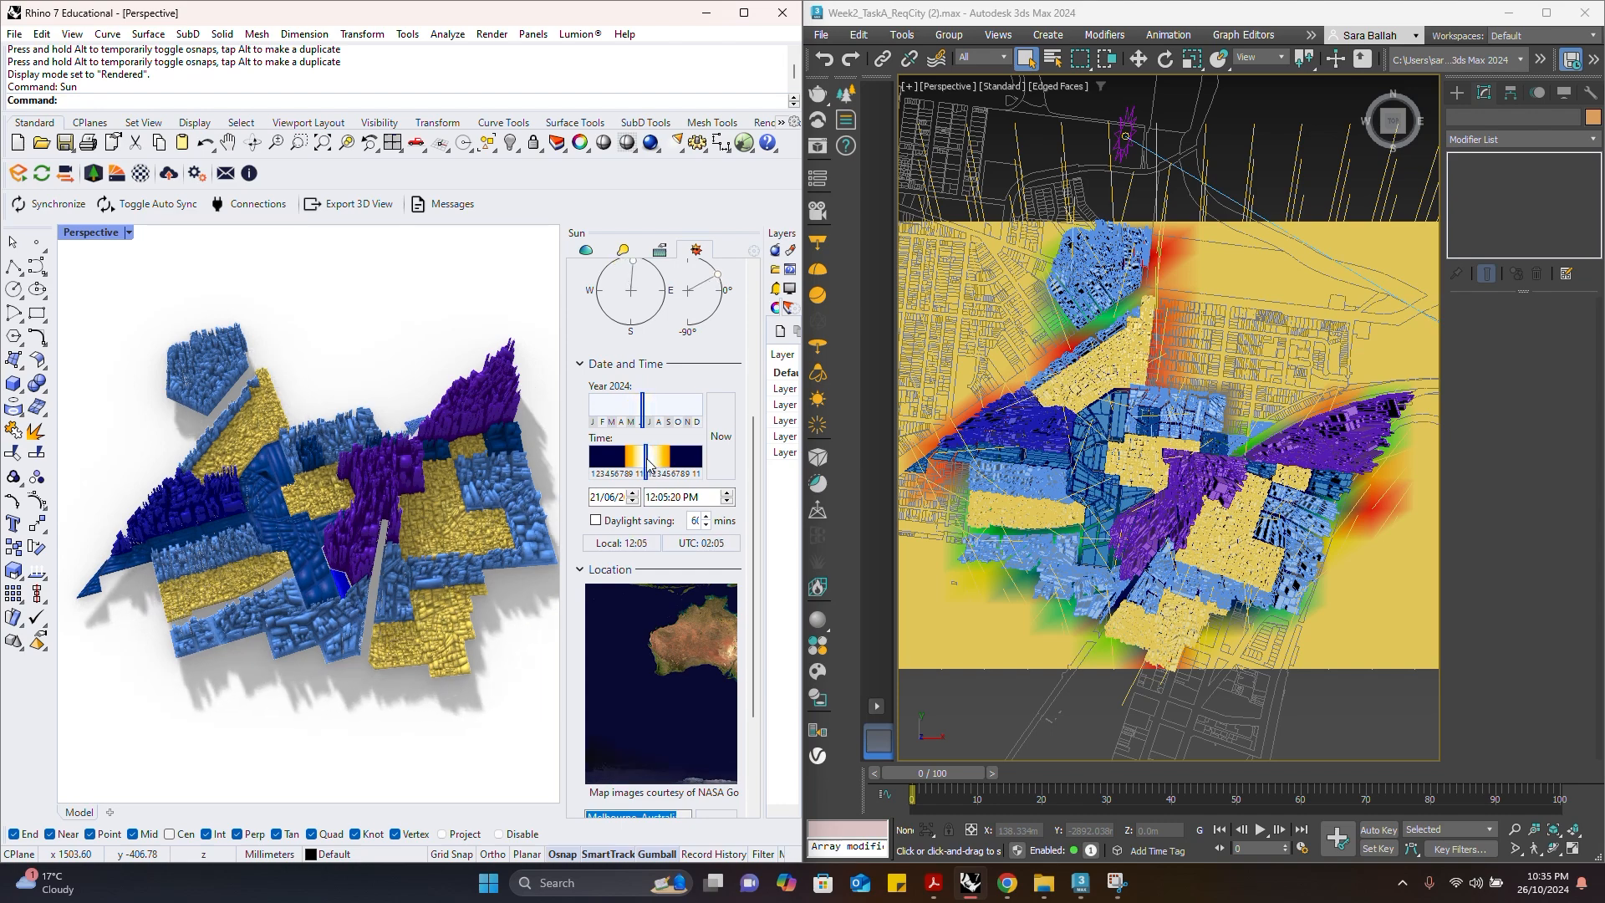
{"action": "scroll", "coordinate": [409, 634], "scroll_direction": "down", "scroll_amount": 2}
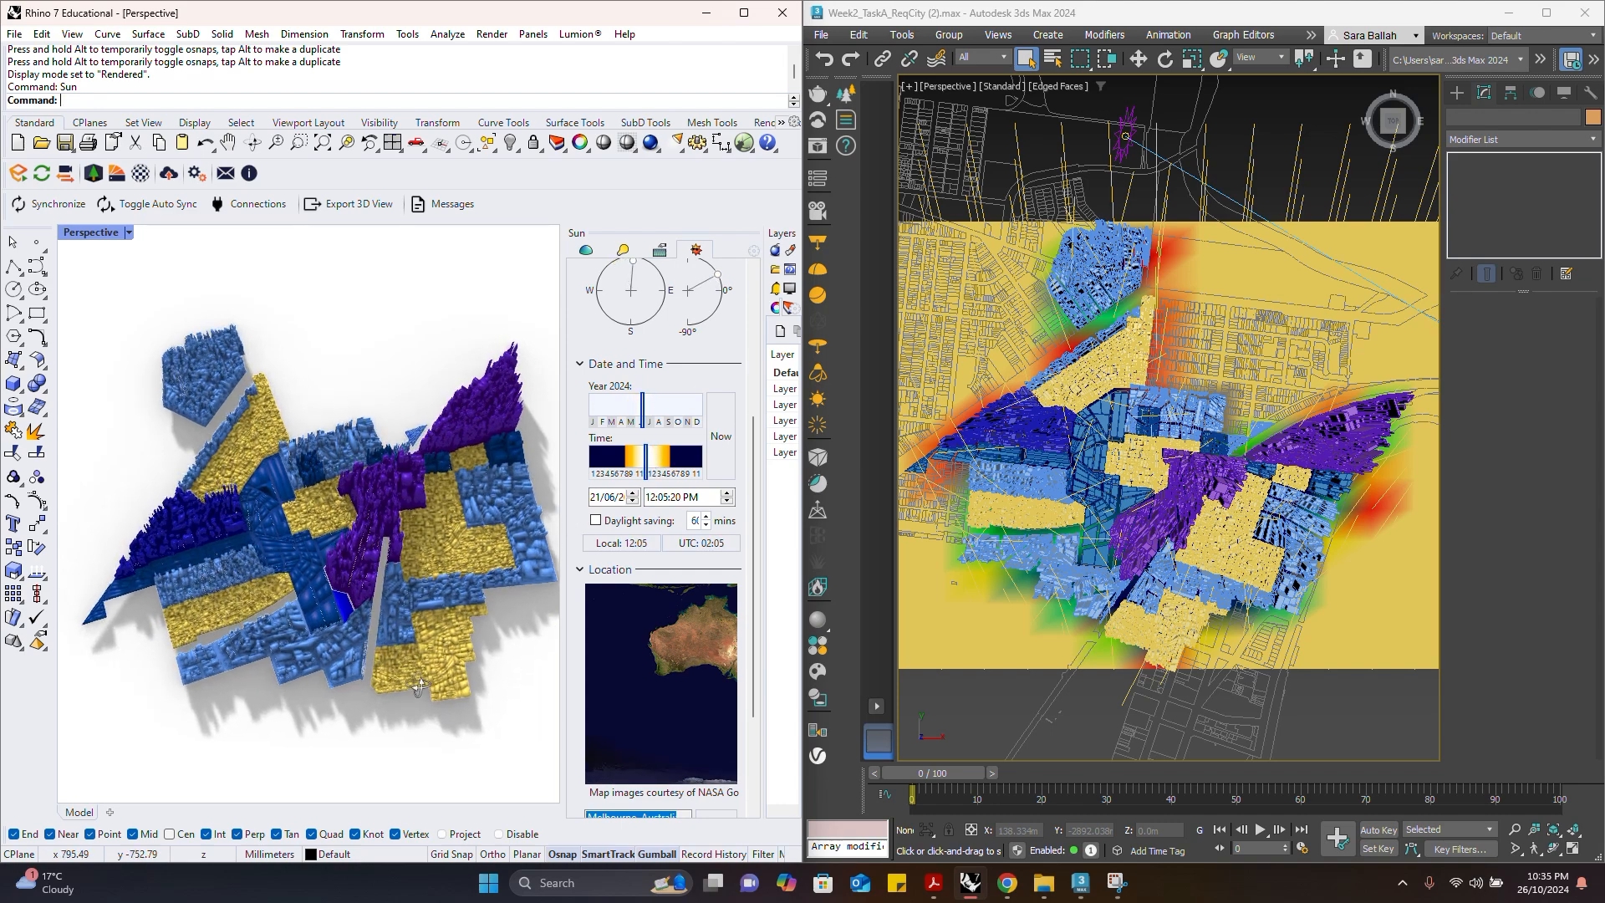
{"action": "scroll", "coordinate": [429, 716], "scroll_direction": "up", "scroll_amount": 2}
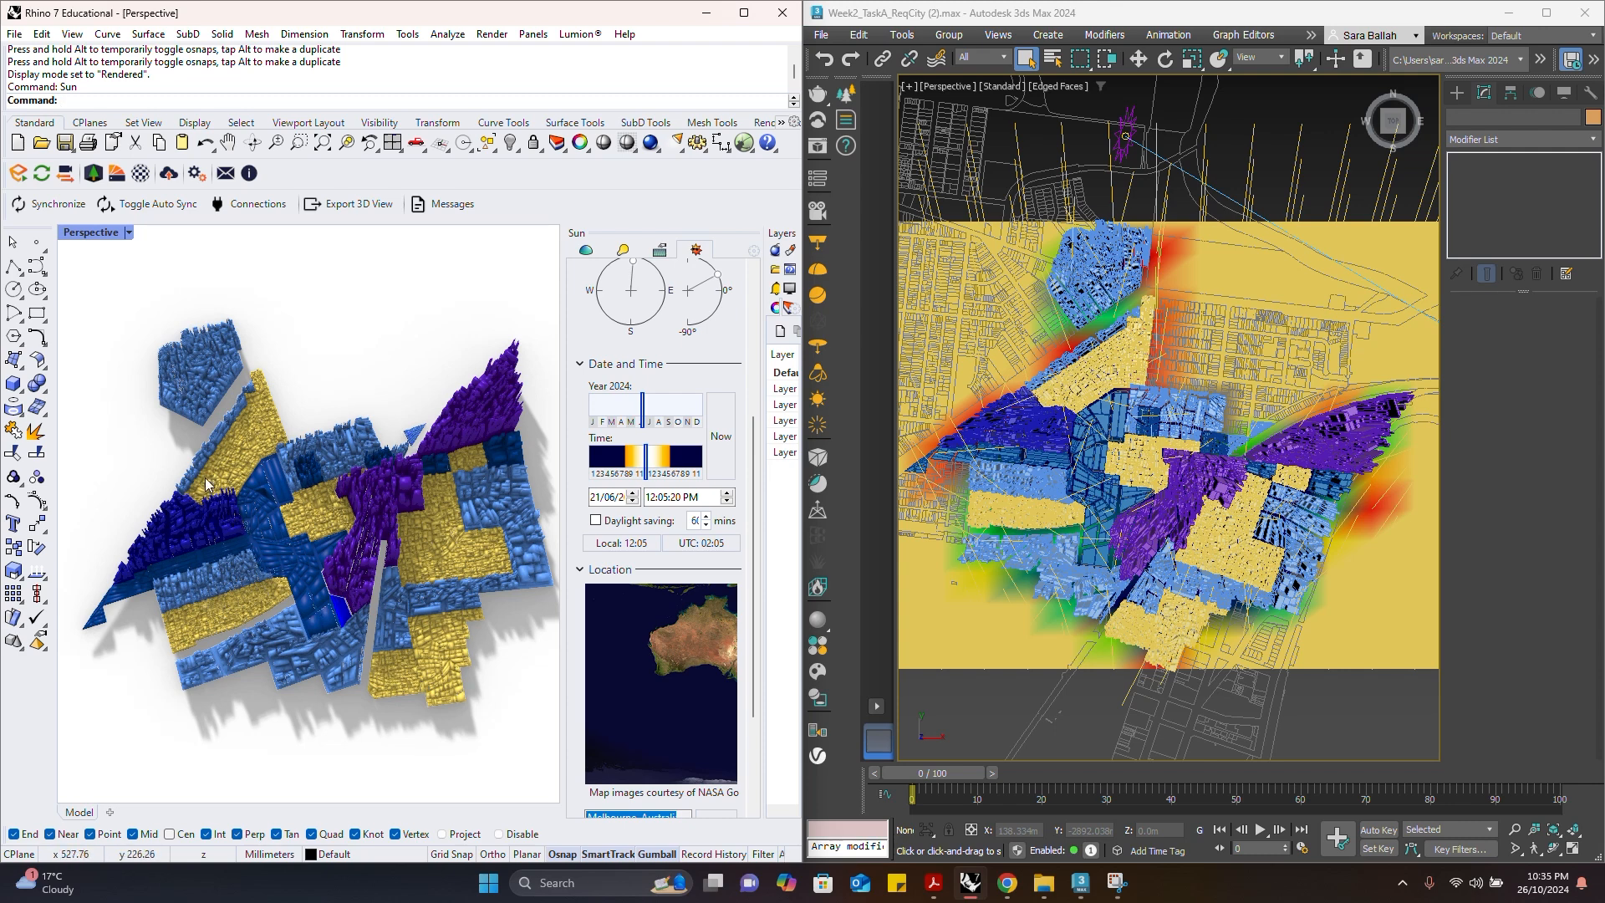
{"action": "scroll", "coordinate": [207, 478], "scroll_direction": "down", "scroll_amount": 2}
{"action": "scroll", "coordinate": [243, 535], "scroll_direction": "up", "scroll_amount": 2}
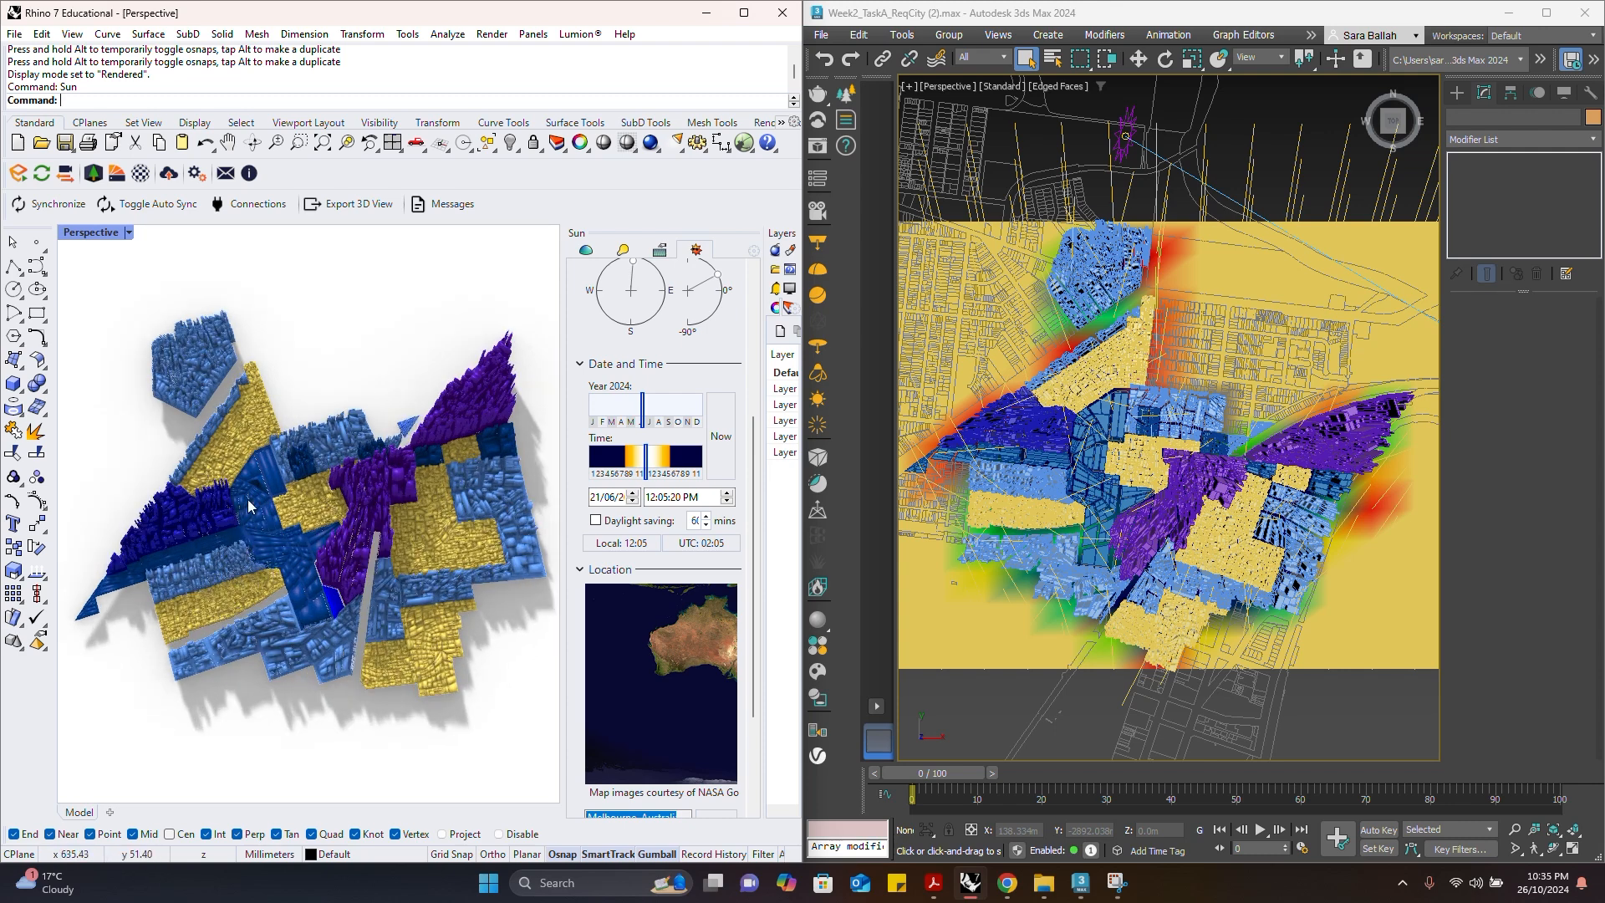
Examine the 3ds Max light meter colours around the city and the surrounding sun positions against the Rhino shadows
{"action": "scroll", "coordinate": [1193, 543], "scroll_direction": "down", "scroll_amount": 2}
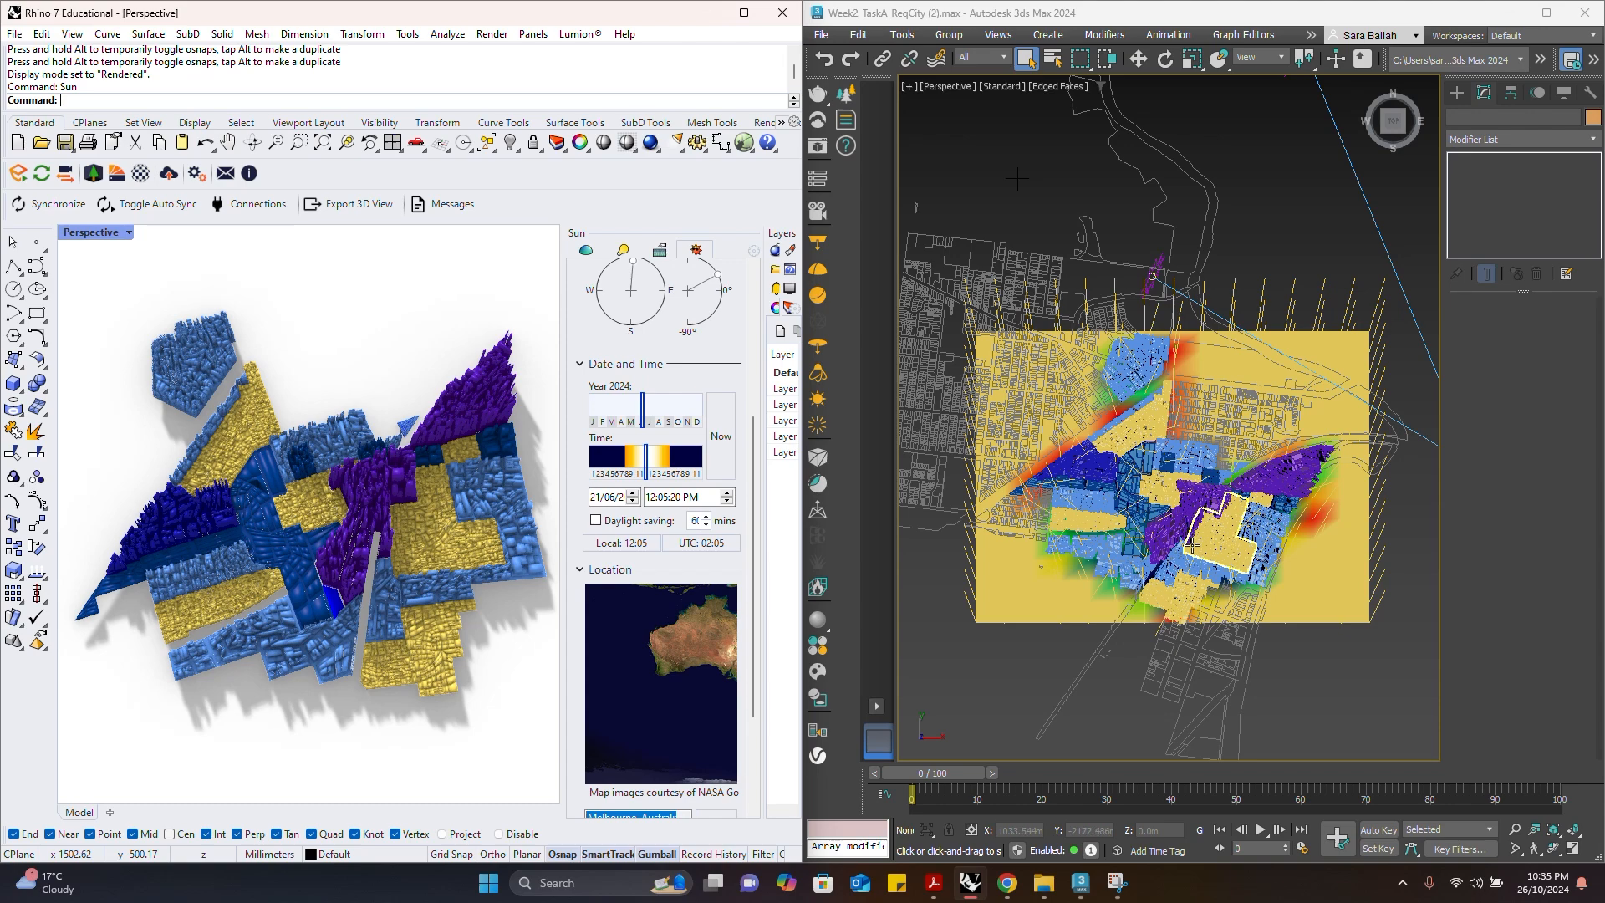
{"action": "scroll", "coordinate": [1194, 544], "scroll_direction": "up", "scroll_amount": 2}
{"action": "scroll", "coordinate": [1187, 548], "scroll_direction": "down", "scroll_amount": 2}
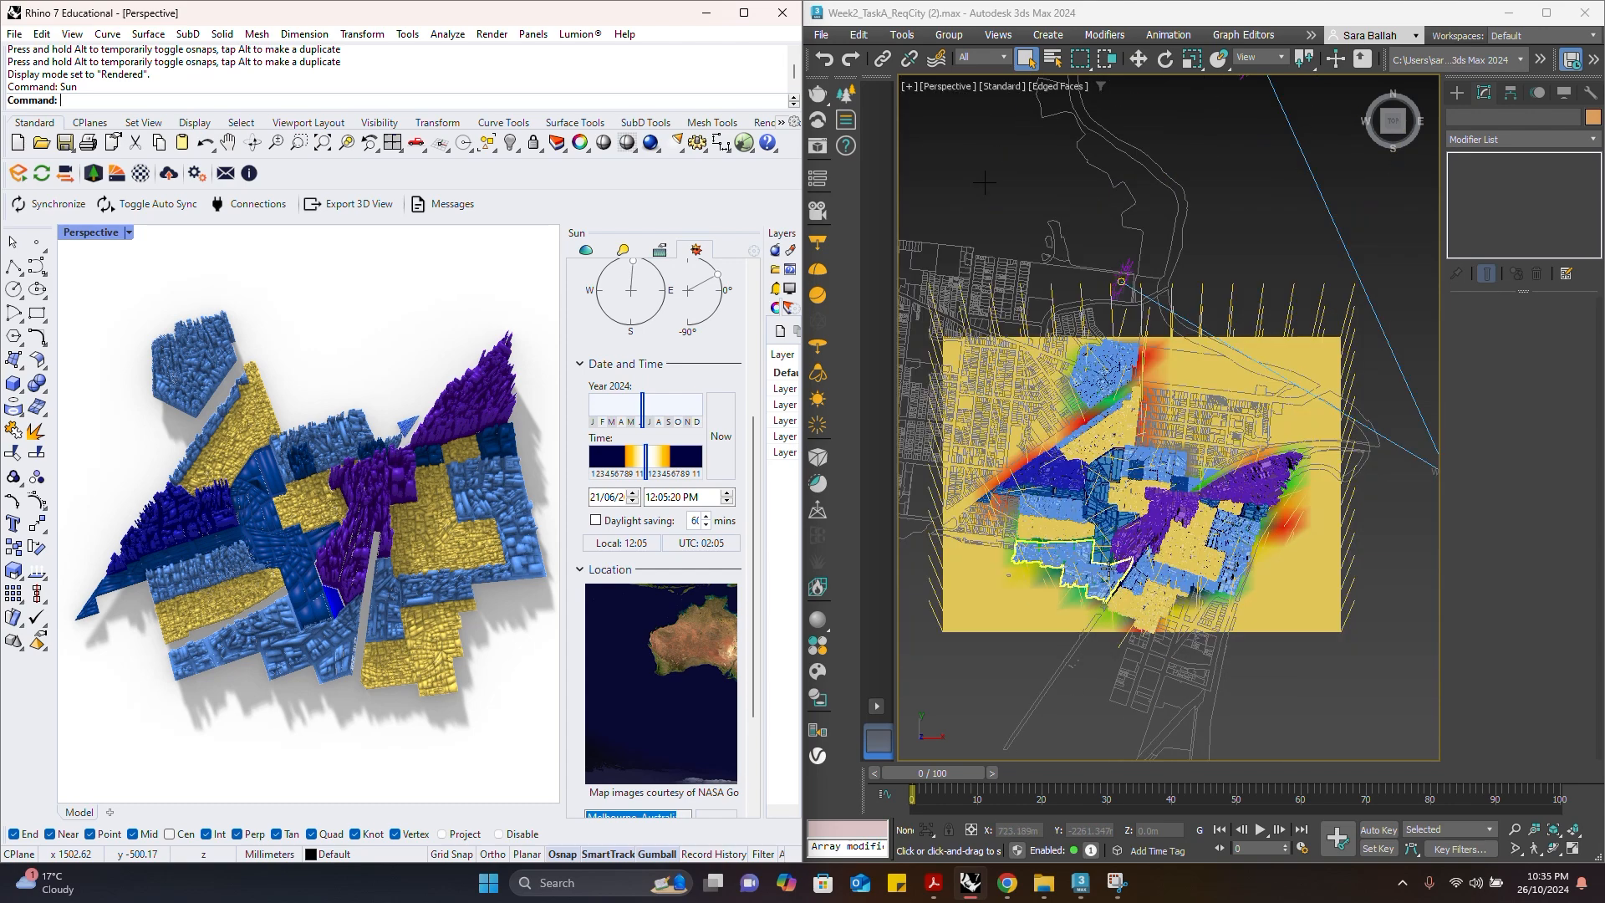
{"action": "scroll", "coordinate": [1108, 569], "scroll_direction": "up", "scroll_amount": 3}
{"action": "scroll", "coordinate": [1211, 152], "scroll_direction": "down", "scroll_amount": 5}
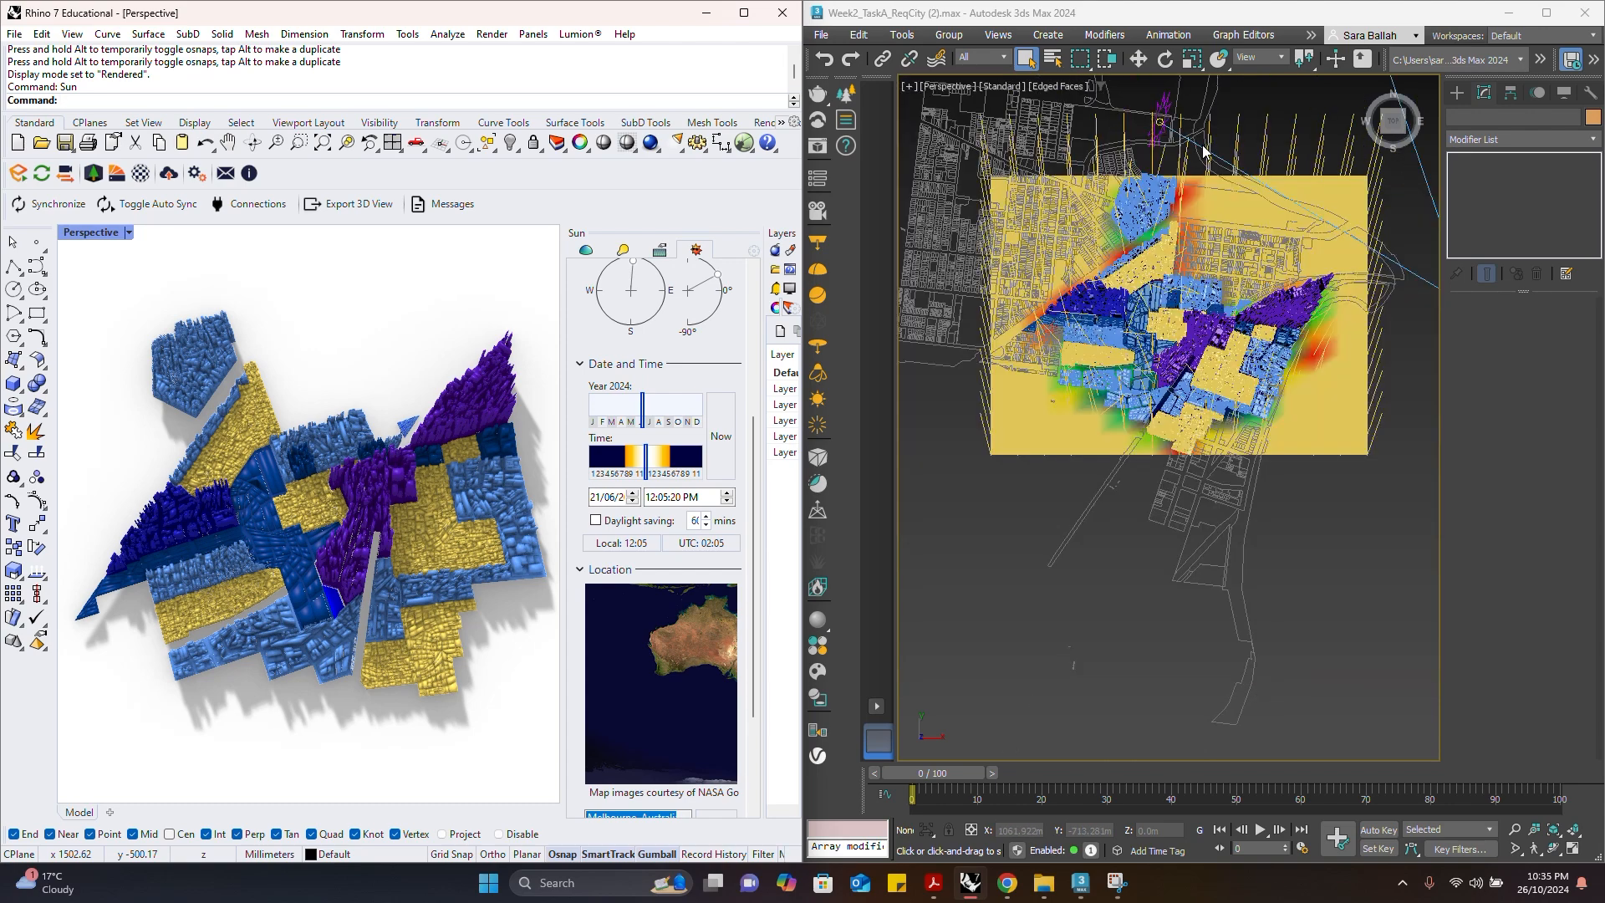
{"action": "scroll", "coordinate": [1211, 112], "scroll_direction": "down", "scroll_amount": 1}
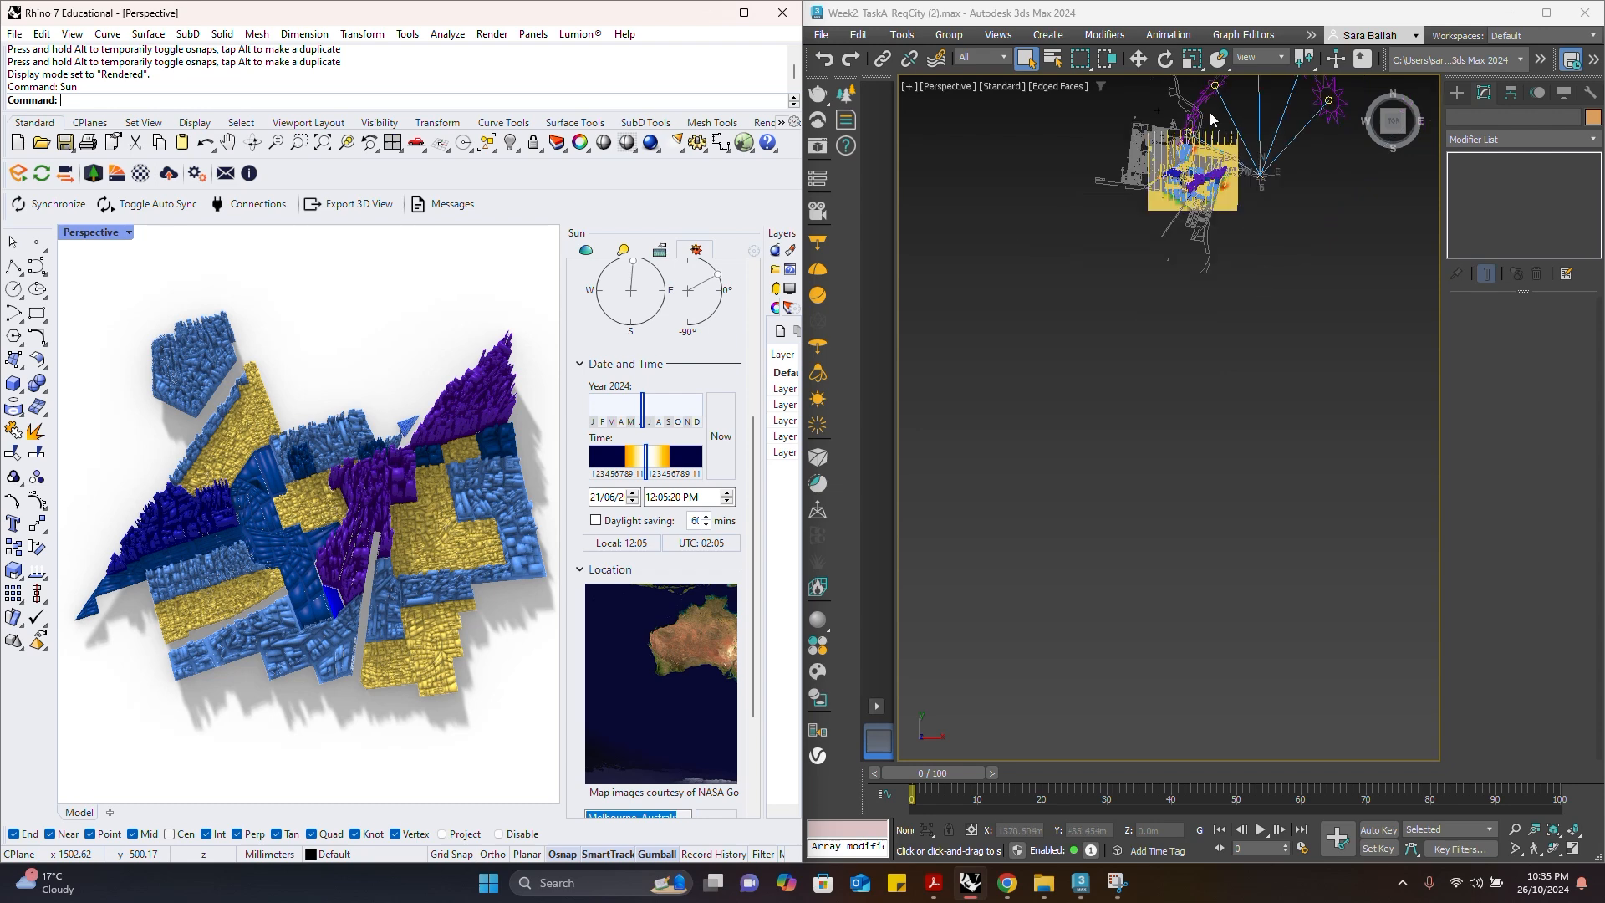
{"action": "scroll", "coordinate": [1210, 112], "scroll_direction": "up", "scroll_amount": 5}
{"action": "scroll", "coordinate": [1211, 151], "scroll_direction": "down", "scroll_amount": 3}
{"action": "scroll", "coordinate": [1170, 209], "scroll_direction": "up", "scroll_amount": 5}
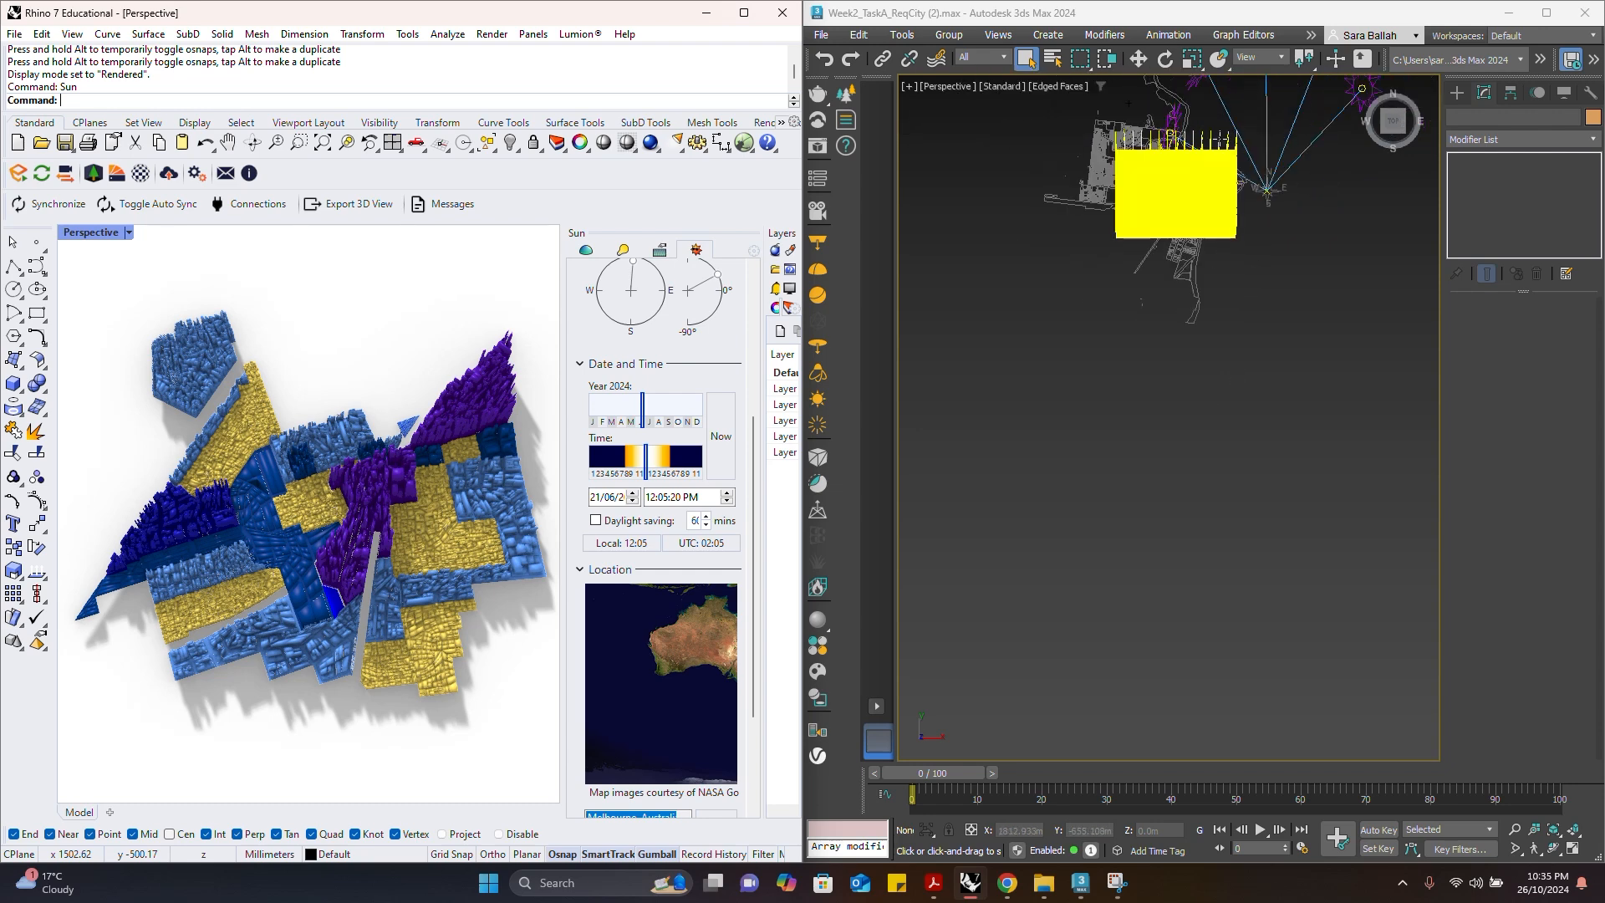
{"action": "scroll", "coordinate": [1087, 254], "scroll_direction": "down", "scroll_amount": 2}
{"action": "scroll", "coordinate": [1088, 254], "scroll_direction": "up", "scroll_amount": 2}
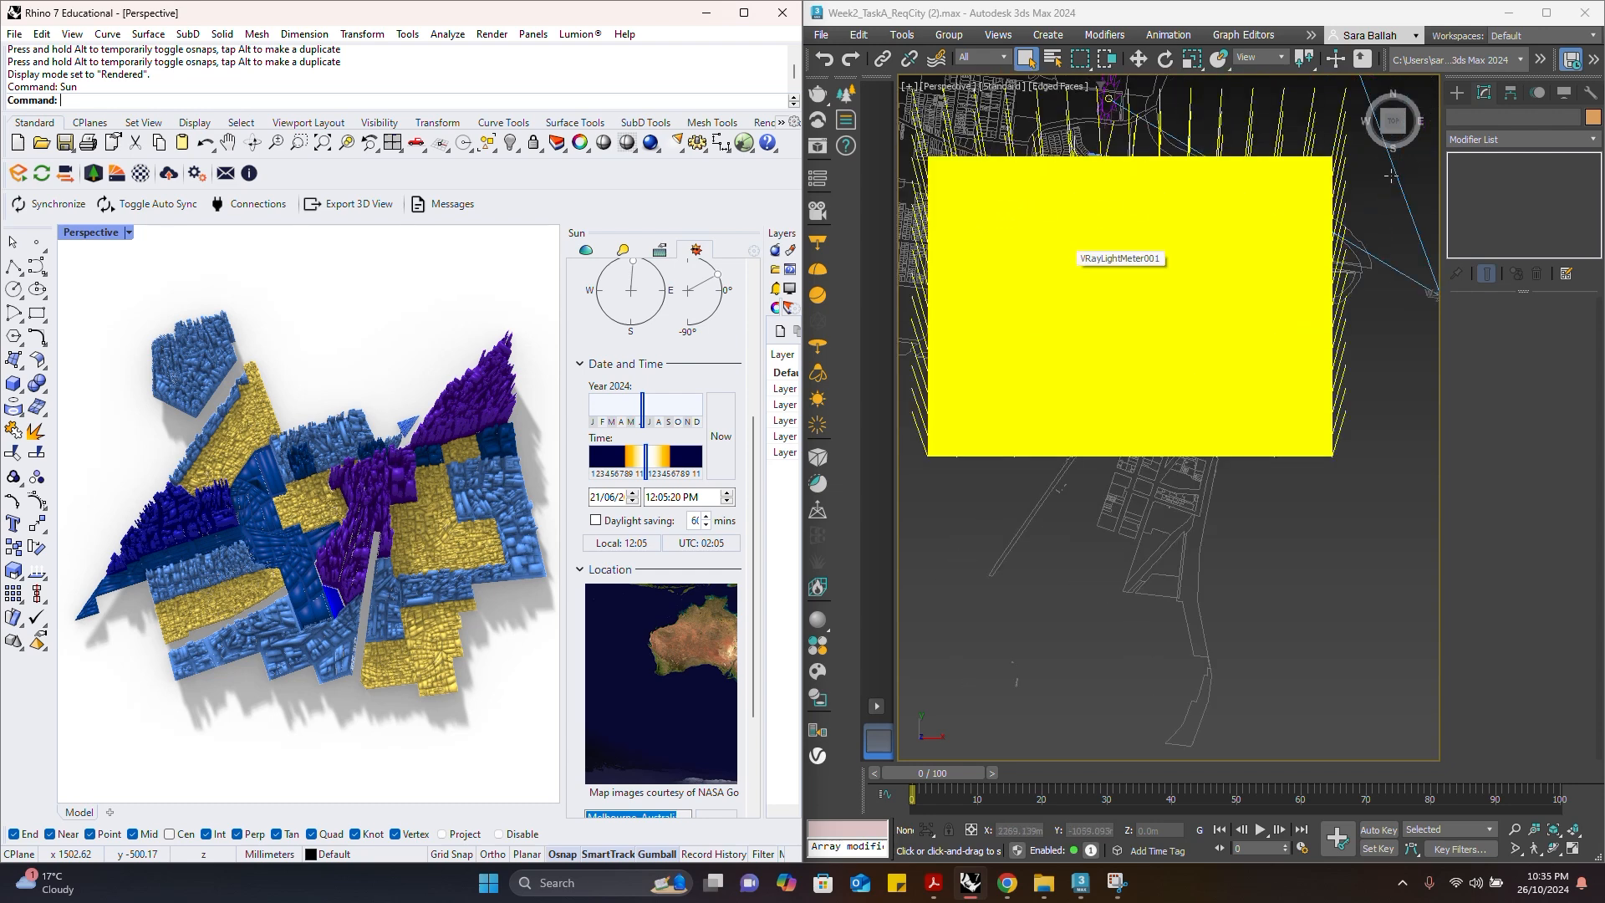
{"action": "left_click", "coordinate": [1286, 595]}
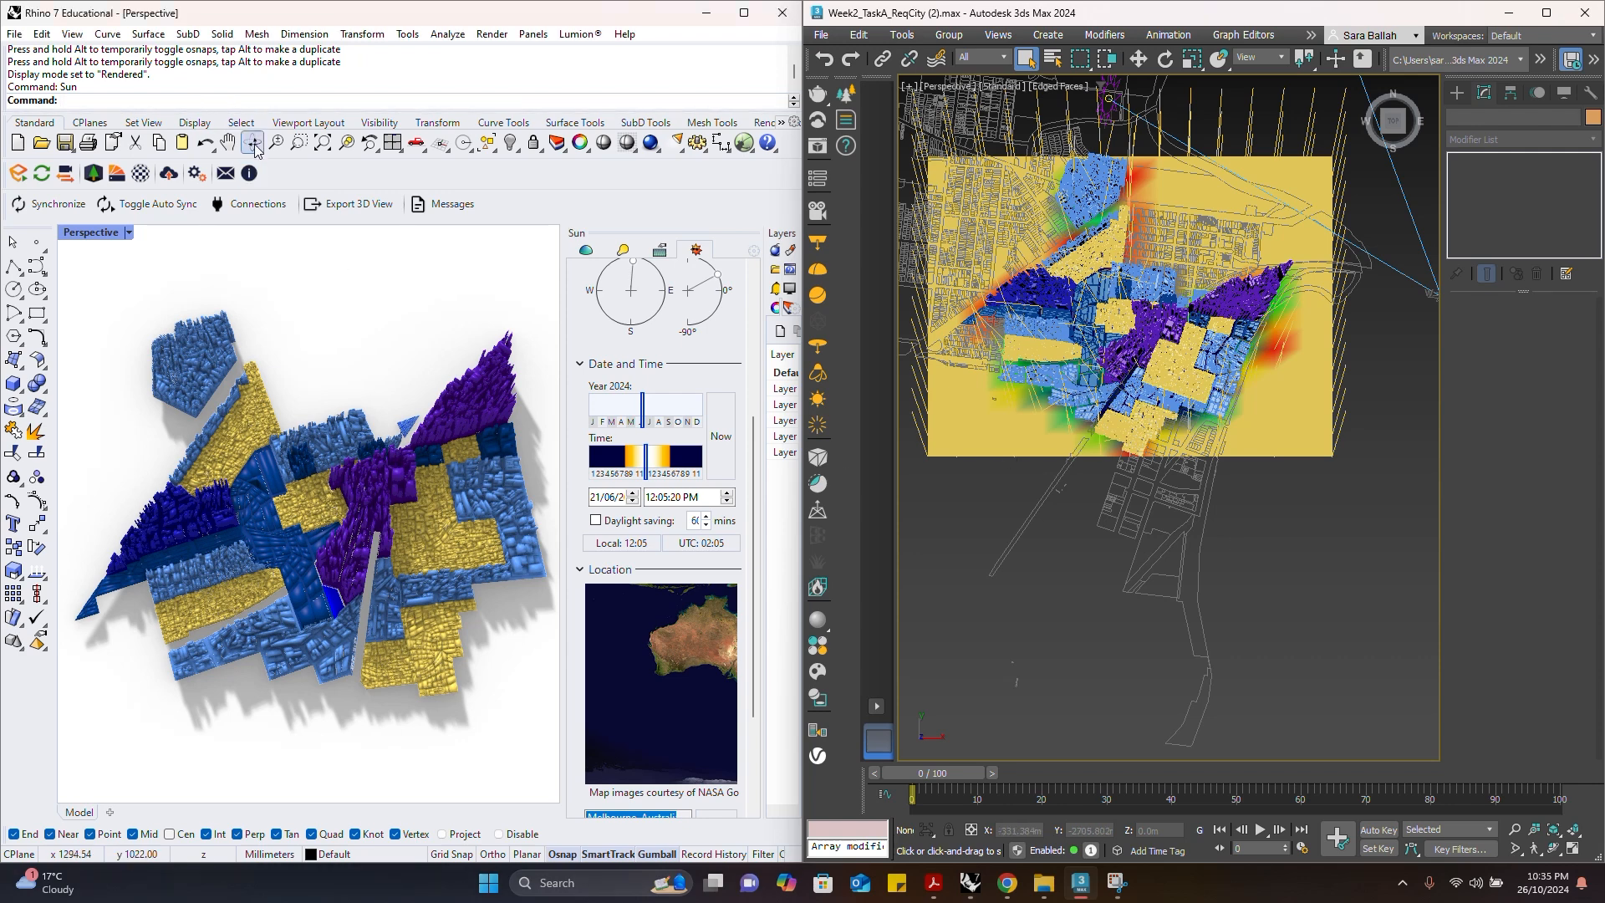
Set the Rhino sun's time to about 12:26 PM for the 21 June sun study
{"action": "scroll", "coordinate": [666, 460], "scroll_direction": "up", "scroll_amount": 2}
{"action": "scroll", "coordinate": [666, 460], "scroll_direction": "up", "scroll_amount": 5}
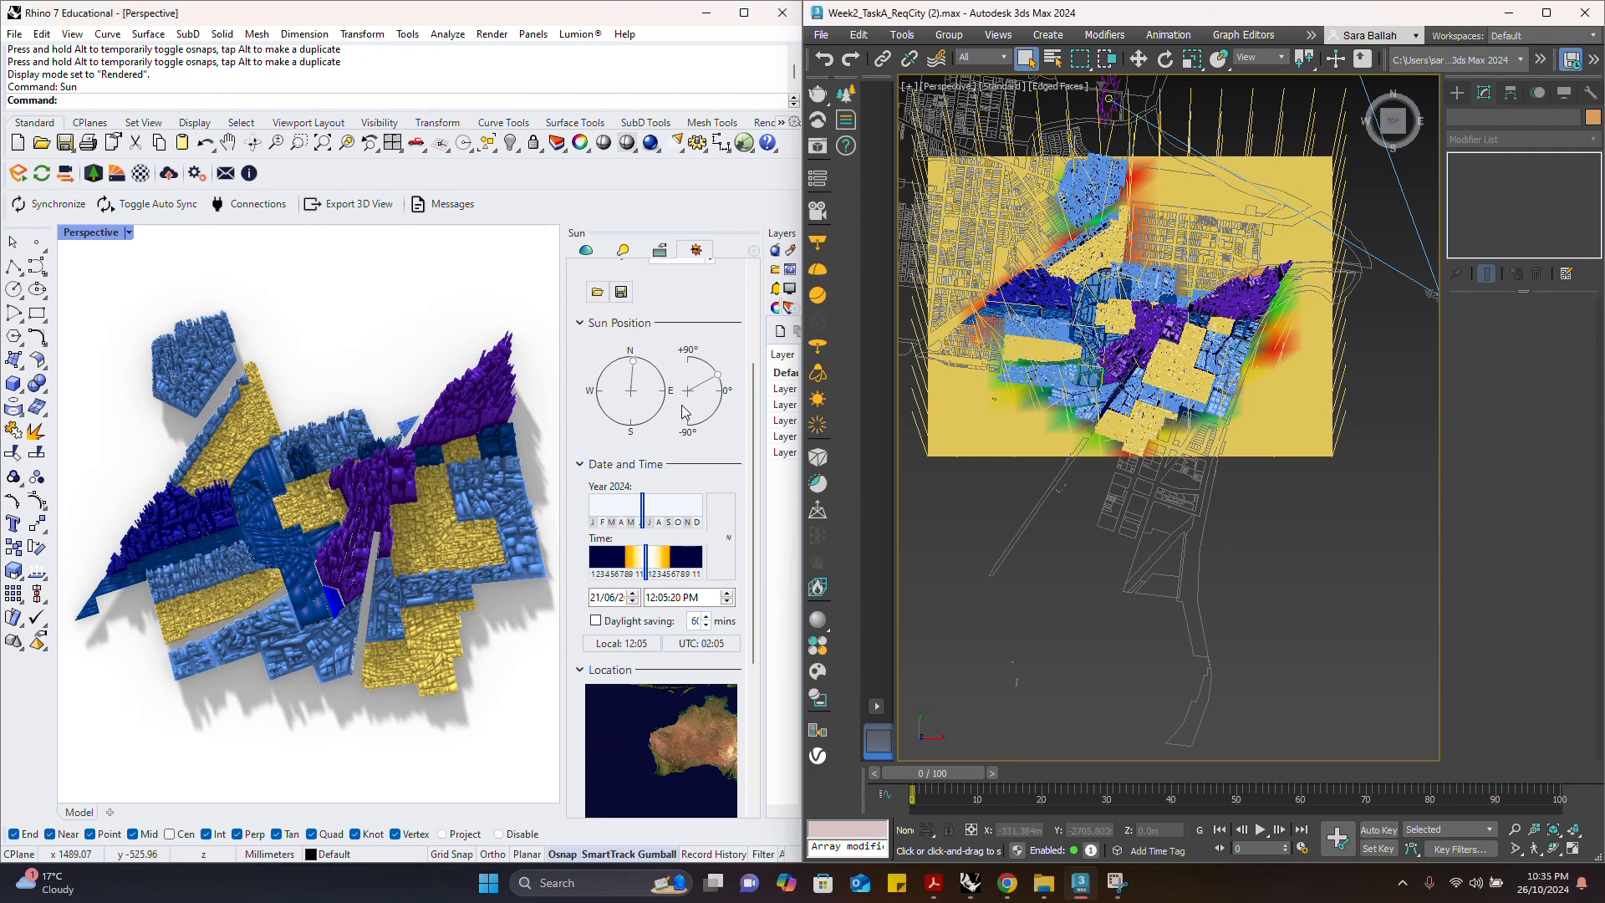
{"action": "scroll", "coordinate": [698, 378], "scroll_direction": "down", "scroll_amount": 8}
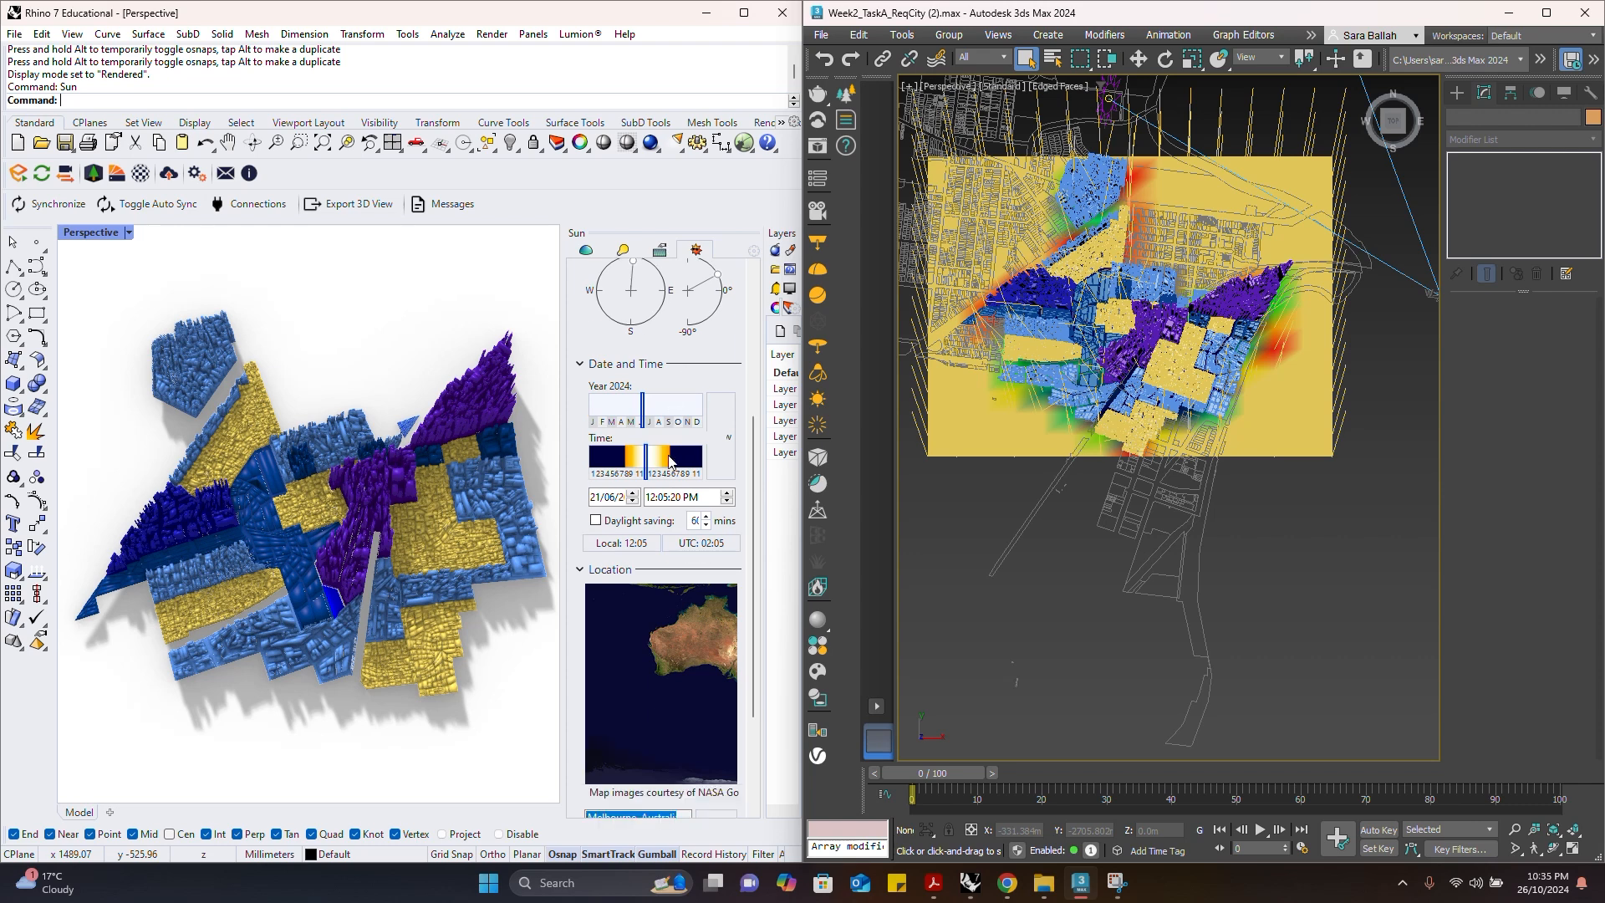
{"action": "left_click_drag", "start_coordinate": [646, 459], "coordinate": [650, 465]}
{"action": "right_click_drag", "start_coordinate": [478, 592], "coordinate": [456, 594]}
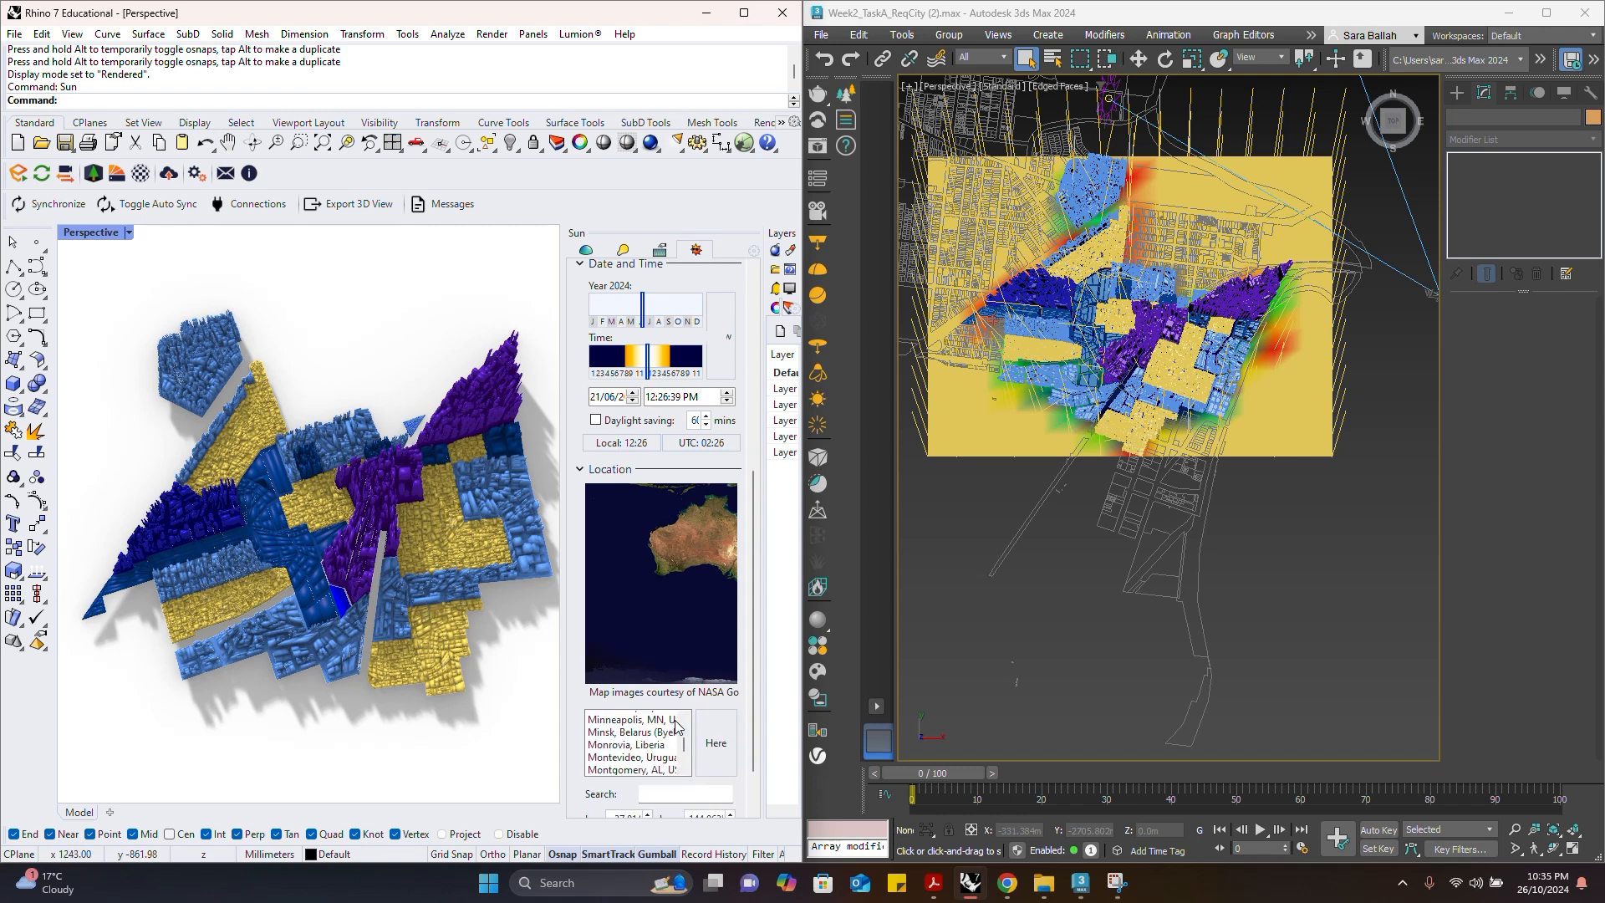
{"action": "scroll", "coordinate": [656, 714], "scroll_direction": "down", "scroll_amount": 3}
{"action": "scroll", "coordinate": [690, 679], "scroll_direction": "up", "scroll_amount": 5}
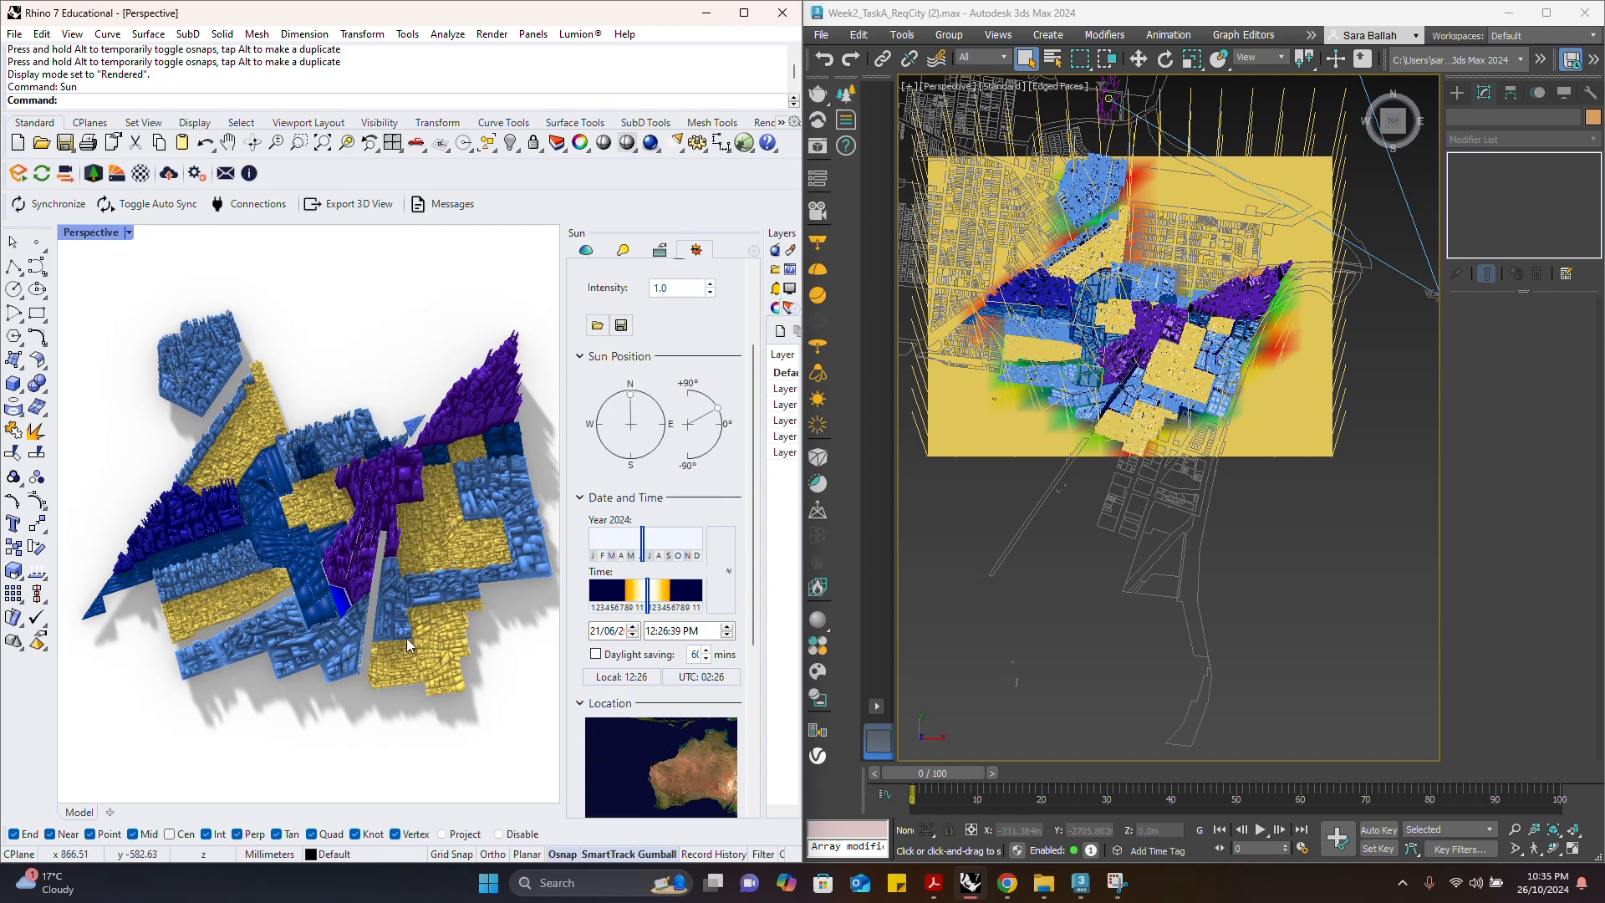
Examine the Rhino city's shadows from a low oblique angle and compare them with the light meter colours around the 3ds Max city
{"action": "right_click_drag", "start_coordinate": [371, 704], "coordinate": [280, 669]}
{"action": "scroll", "coordinate": [288, 586], "scroll_direction": "down", "scroll_amount": 3}
{"action": "scroll", "coordinate": [292, 543], "scroll_direction": "up", "scroll_amount": 5}
{"action": "scroll", "coordinate": [311, 573], "scroll_direction": "down", "scroll_amount": 5}
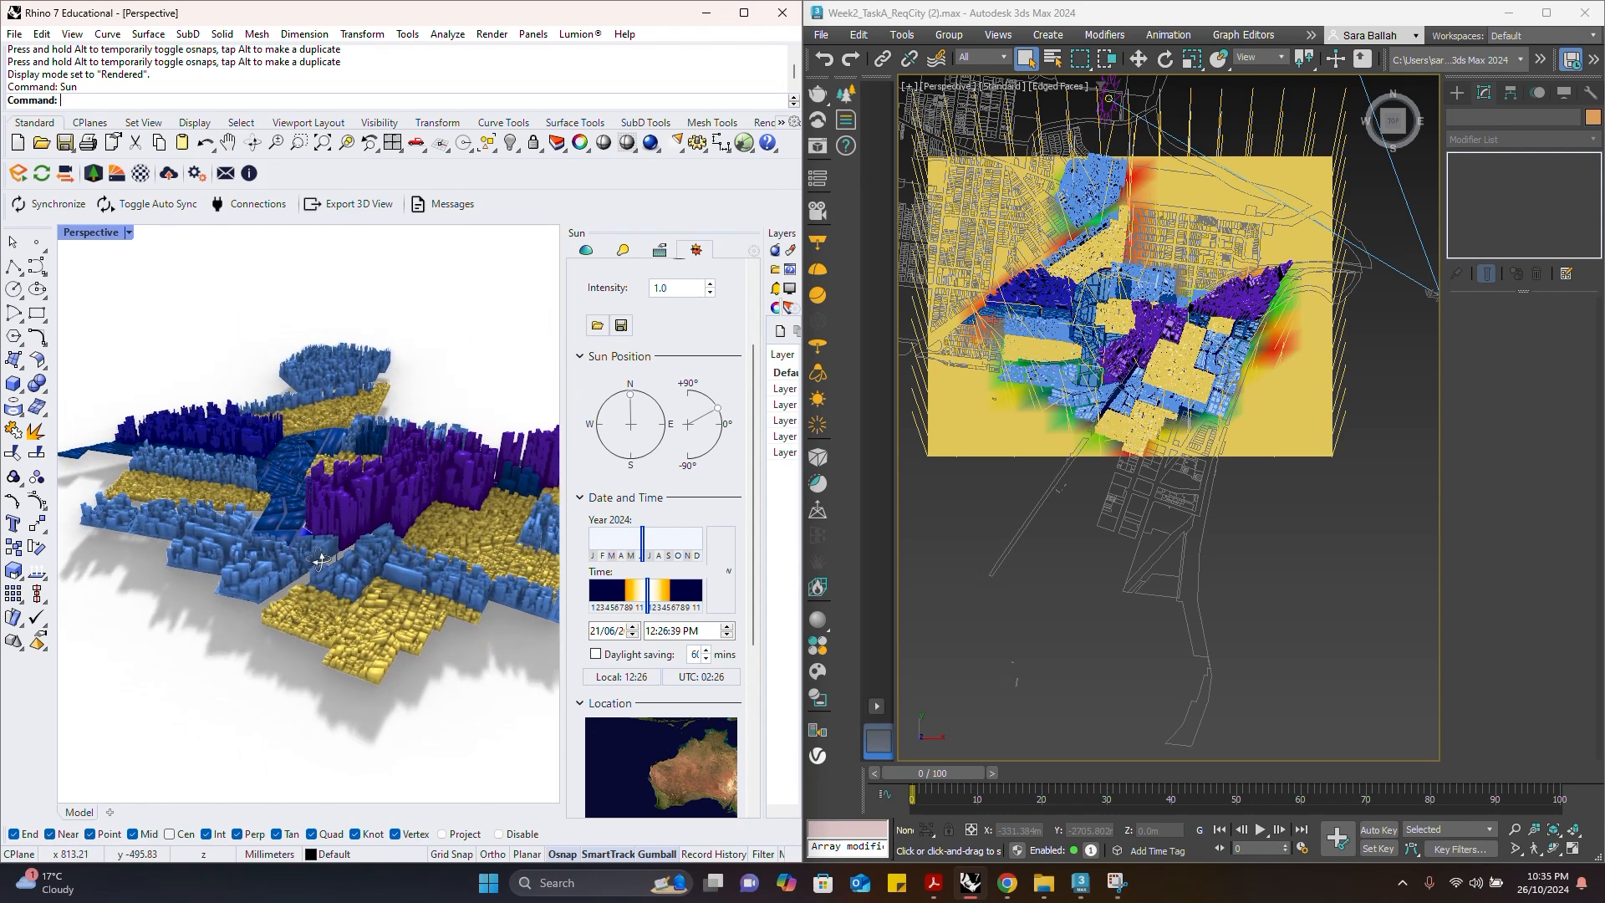
{"action": "scroll", "coordinate": [335, 574], "scroll_direction": "up", "scroll_amount": 5}
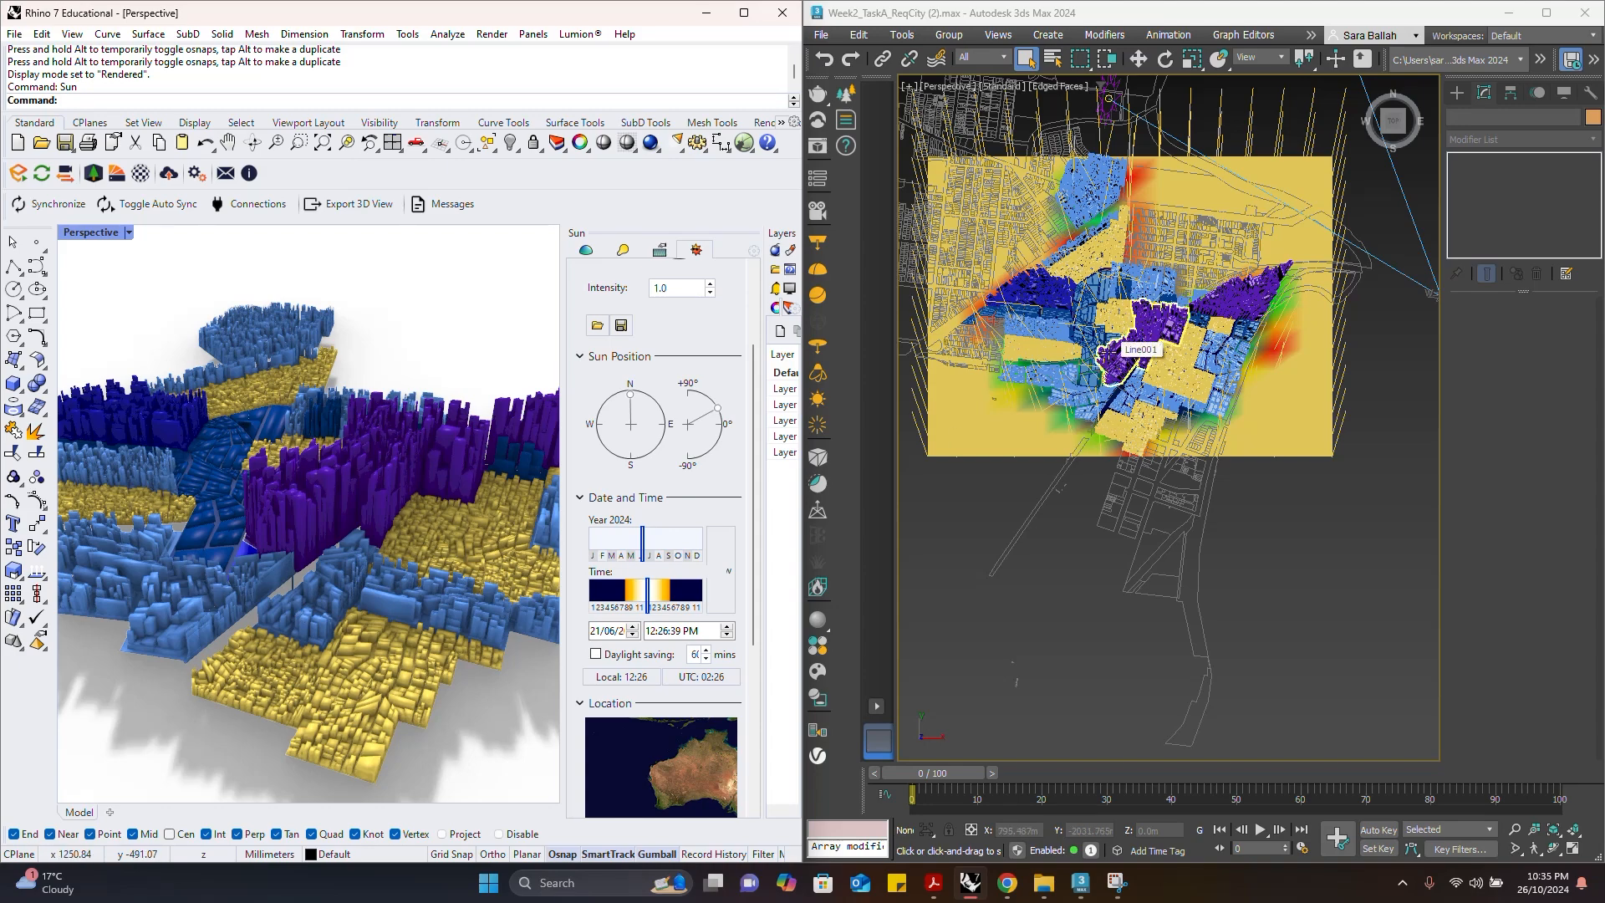
{"action": "scroll", "coordinate": [1110, 350], "scroll_direction": "down", "scroll_amount": 2}
{"action": "scroll", "coordinate": [1114, 272], "scroll_direction": "up", "scroll_amount": 5}
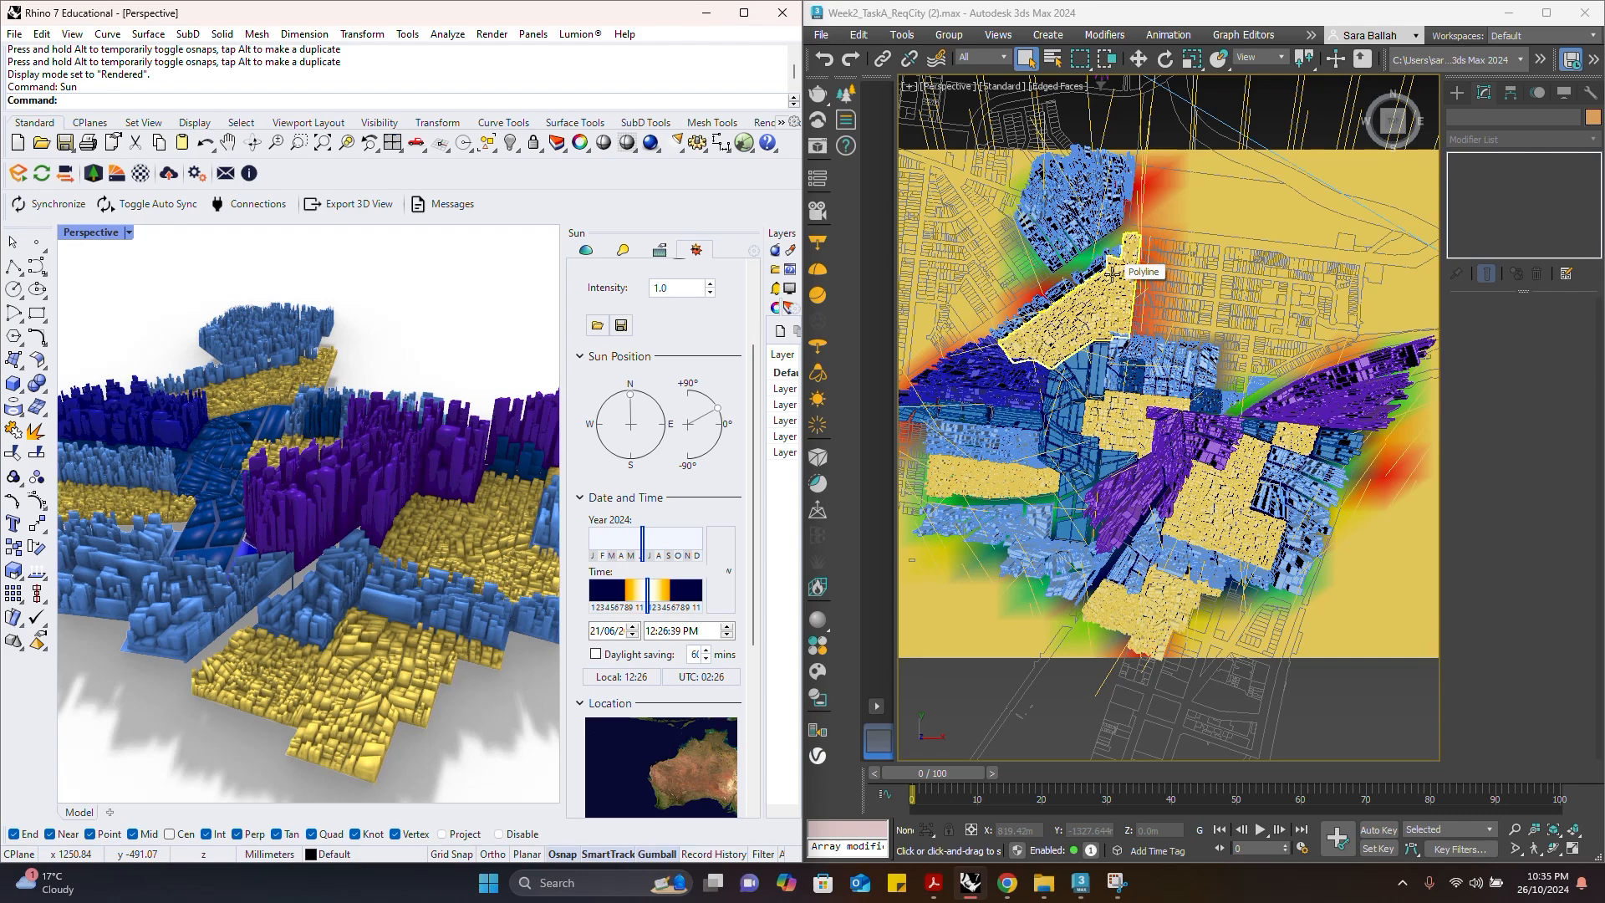
{"action": "scroll", "coordinate": [1110, 284], "scroll_direction": "down", "scroll_amount": 2}
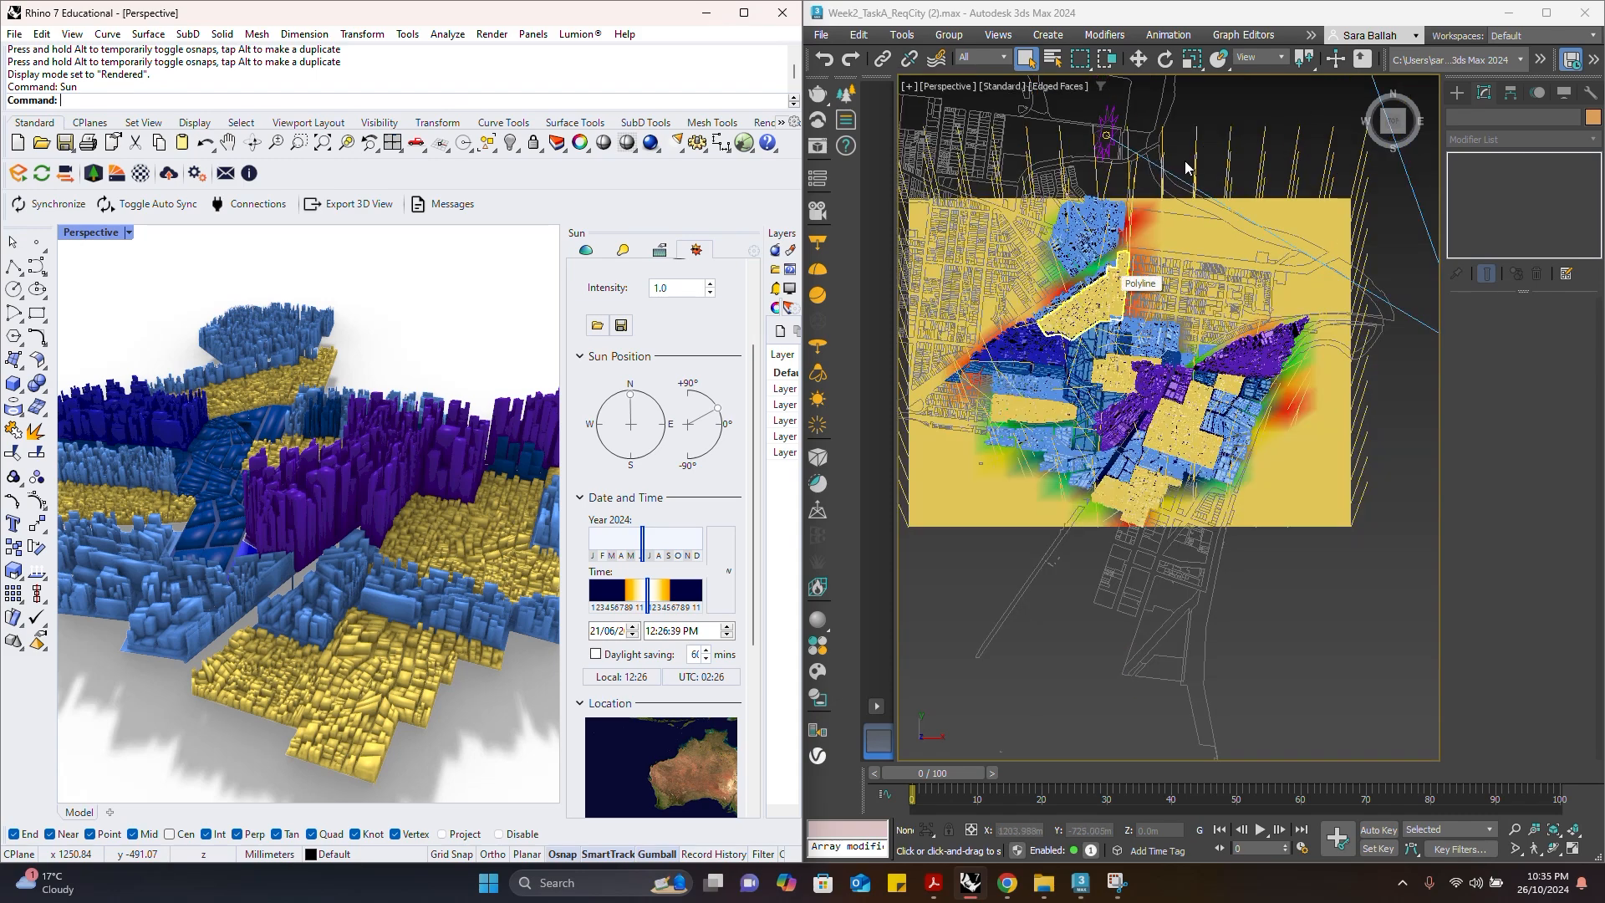
{"action": "scroll", "coordinate": [1186, 164], "scroll_direction": "up", "scroll_amount": 2}
{"action": "scroll", "coordinate": [1187, 168], "scroll_direction": "down", "scroll_amount": 1}
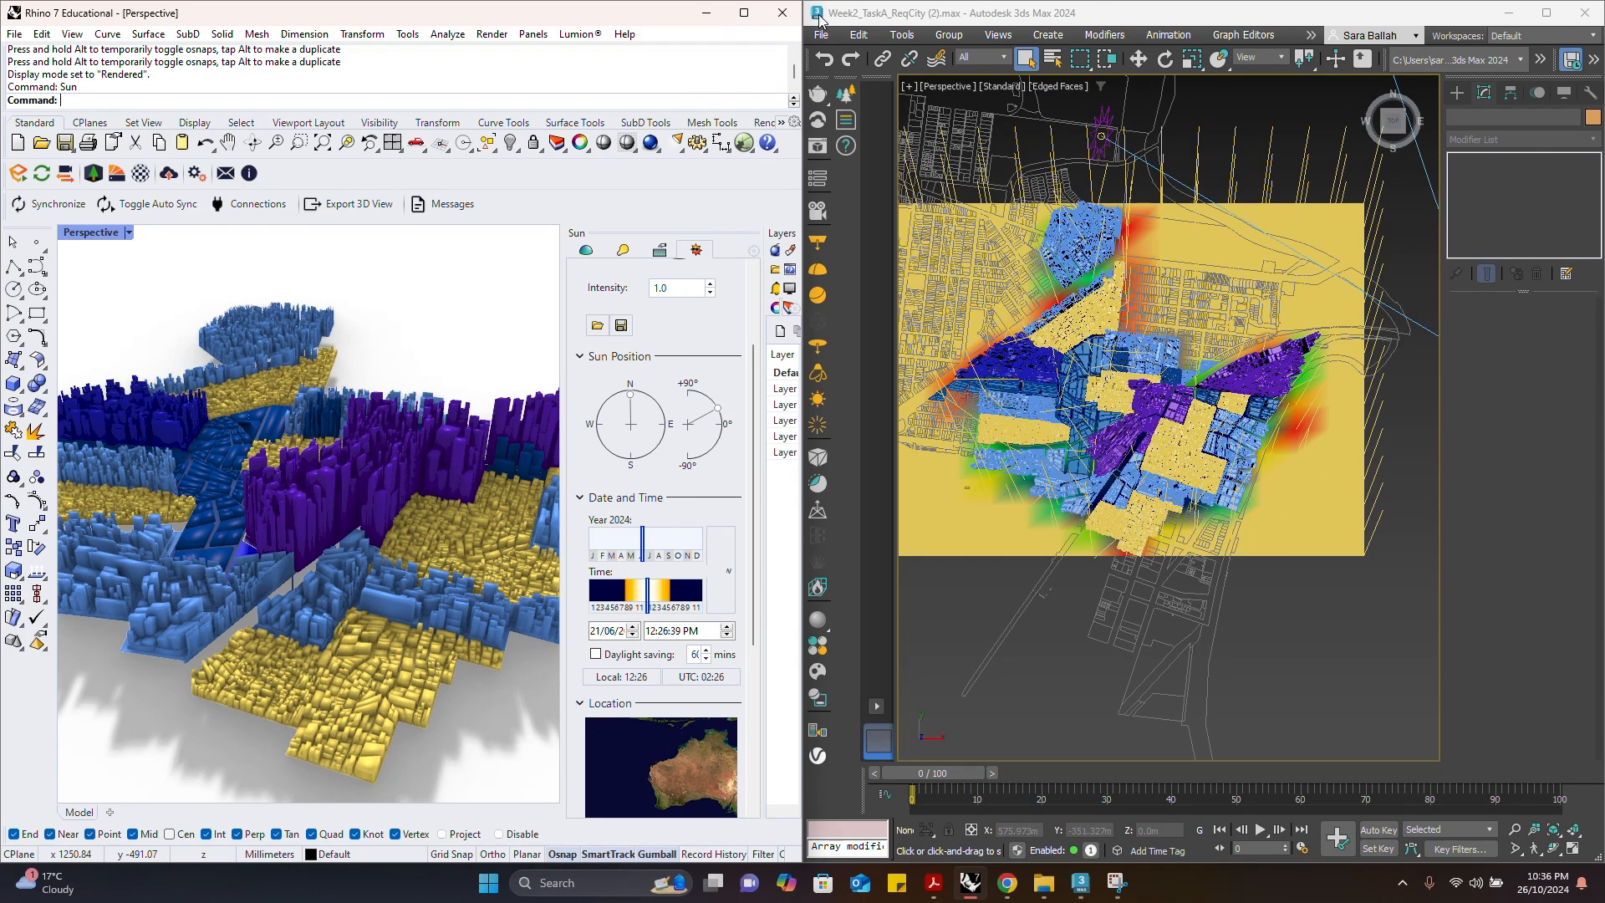